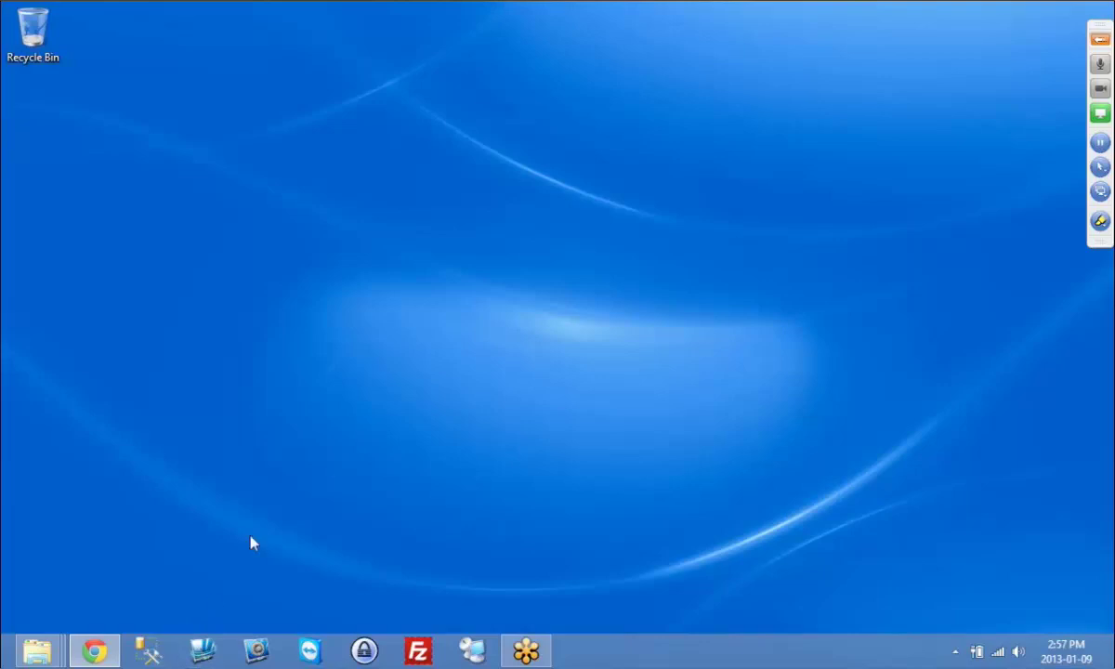
Step: Launch Remote Desktop Manager and initialise the local data source with default encryption instead of a master key
{"action": "left_click", "coordinate": [201, 651]}
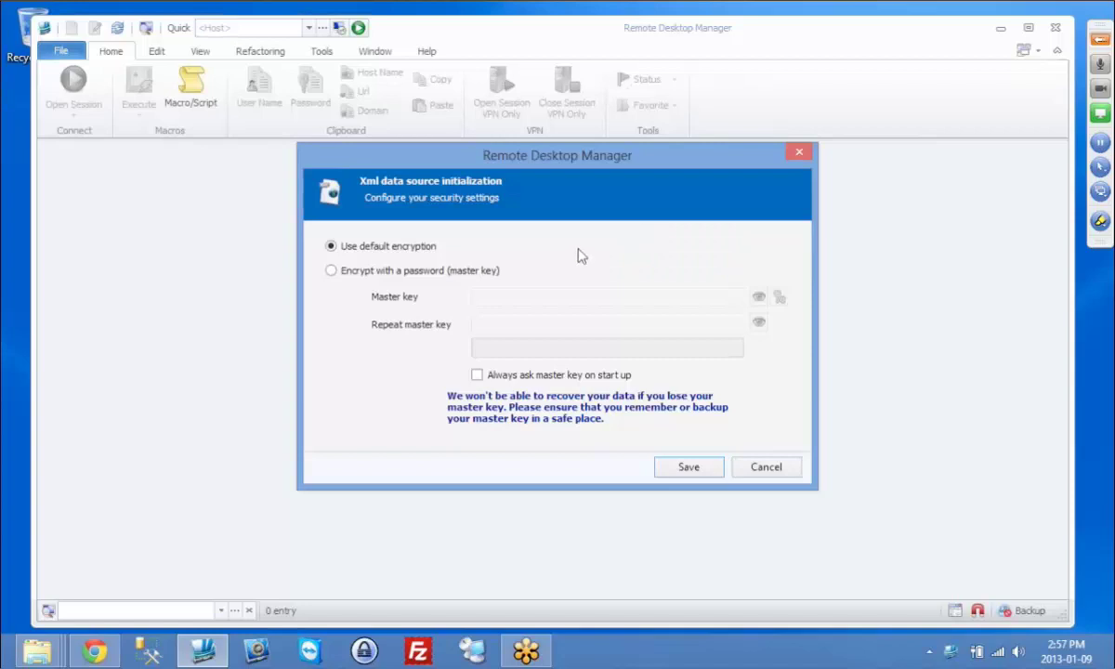
{"action": "left_click", "coordinate": [458, 274]}
{"action": "left_click", "coordinate": [406, 247]}
{"action": "left_click", "coordinate": [686, 470]}
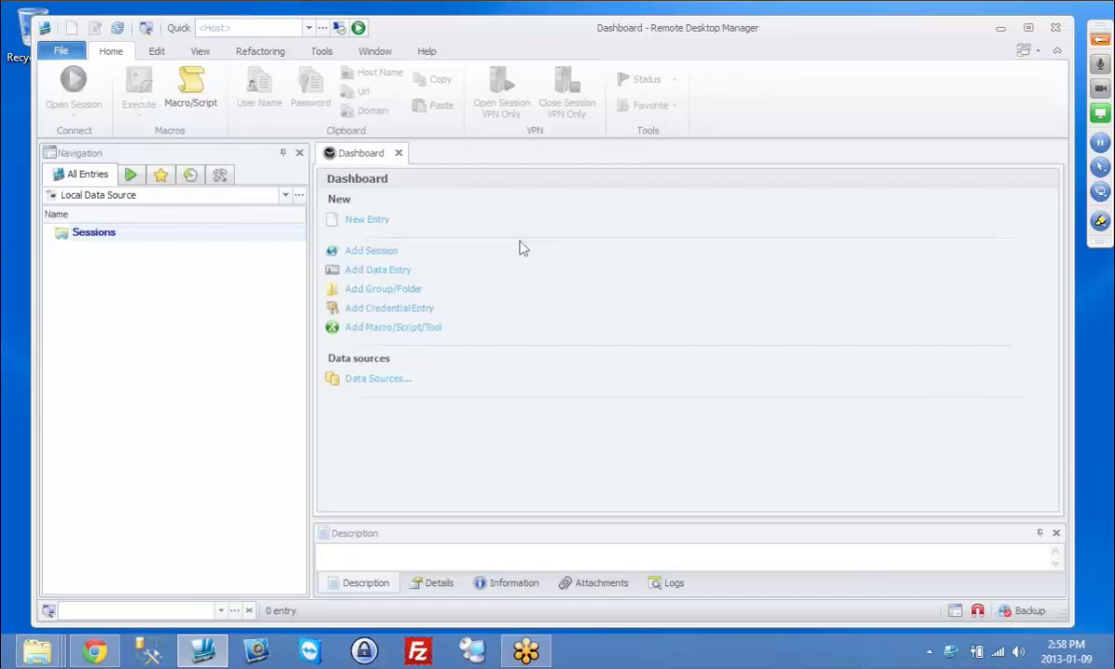
Step: Start a new entry, filter to Remote Connections, and search 'rdp' to find Microsoft Remote Desktop (RDP)
{"action": "left_click", "coordinate": [71, 30]}
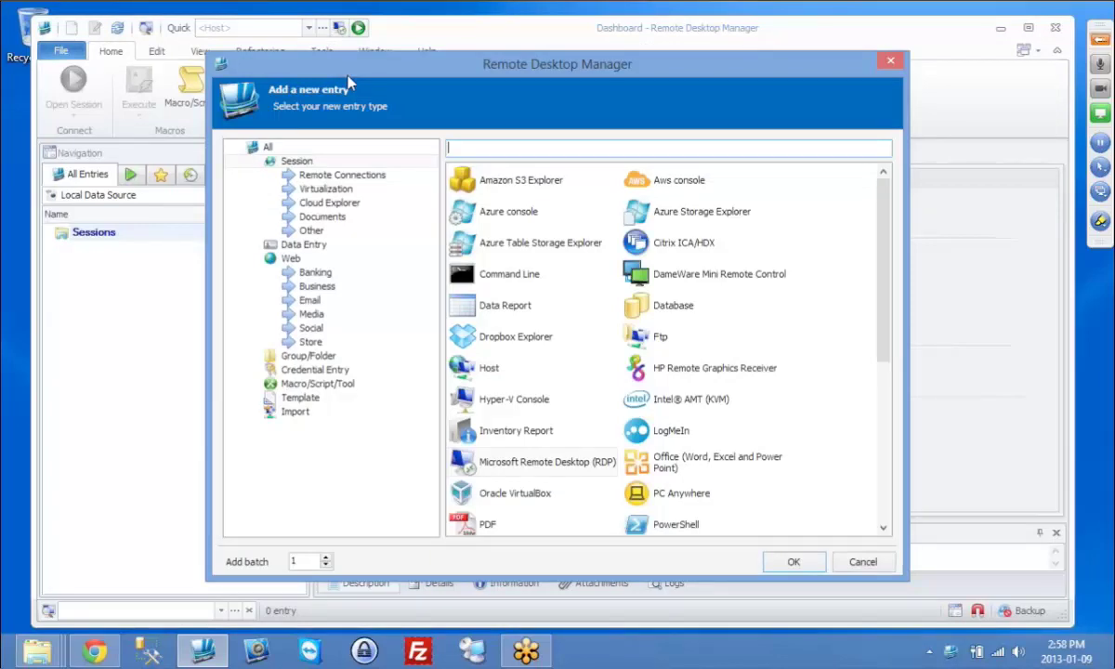
{"action": "left_click", "coordinate": [340, 175]}
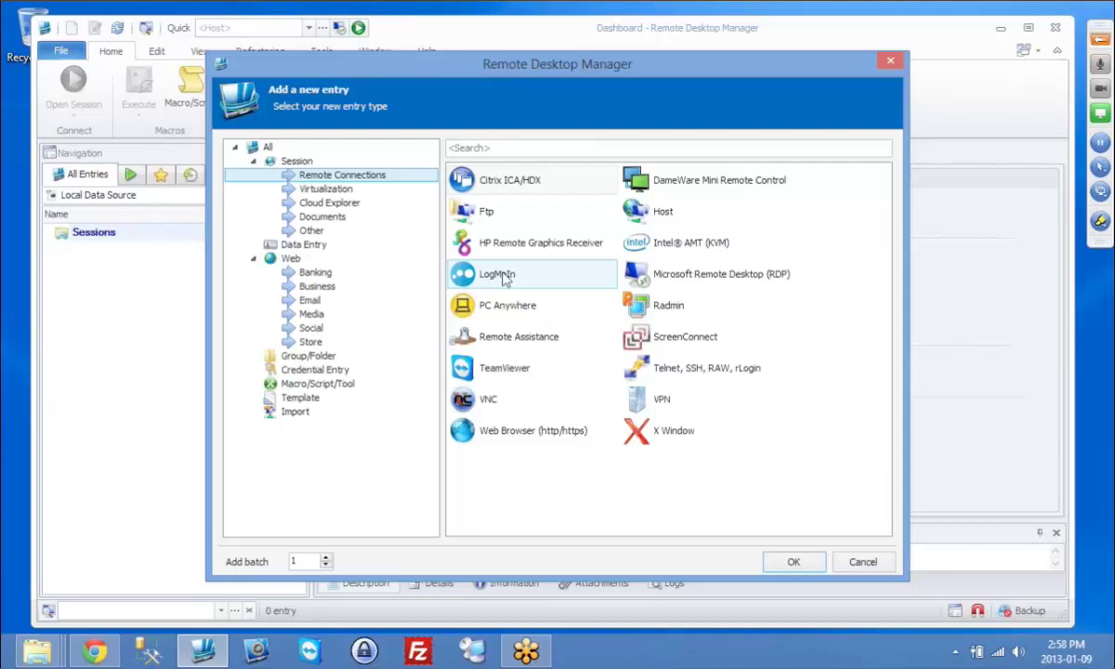
{"action": "left_click", "coordinate": [506, 145]}
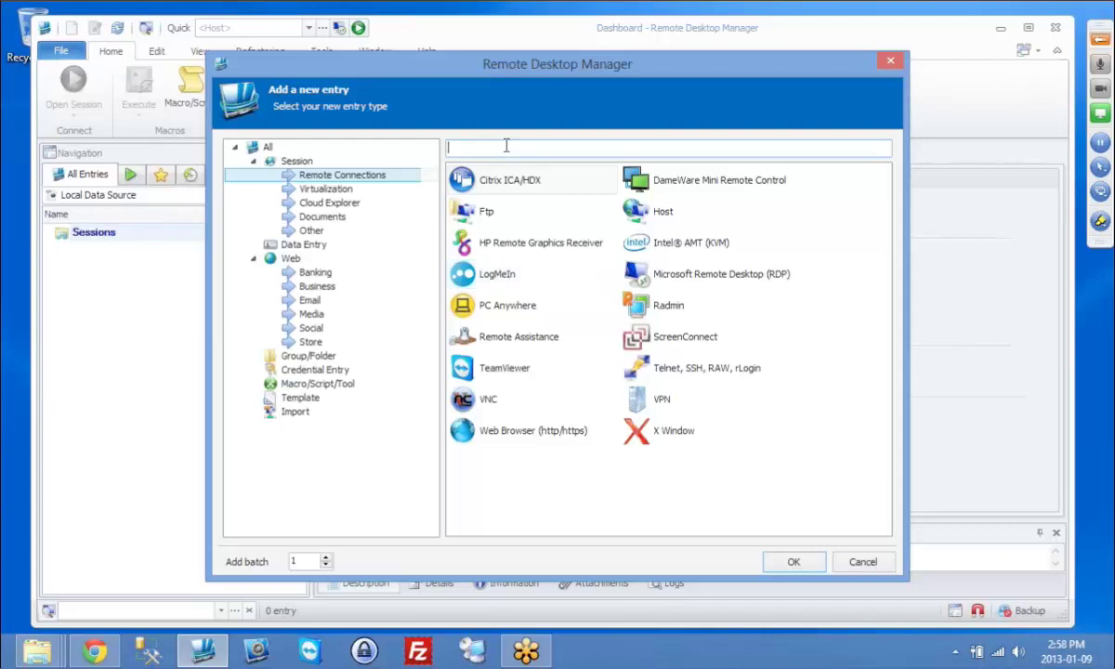
{"action": "type", "text": "rdp"}
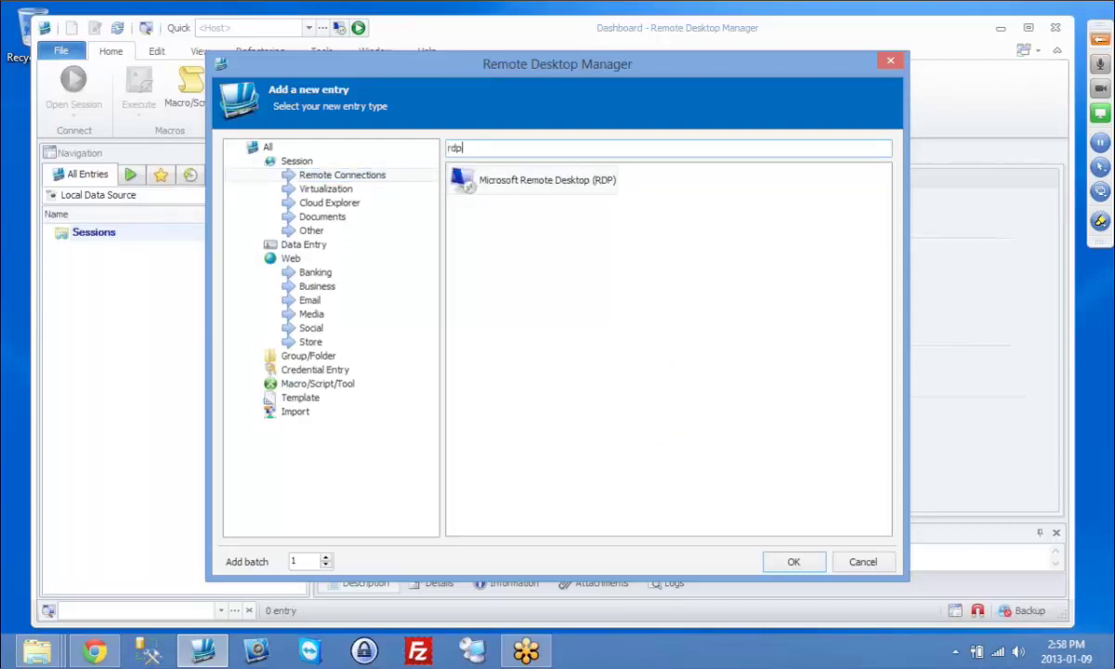
Step: Choose the RDP type and set both Name and Computer to devolutions-pdc
{"action": "key", "text": "Return"}
{"action": "type", "text": "de"}
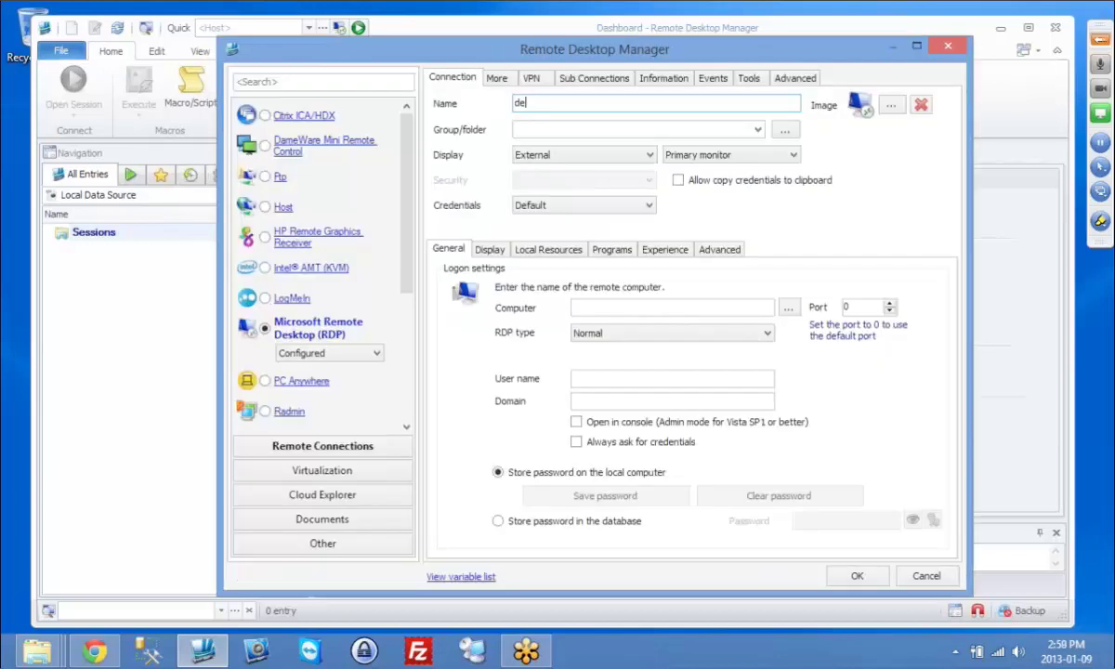
{"action": "type", "text": "volutions-pdc"}
{"action": "left_click", "coordinate": [605, 307]}
{"action": "key", "text": "ctrl+v"}
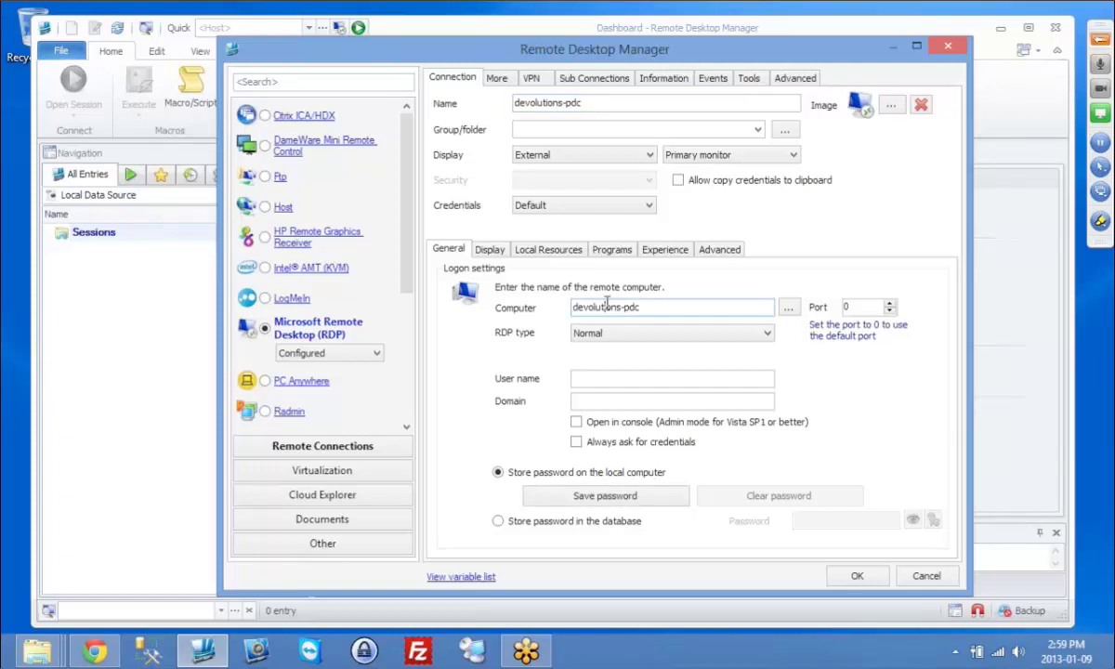
Step: Review the display and local resource settings, then set Display to Embedded (tabbed)
{"action": "left_click", "coordinate": [490, 254]}
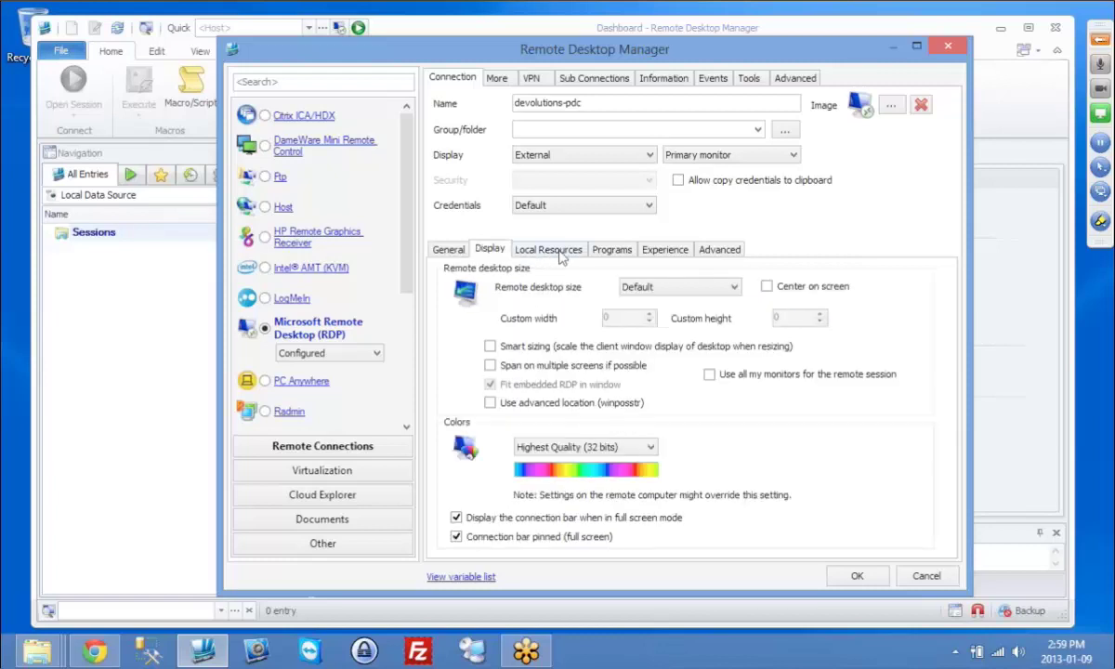
{"action": "left_click", "coordinate": [558, 253]}
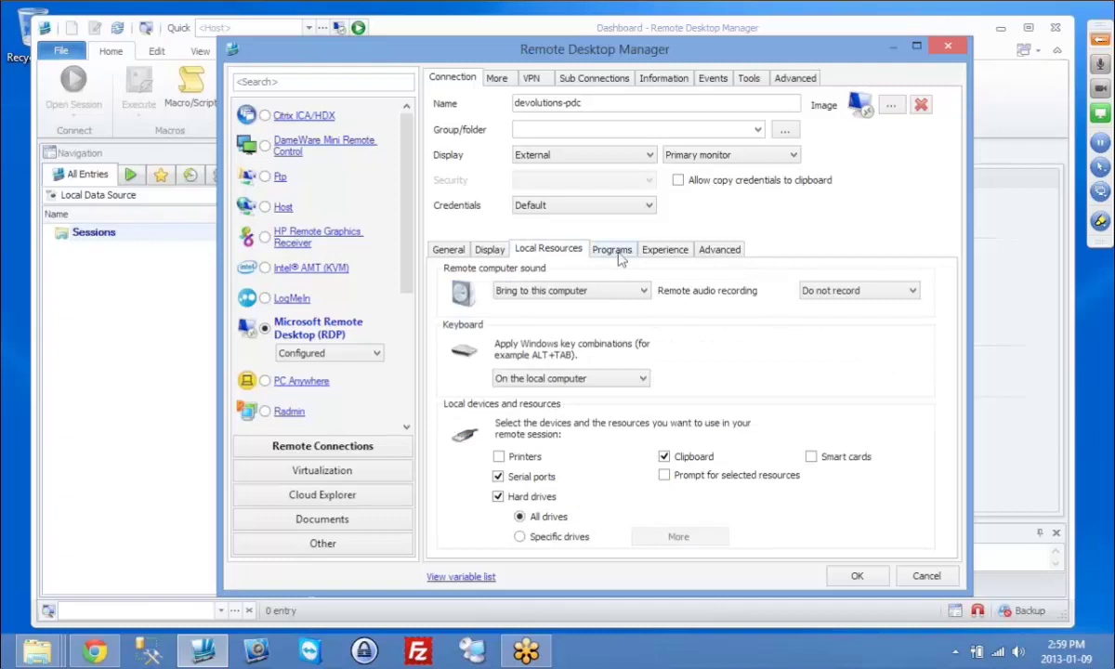
{"action": "left_click", "coordinate": [447, 251]}
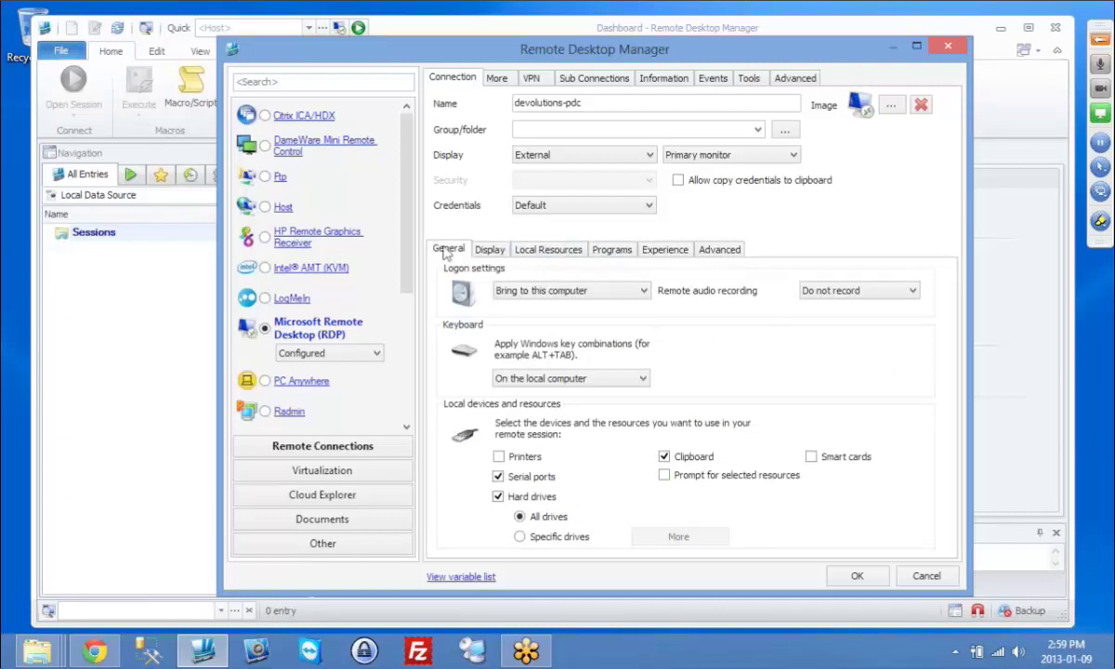
{"action": "left_click", "coordinate": [624, 160]}
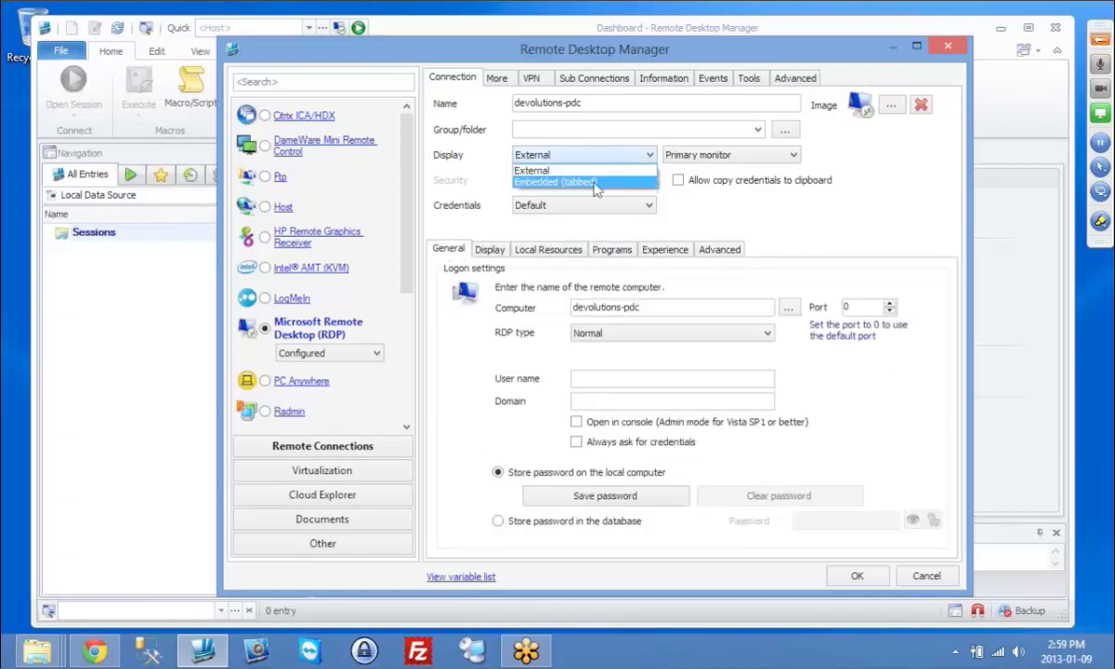
{"action": "left_click", "coordinate": [596, 184]}
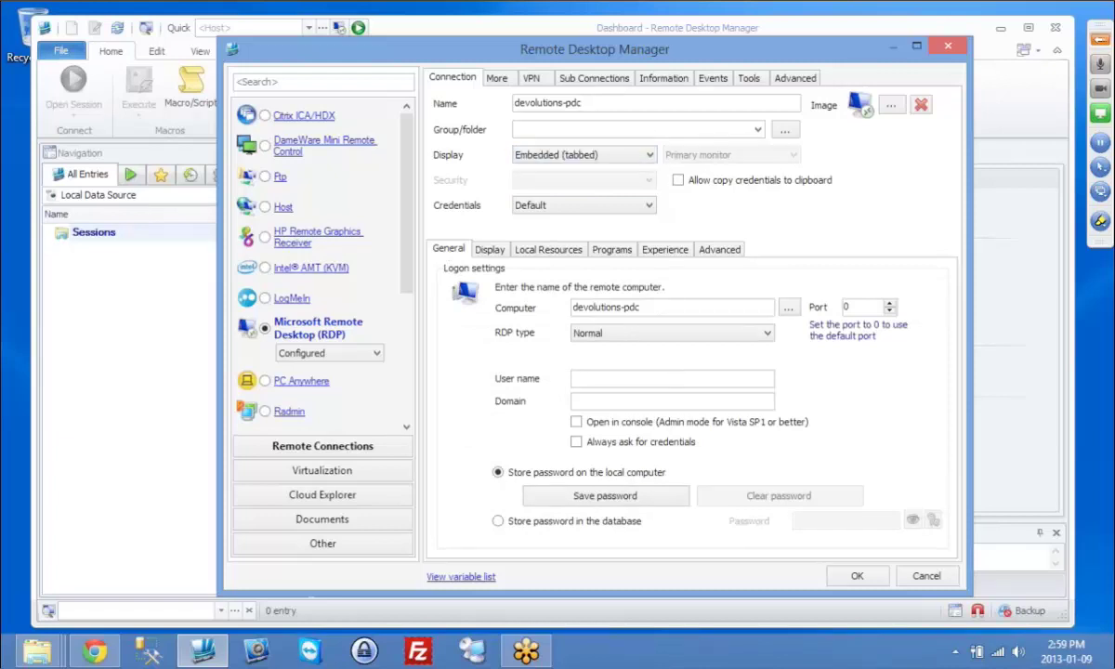
Step: Keep the password stored in the database and enter the logon password
{"action": "left_click", "coordinate": [577, 522]}
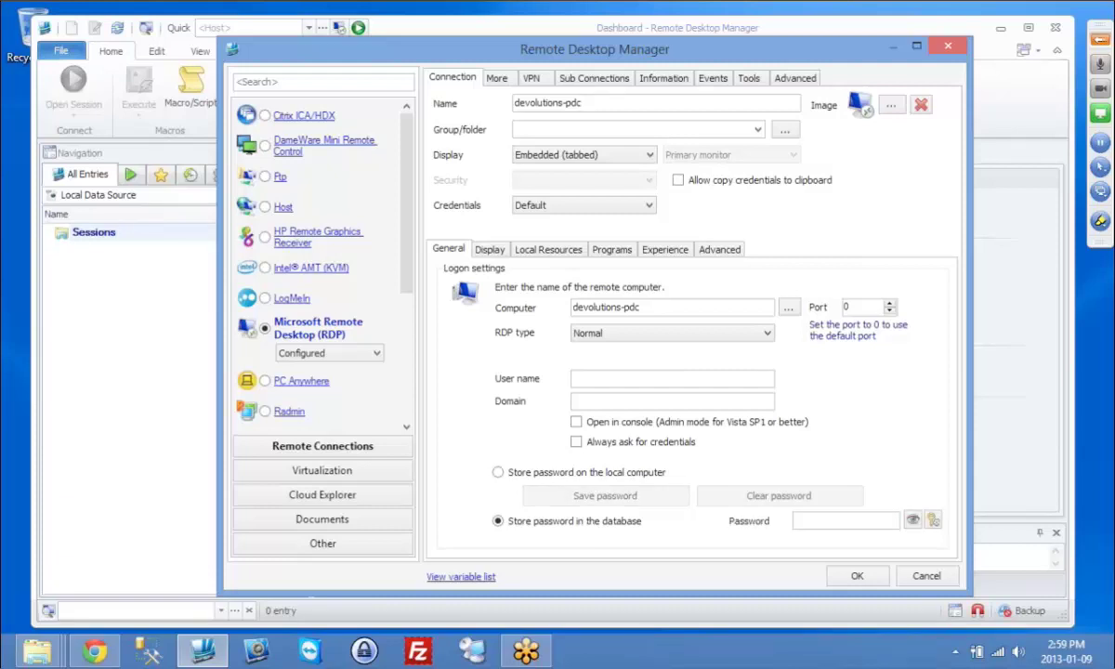
{"action": "type", "text": "test"}
{"action": "left_click", "coordinate": [911, 522]}
{"action": "left_click", "coordinate": [913, 522]}
Step: Save the devolutions-pdc entry, connect to it, then close the session tab
{"action": "key", "text": "Return"}
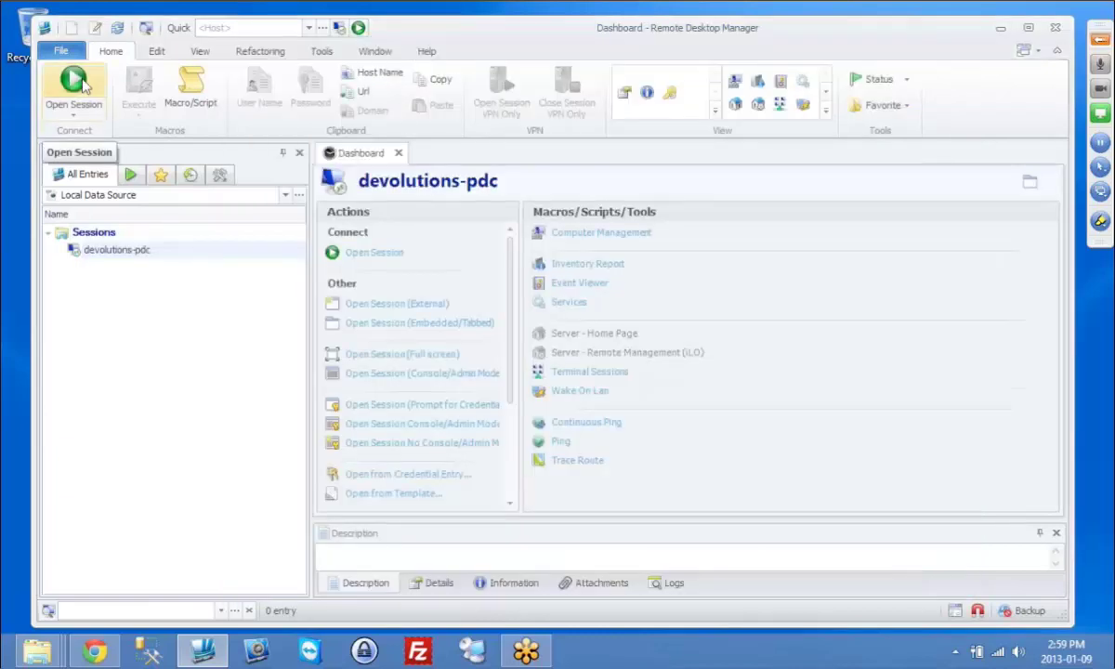
{"action": "left_click", "coordinate": [74, 84]}
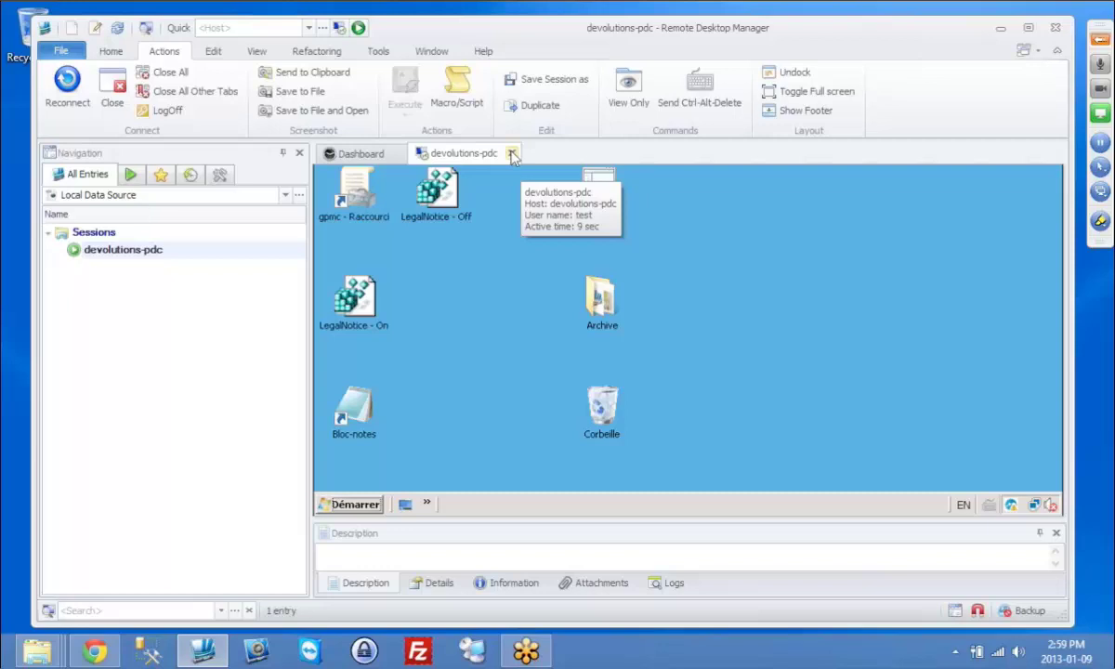
{"action": "left_click", "coordinate": [512, 155]}
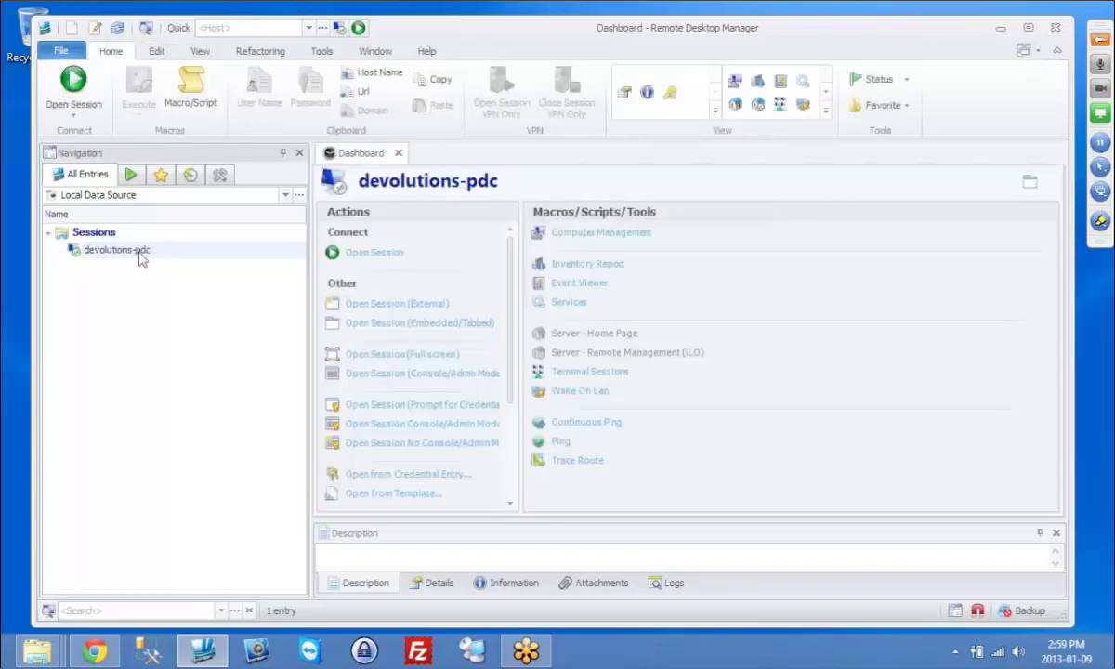
Step: Edit devolutions-pdc so its credentials come from the Credential repository
{"action": "double_click", "coordinate": [142, 258]}
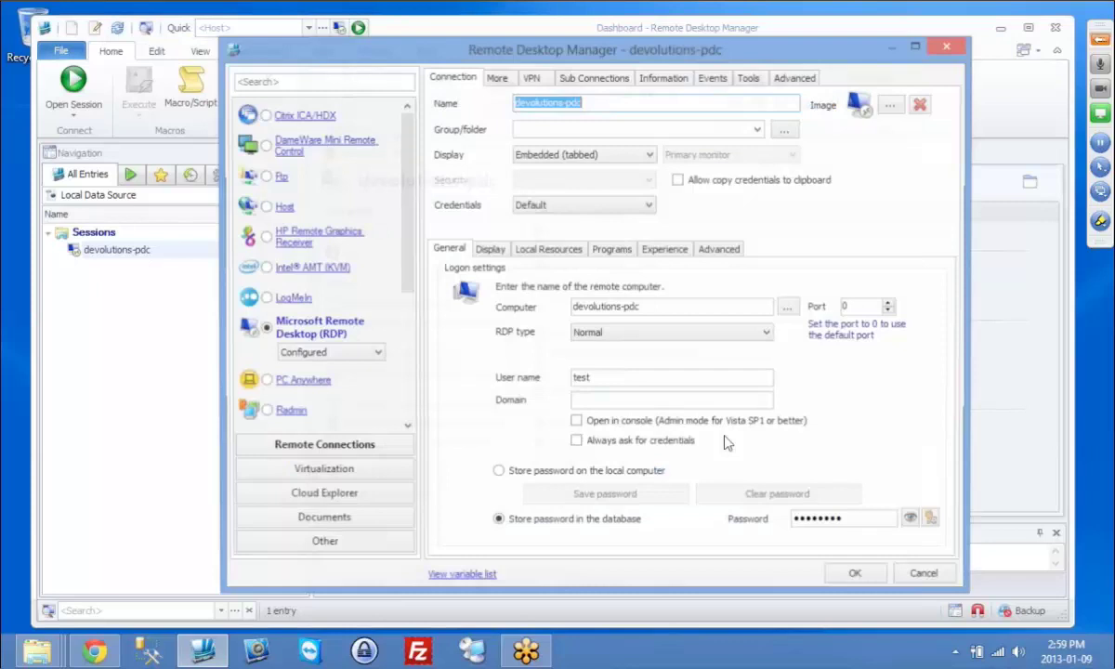
{"action": "left_click", "coordinate": [620, 208]}
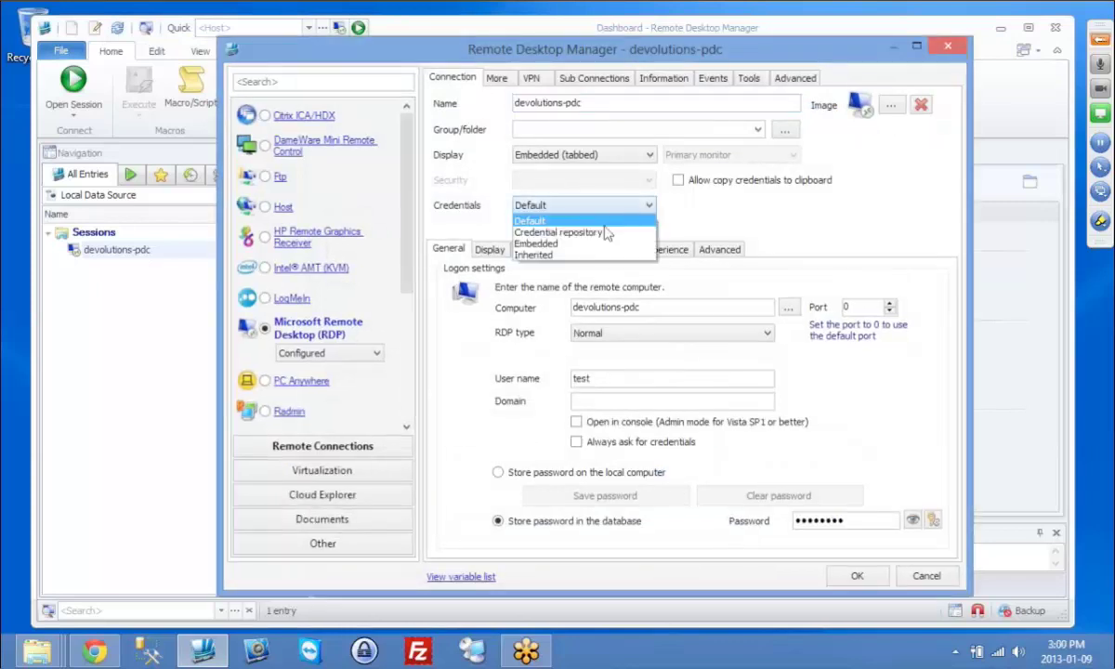
{"action": "left_click", "coordinate": [603, 233]}
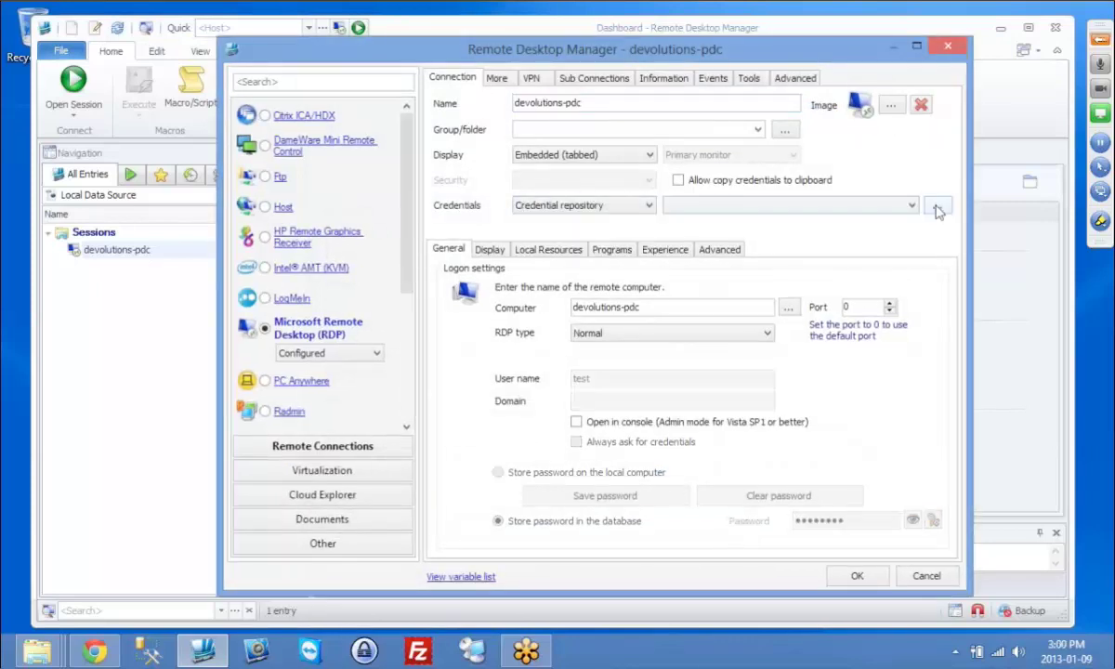
{"action": "left_click", "coordinate": [936, 209]}
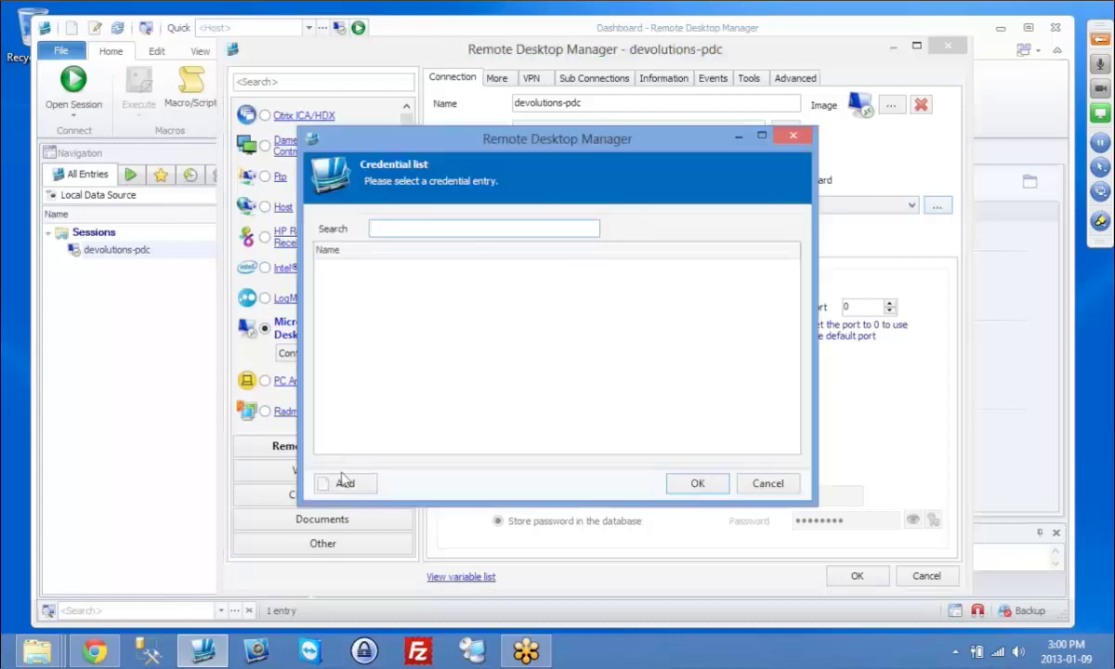
Step: Create a credential named test with user name test and a password, and assign it to devolutions-pdc
{"action": "left_click", "coordinate": [344, 483]}
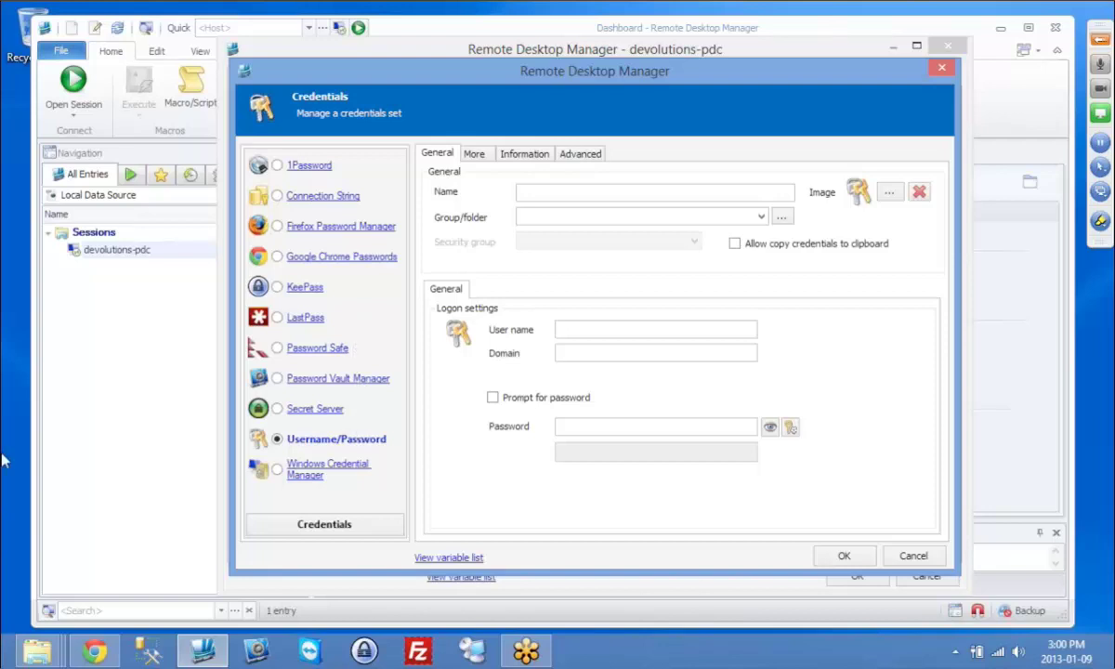
{"action": "left_click", "coordinate": [586, 196]}
{"action": "type", "text": "test"}
{"action": "left_click", "coordinate": [645, 327]}
{"action": "type", "text": "te"}
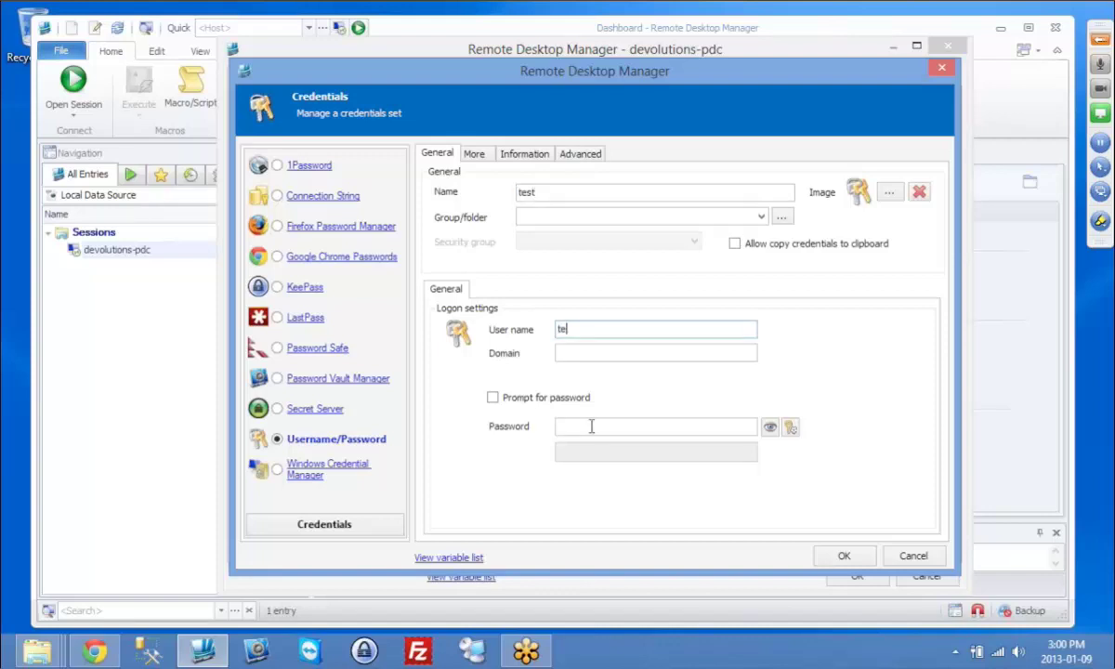
{"action": "type", "text": "st"}
{"action": "left_click", "coordinate": [591, 426]}
{"action": "type", "text": "123456"}
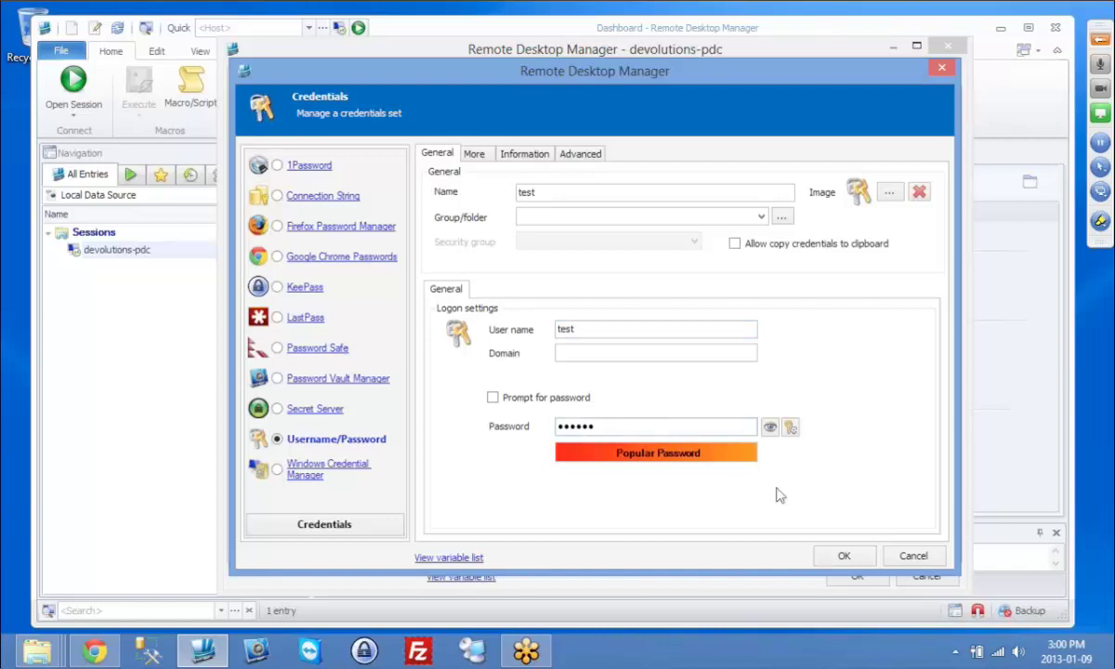
{"action": "left_click", "coordinate": [857, 558]}
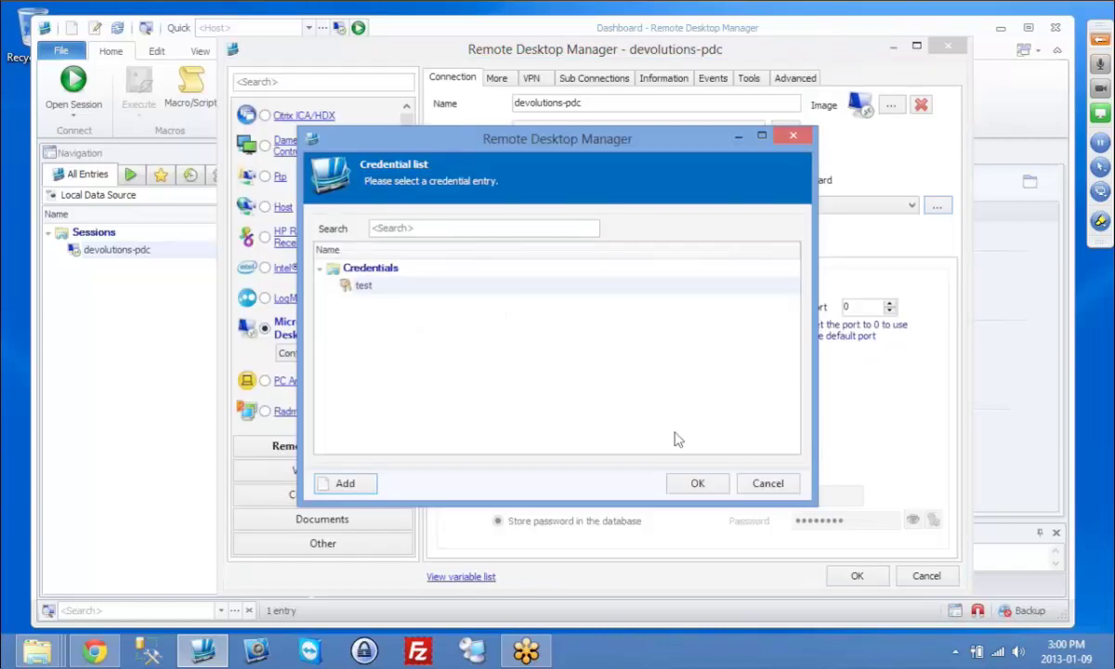
{"action": "left_click", "coordinate": [699, 480]}
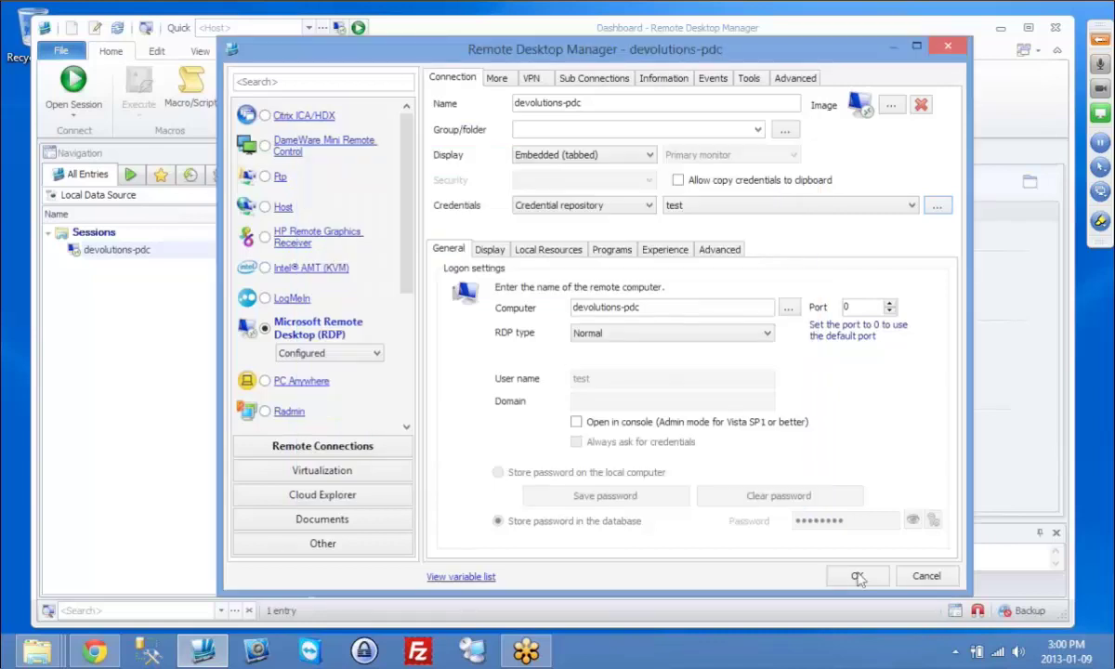
{"action": "left_click", "coordinate": [857, 576]}
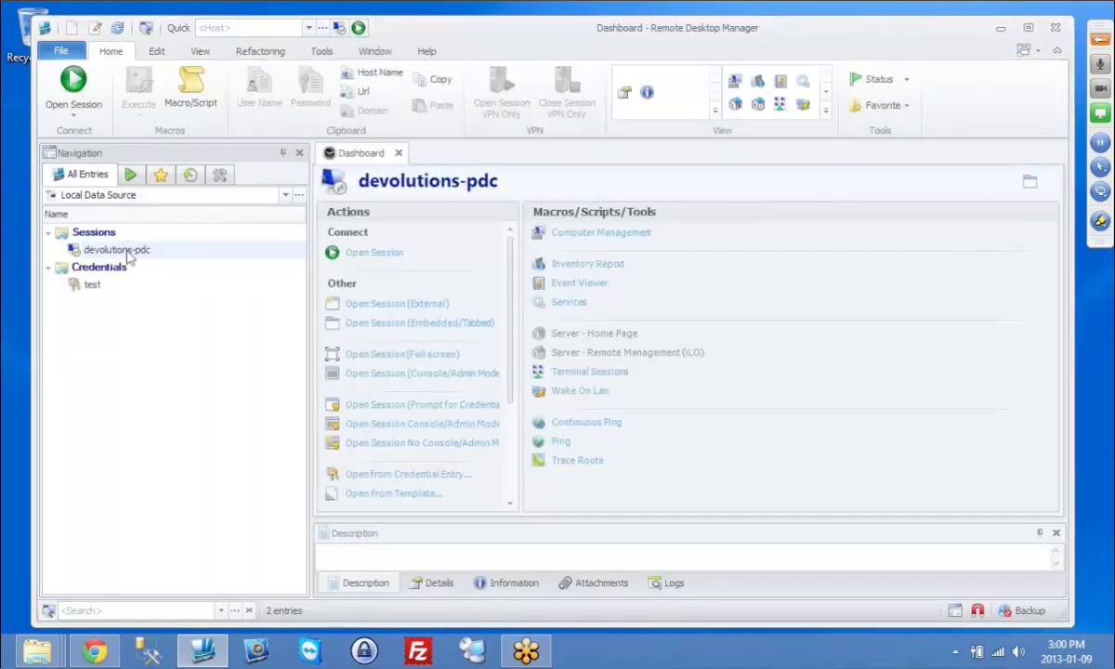
Step: Reconnect to devolutions-pdc and acknowledge the Hello World logon notice
{"action": "double_click", "coordinate": [129, 251]}
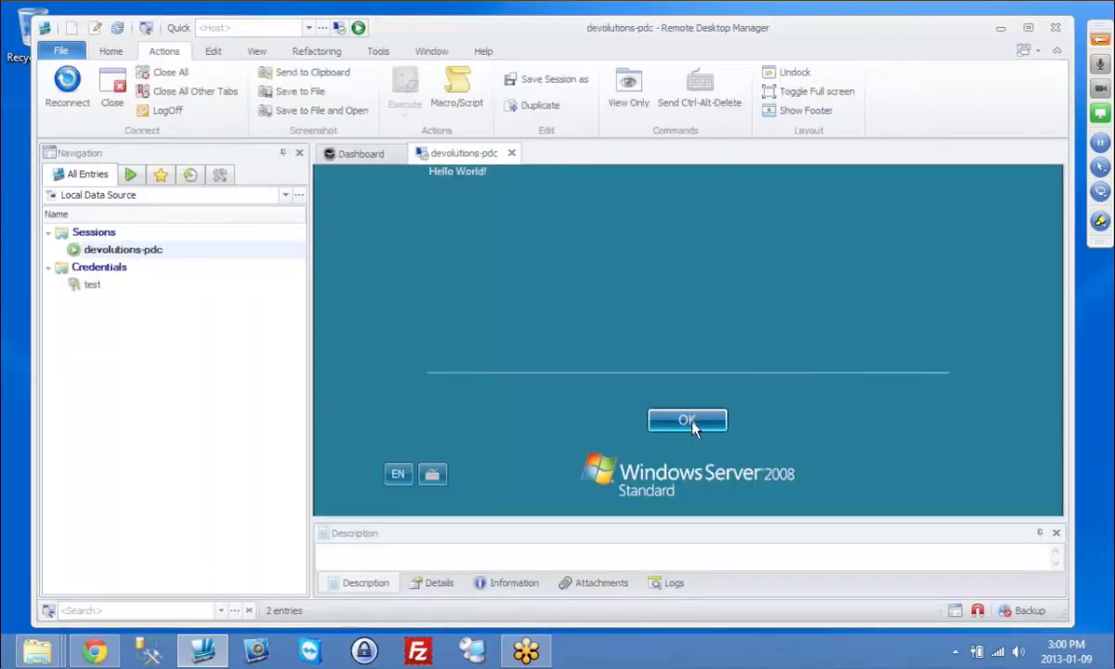
{"action": "left_click", "coordinate": [690, 422]}
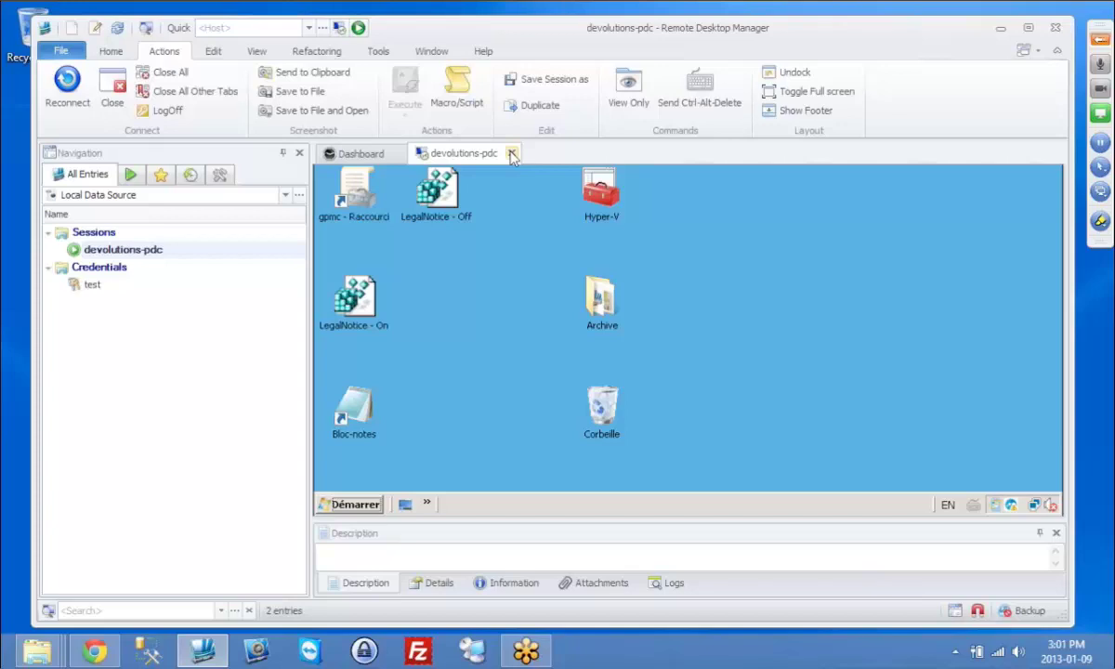
Step: Close the session and start a new standalone KeePass credential entry
{"action": "left_click", "coordinate": [512, 155]}
{"action": "key", "text": "ctrl+n"}
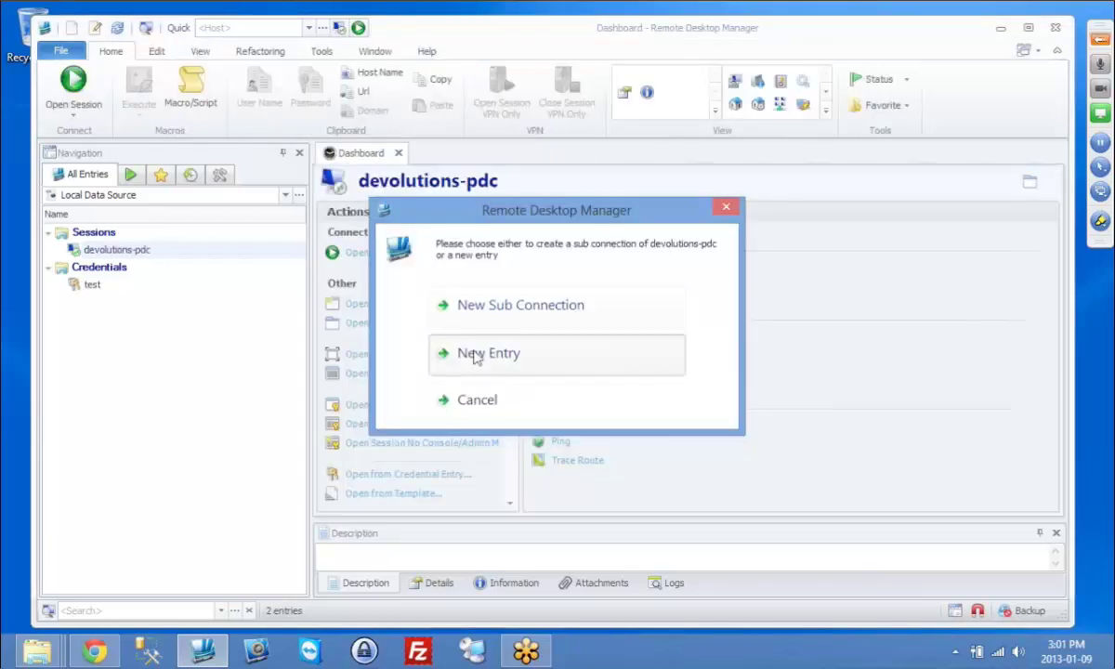
{"action": "left_click", "coordinate": [476, 356]}
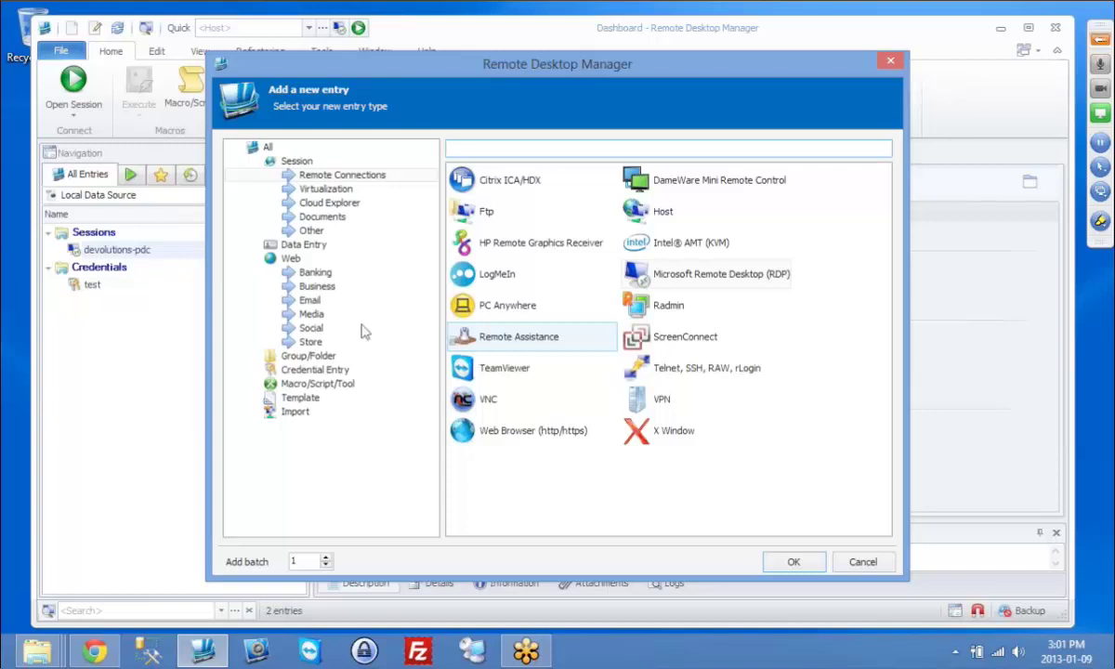
{"action": "left_click", "coordinate": [316, 369]}
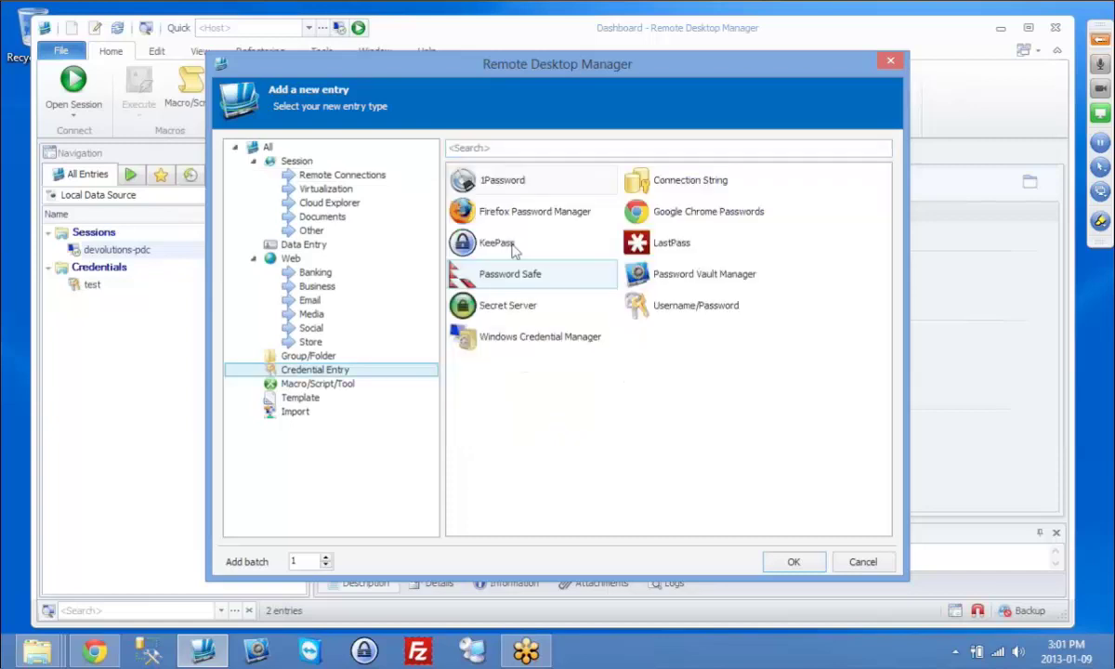
{"action": "double_click", "coordinate": [512, 249]}
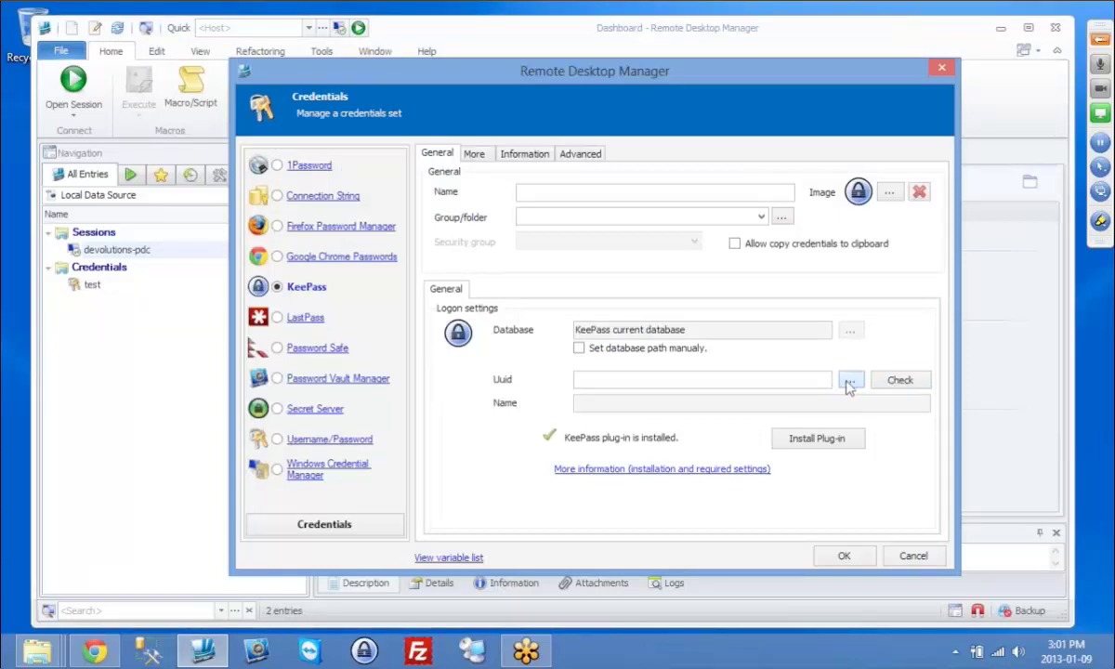
Step: Link the new credential to the Test entry in the KeePass database and confirm it
{"action": "left_click", "coordinate": [849, 383]}
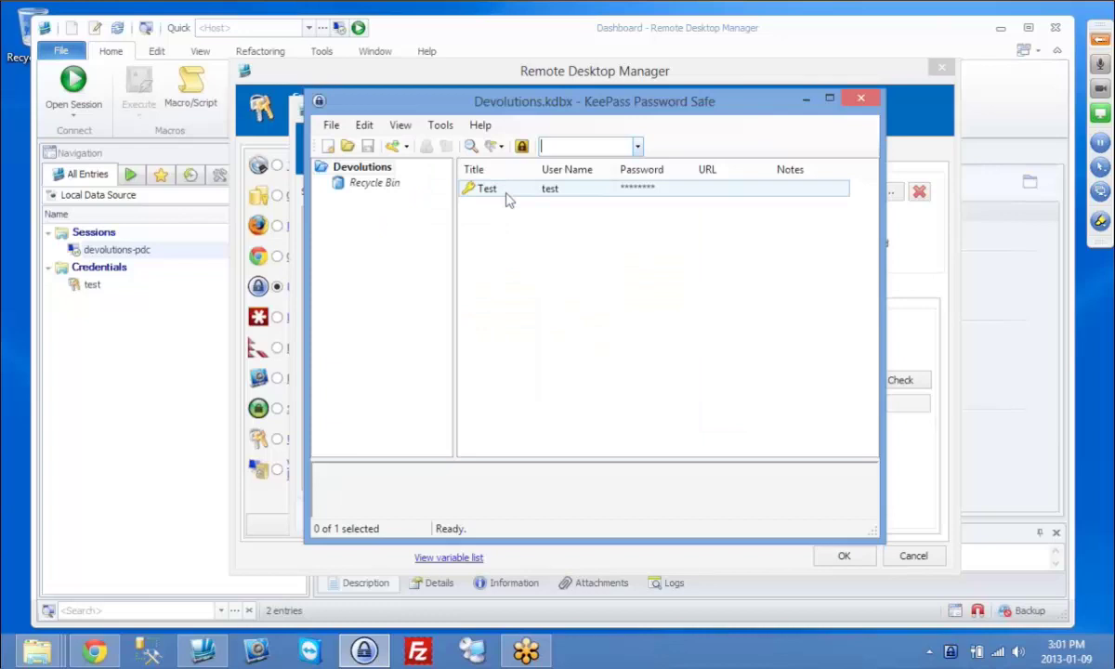
{"action": "left_click", "coordinate": [509, 195]}
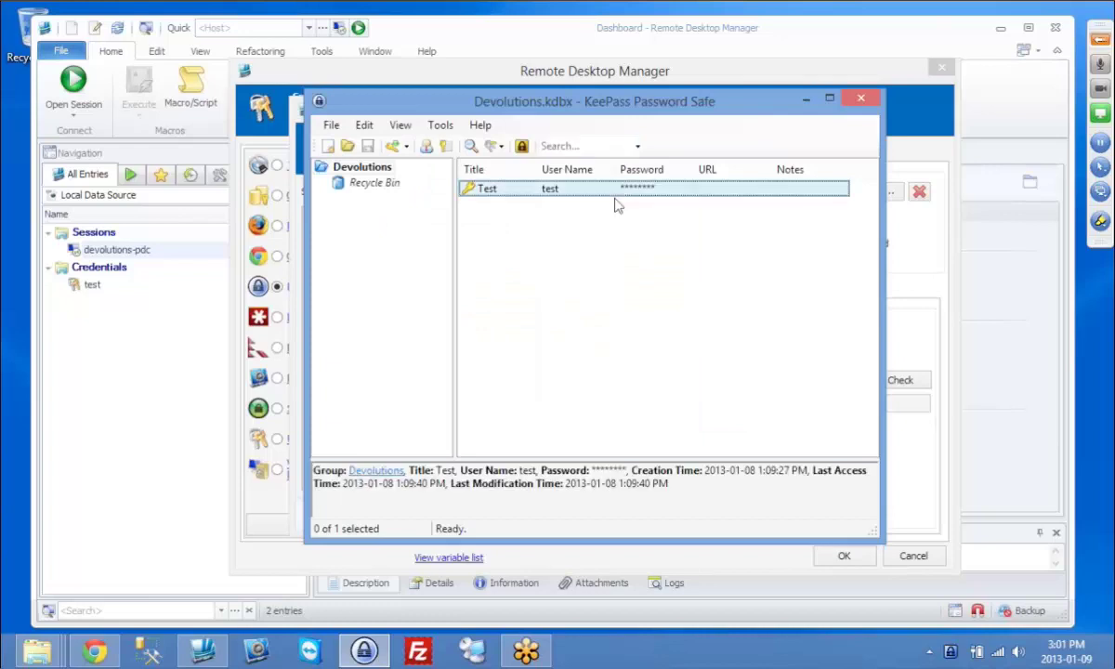
{"action": "left_click", "coordinate": [806, 100]}
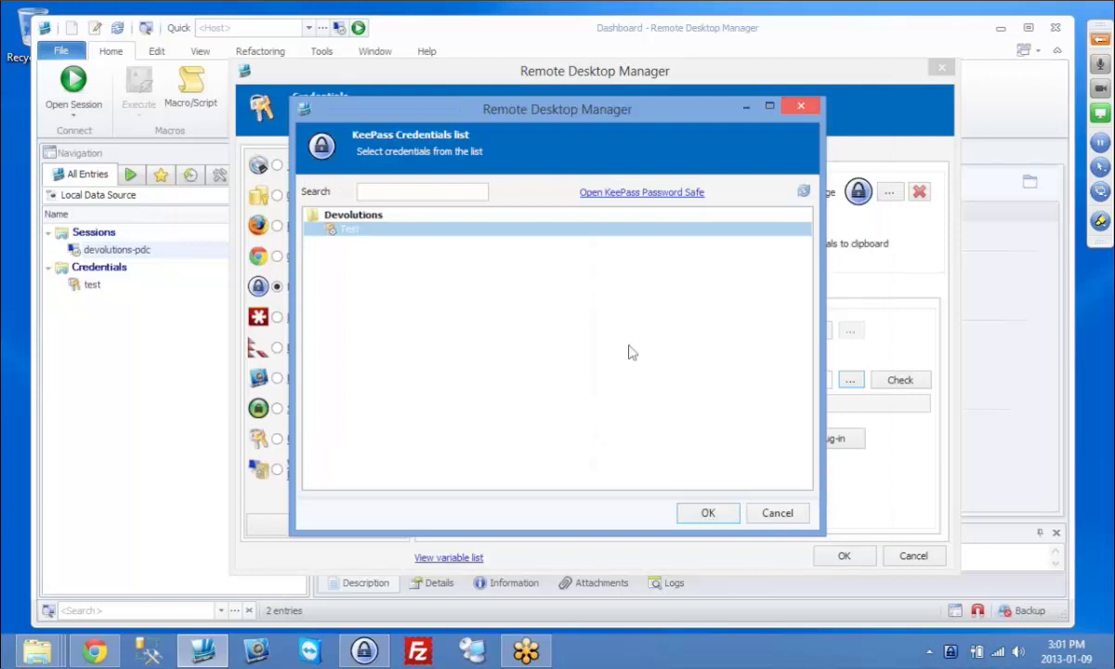
{"action": "left_click", "coordinate": [708, 514]}
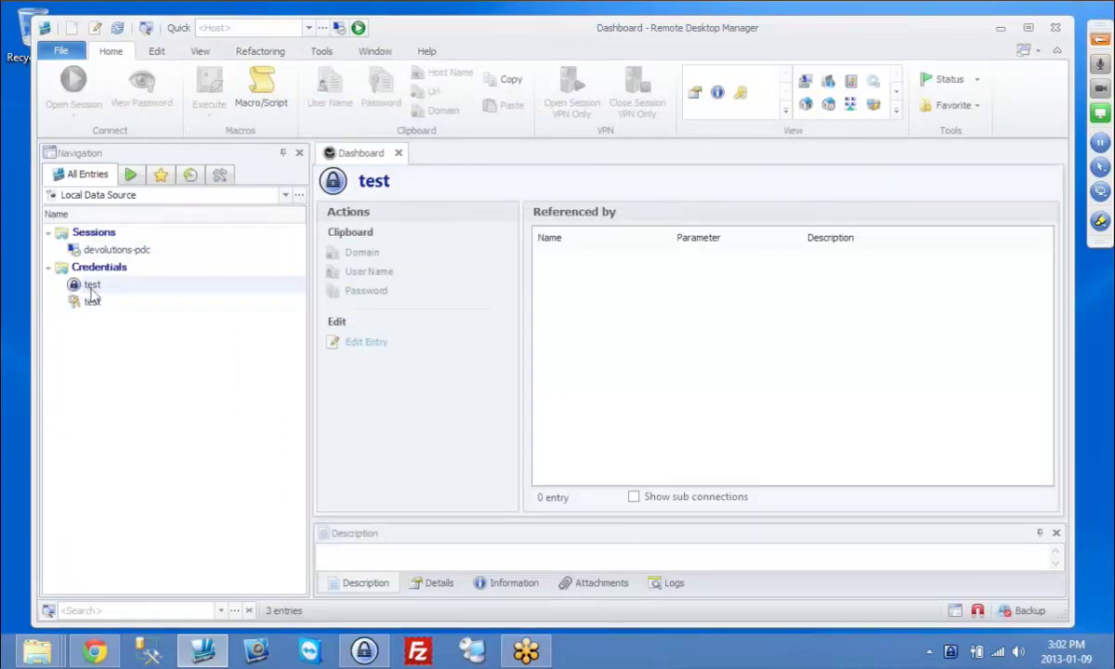
Step: Edit devolutions-pdc to use the KeePass-linked test credential from the repository, and save
{"action": "left_click", "coordinate": [110, 250]}
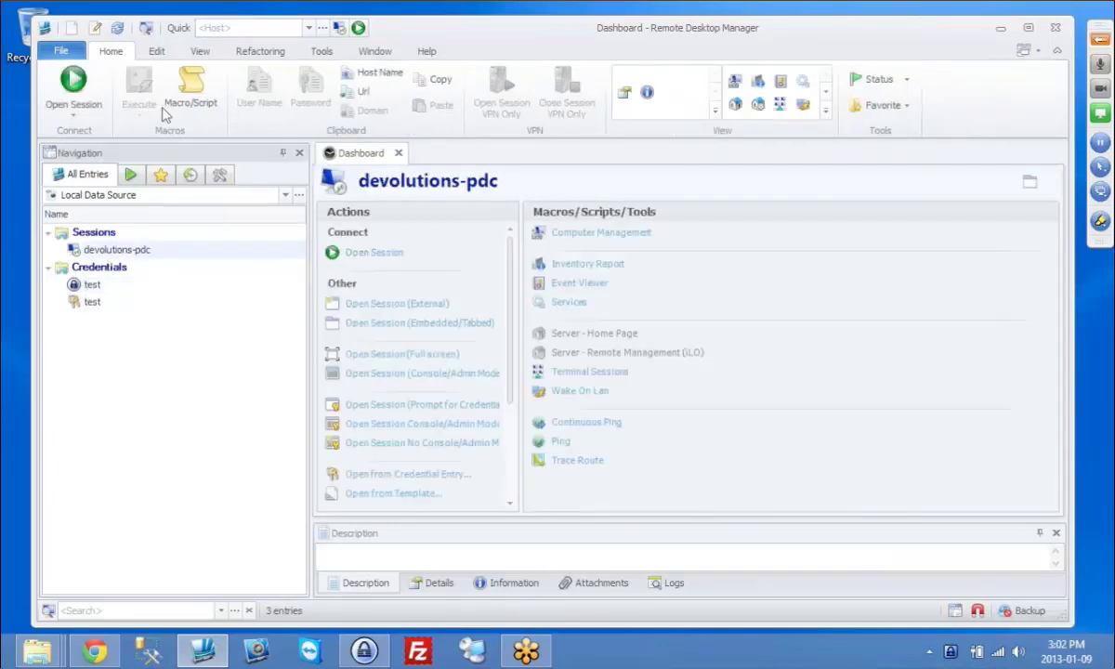
{"action": "left_click", "coordinate": [96, 35]}
{"action": "left_click", "coordinate": [697, 205]}
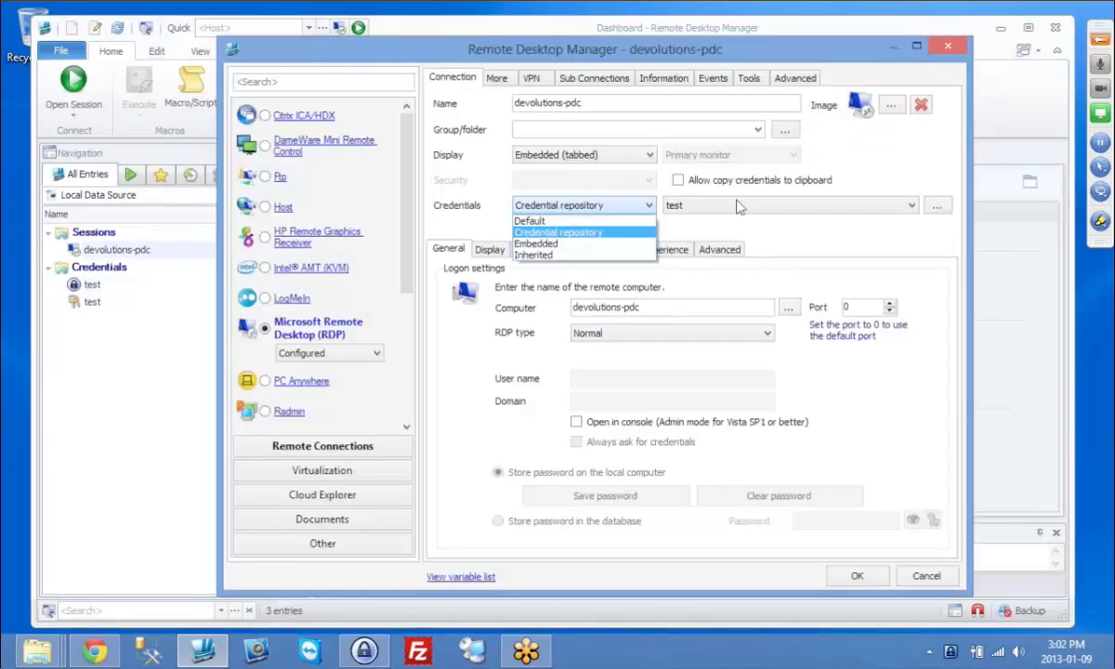
{"action": "left_click", "coordinate": [945, 211]}
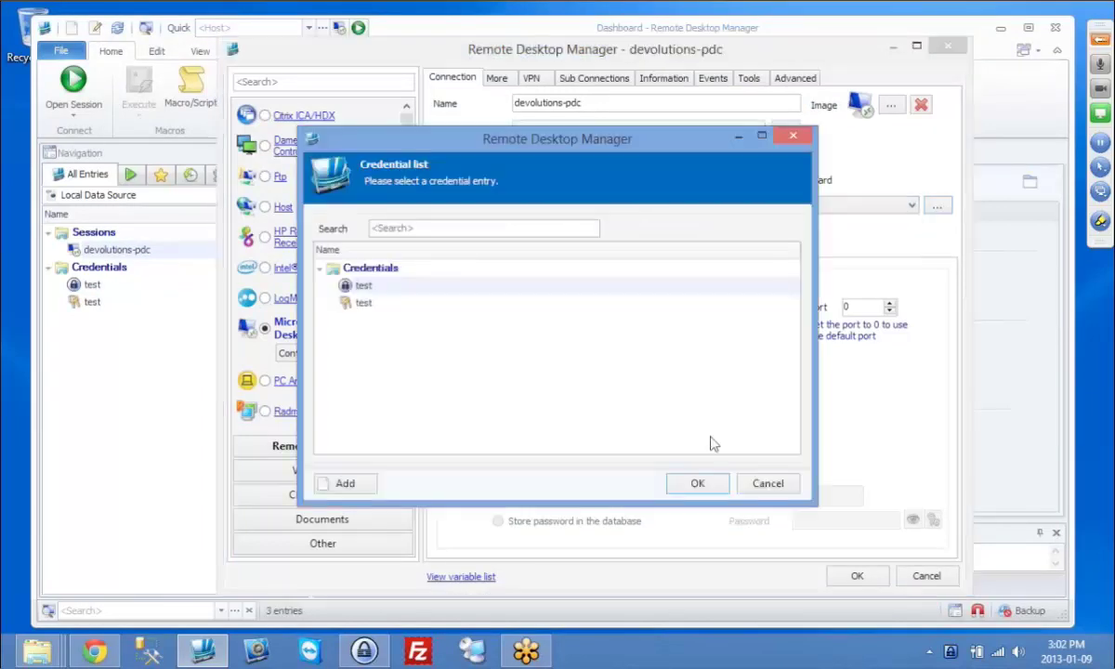
{"action": "left_click", "coordinate": [697, 485]}
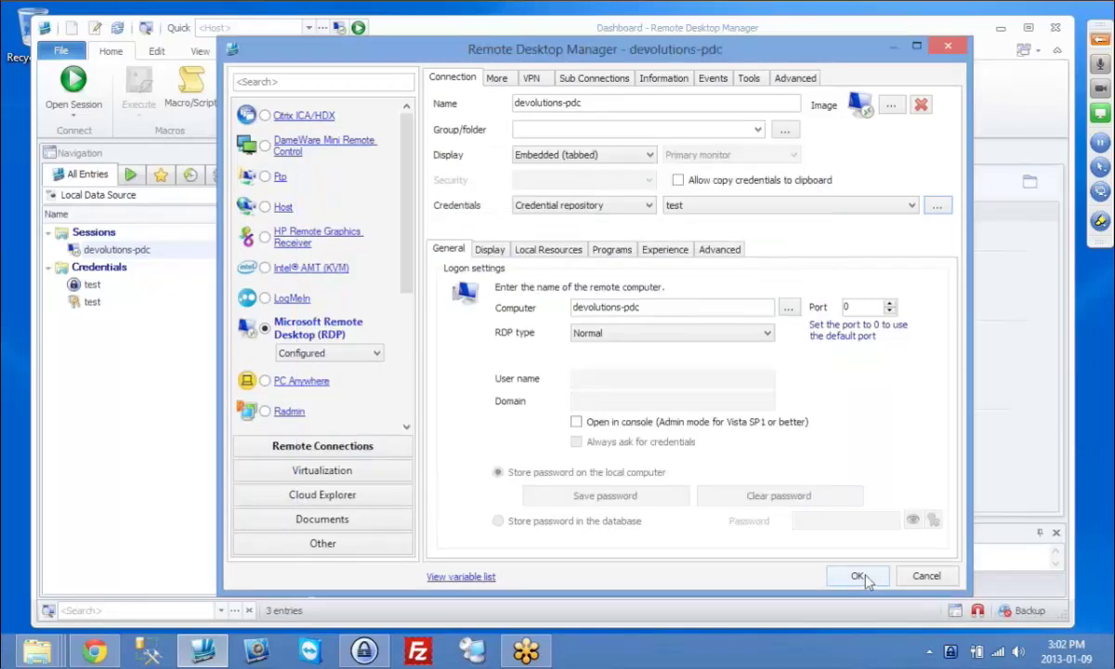
{"action": "left_click", "coordinate": [857, 576]}
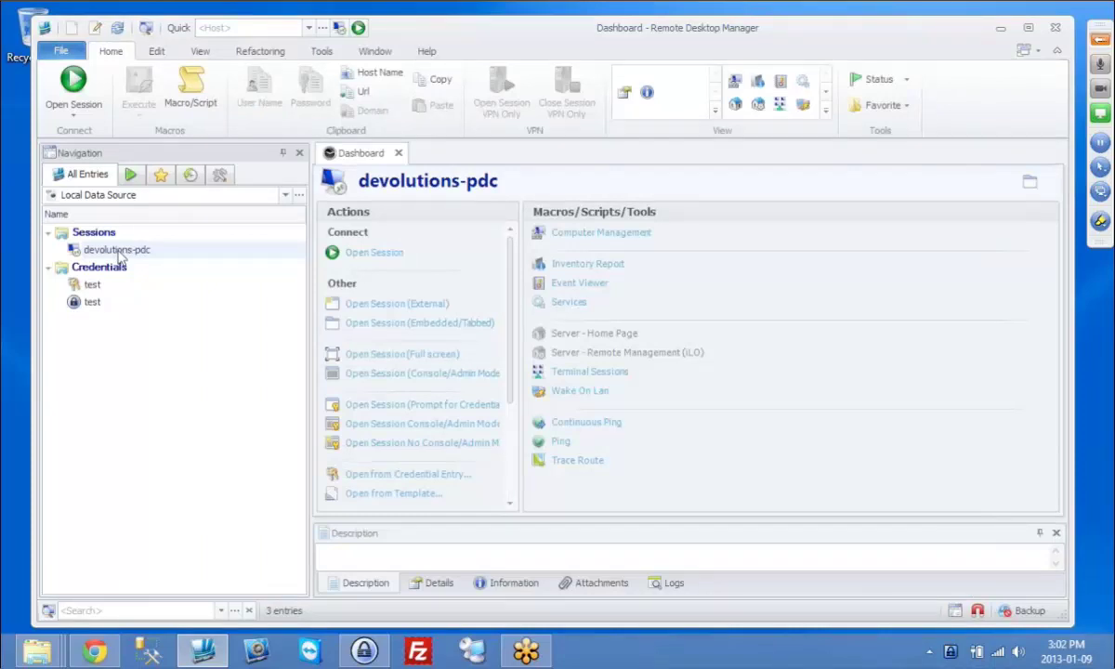
Step: Connect to devolutions-pdc and review the installed plugins in KeePass
{"action": "double_click", "coordinate": [119, 253]}
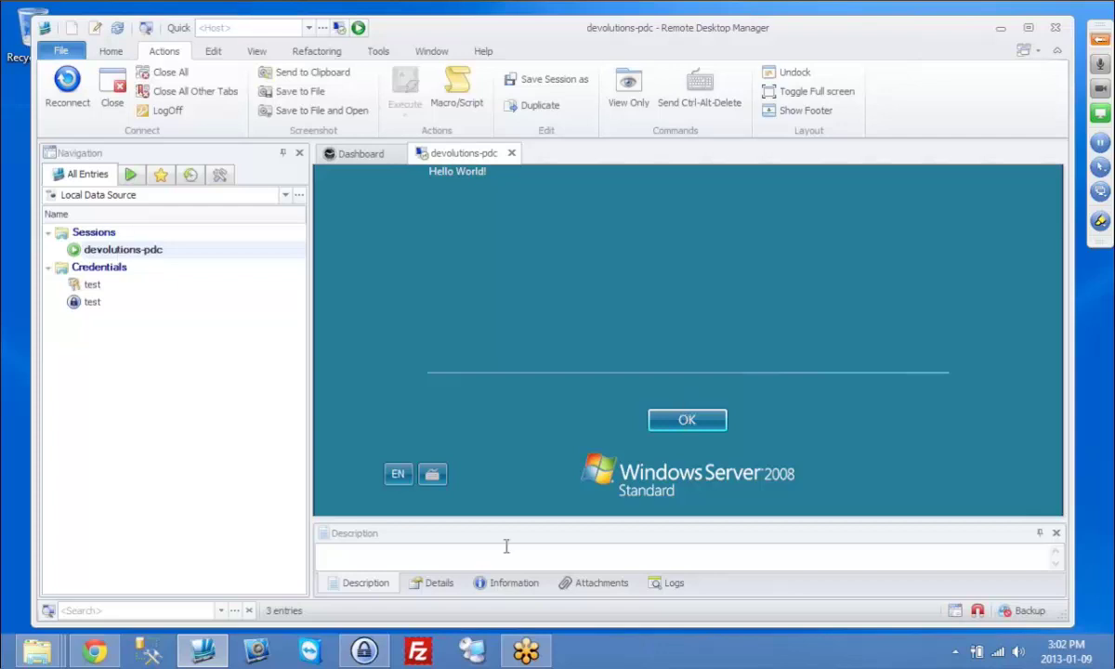
{"action": "key", "text": "alt+Tab"}
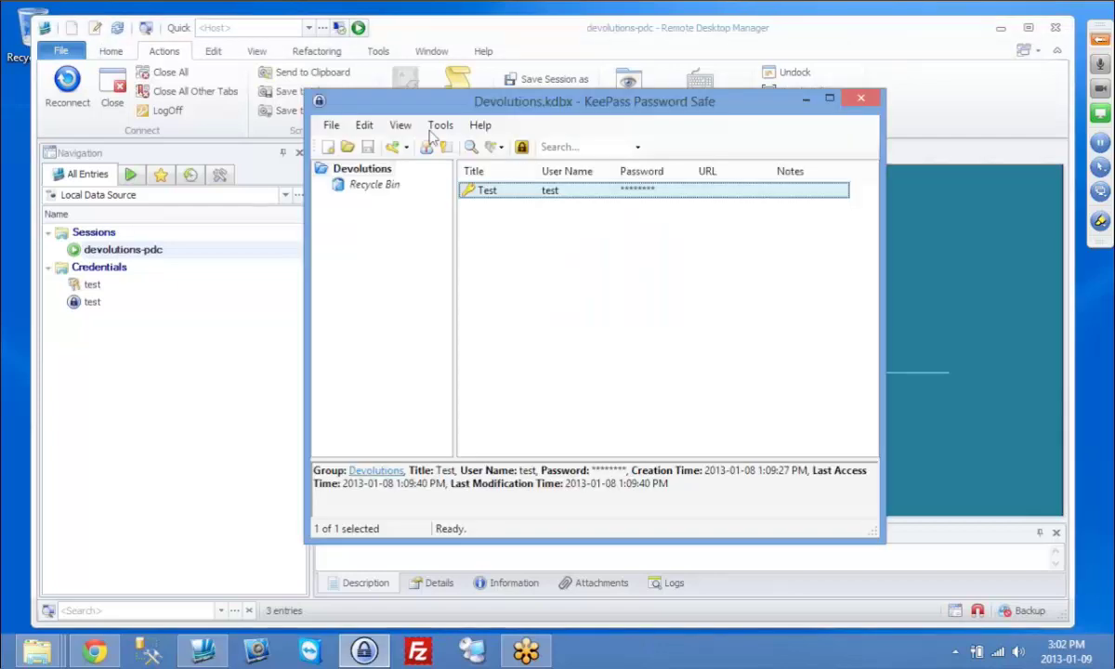
{"action": "left_click", "coordinate": [437, 127]}
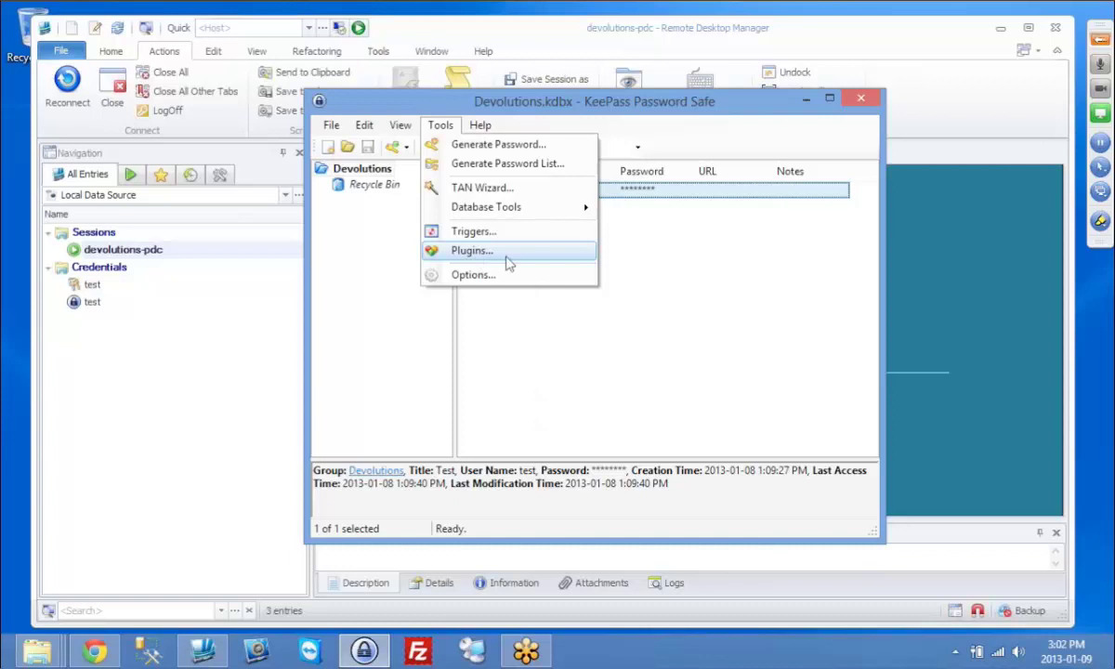
{"action": "left_click", "coordinate": [474, 251]}
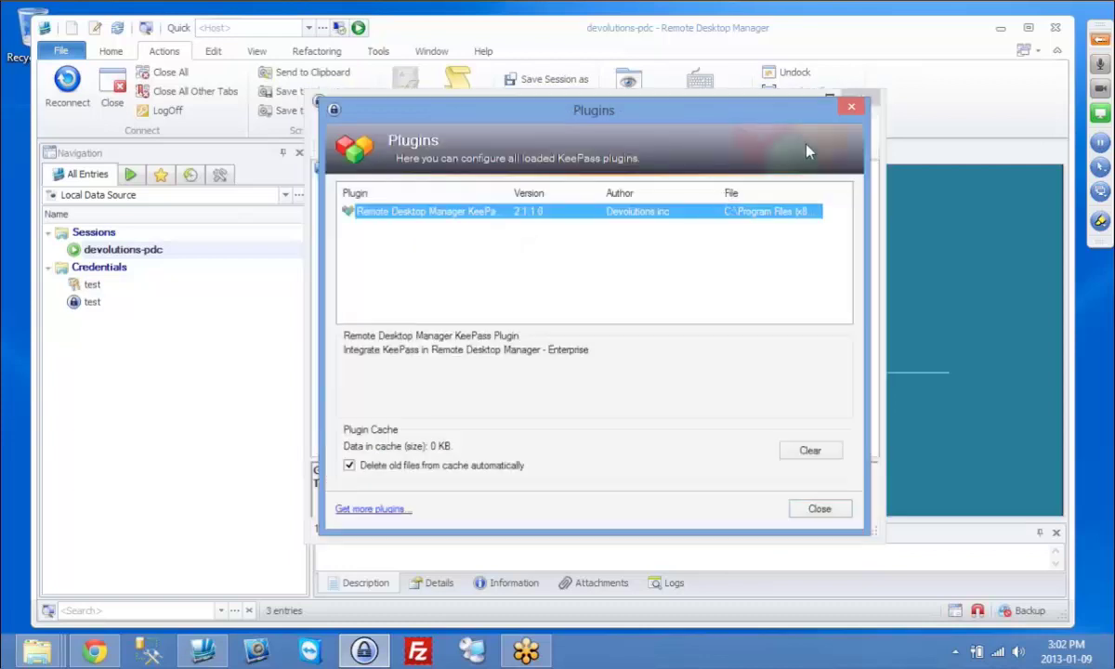
{"action": "left_click", "coordinate": [852, 107]}
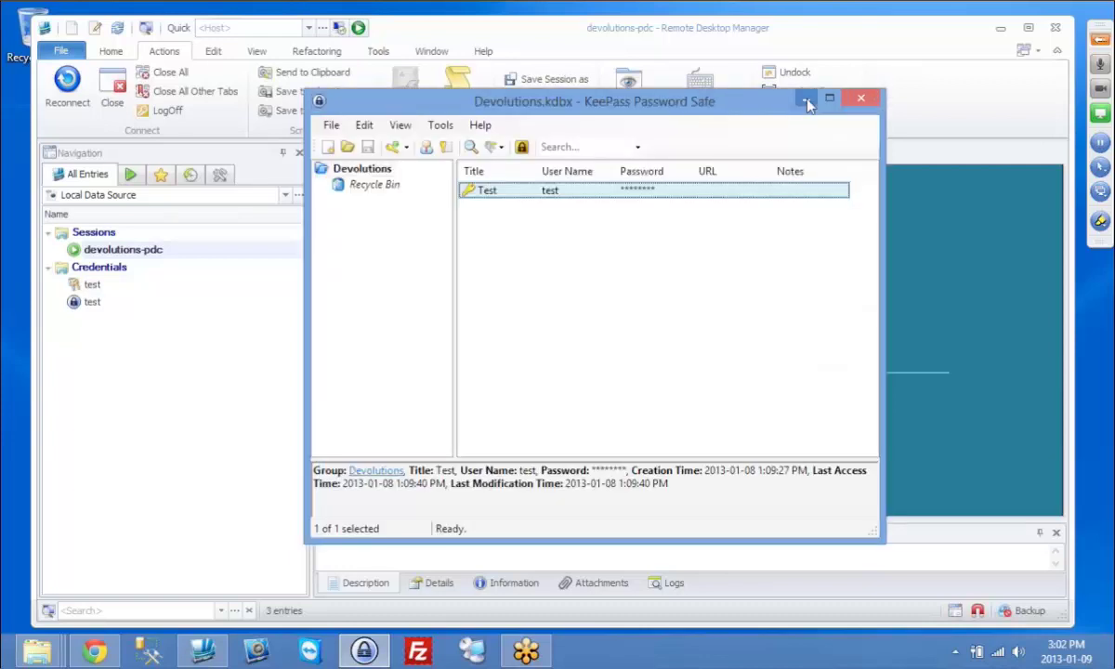
Step: Minimize KeePass, dismiss the Hello World! notice, and close the devolutions-pdc session
{"action": "left_click", "coordinate": [806, 102]}
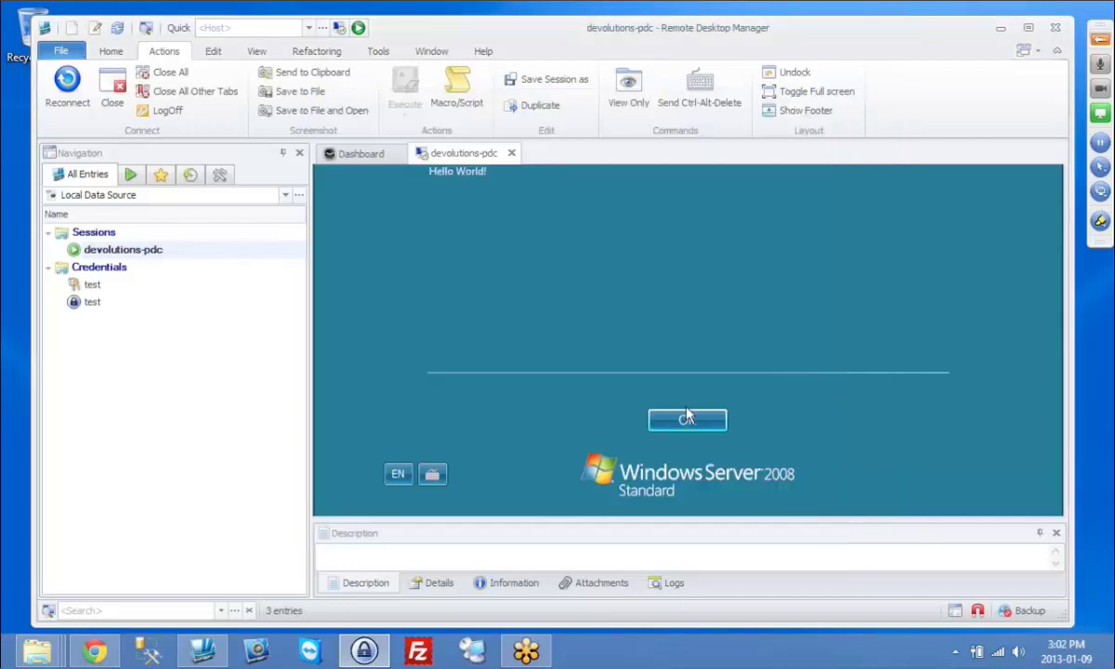
{"action": "key", "text": "Return"}
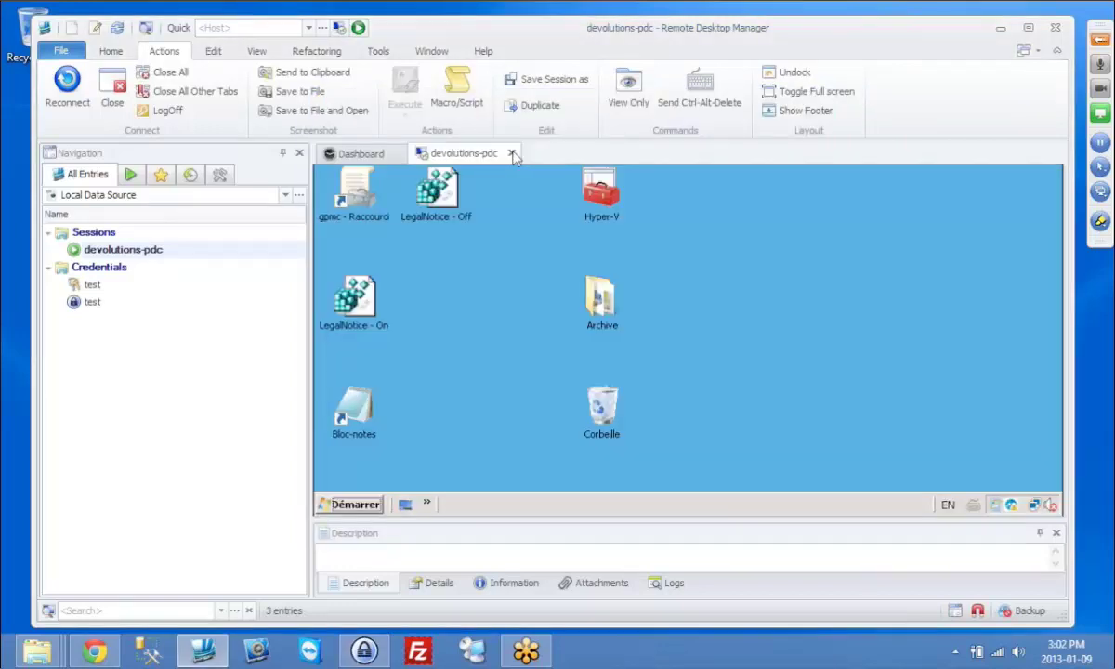
{"action": "left_click", "coordinate": [511, 153]}
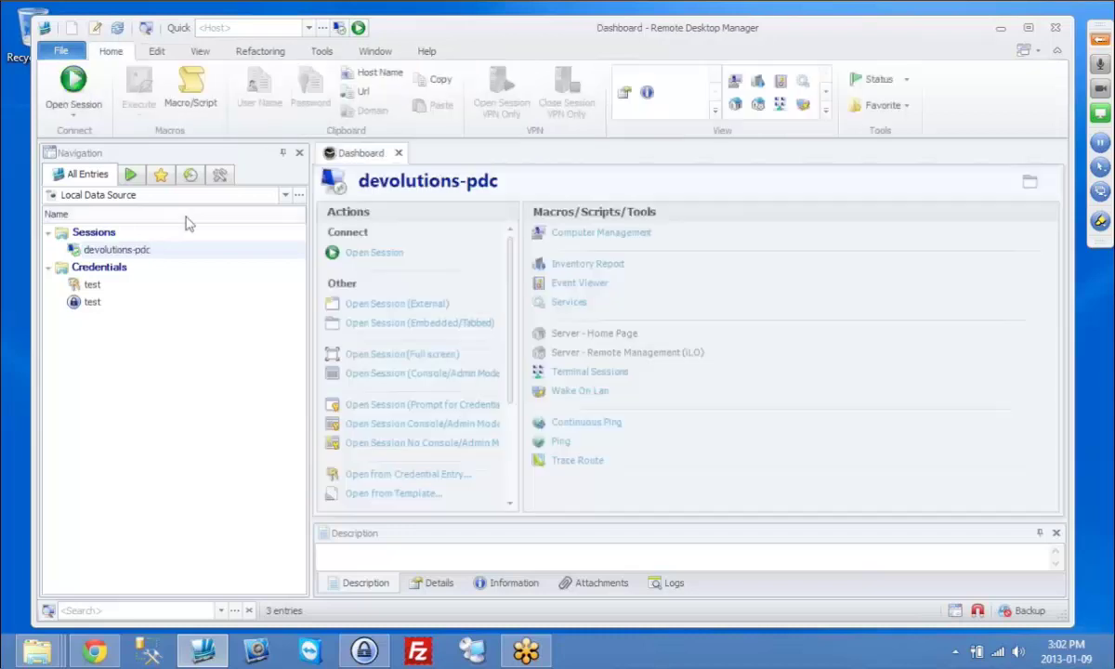
Step: Edit devolutions-pdc and change its RDP type to Azure, then to Hyper-V (embedded only)
{"action": "left_click", "coordinate": [95, 31]}
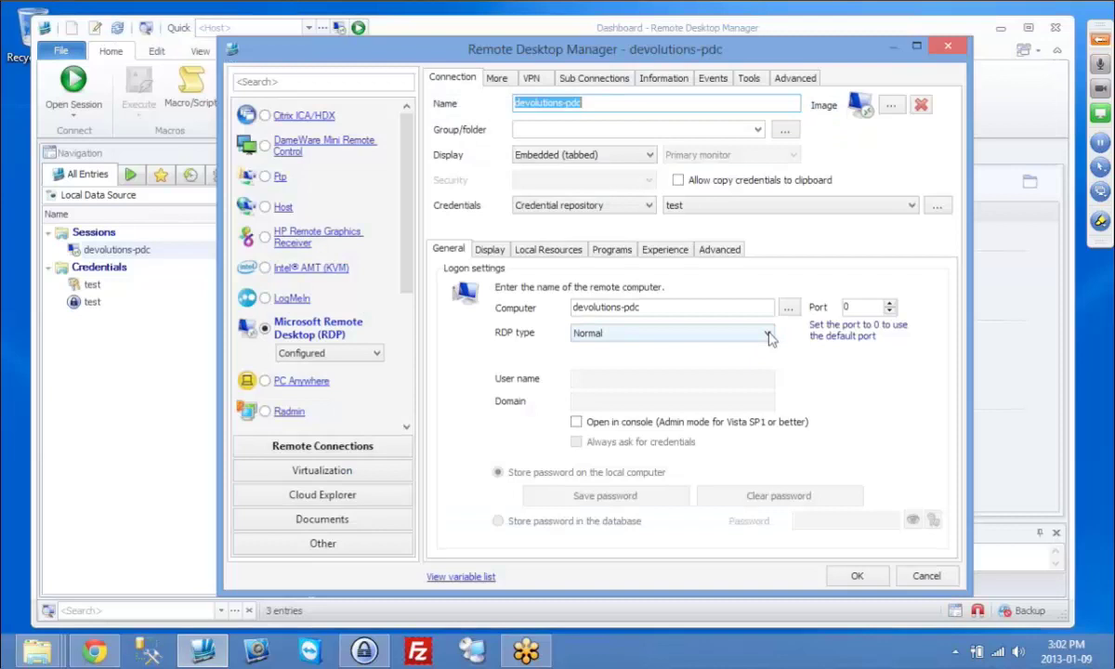
{"action": "left_click", "coordinate": [768, 334]}
{"action": "left_click", "coordinate": [693, 363]}
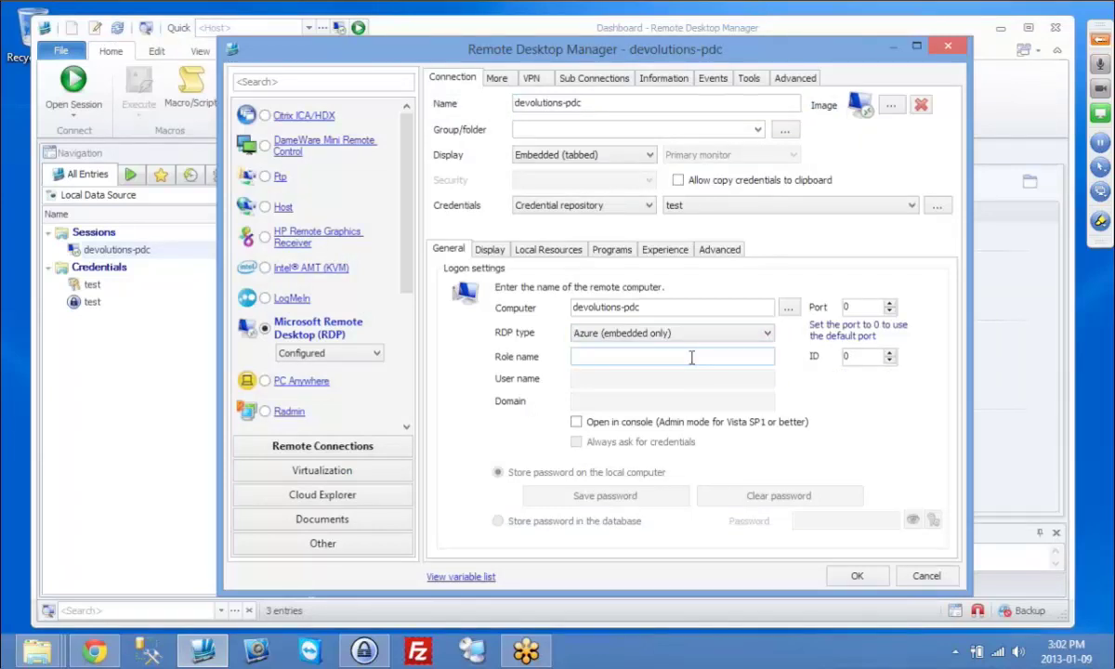
{"action": "left_click", "coordinate": [767, 334]}
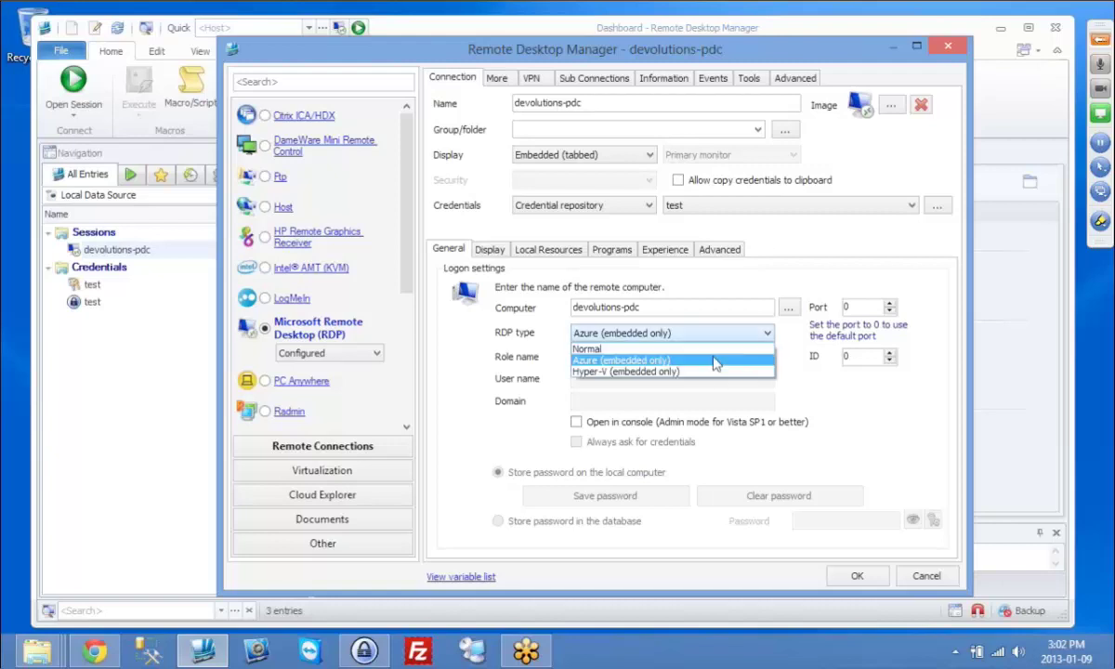
{"action": "left_click", "coordinate": [709, 375]}
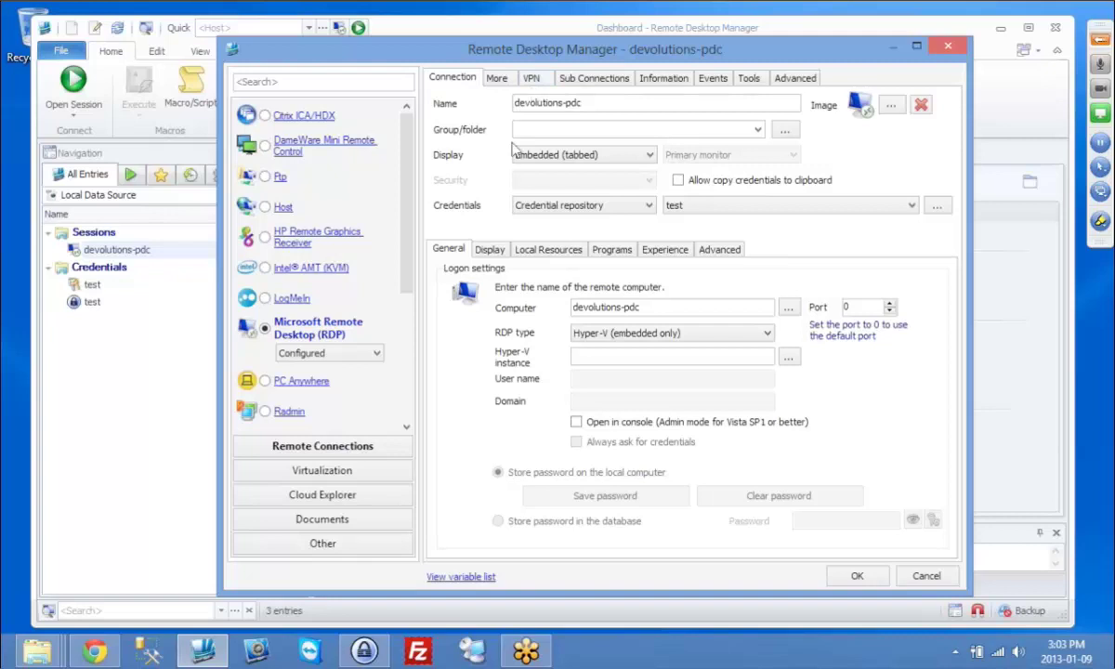
Step: Set the entry's VPN to Microsoft VPN 'My office VPN', opening with 'Connect if unable to ping'
{"action": "left_click", "coordinate": [532, 79]}
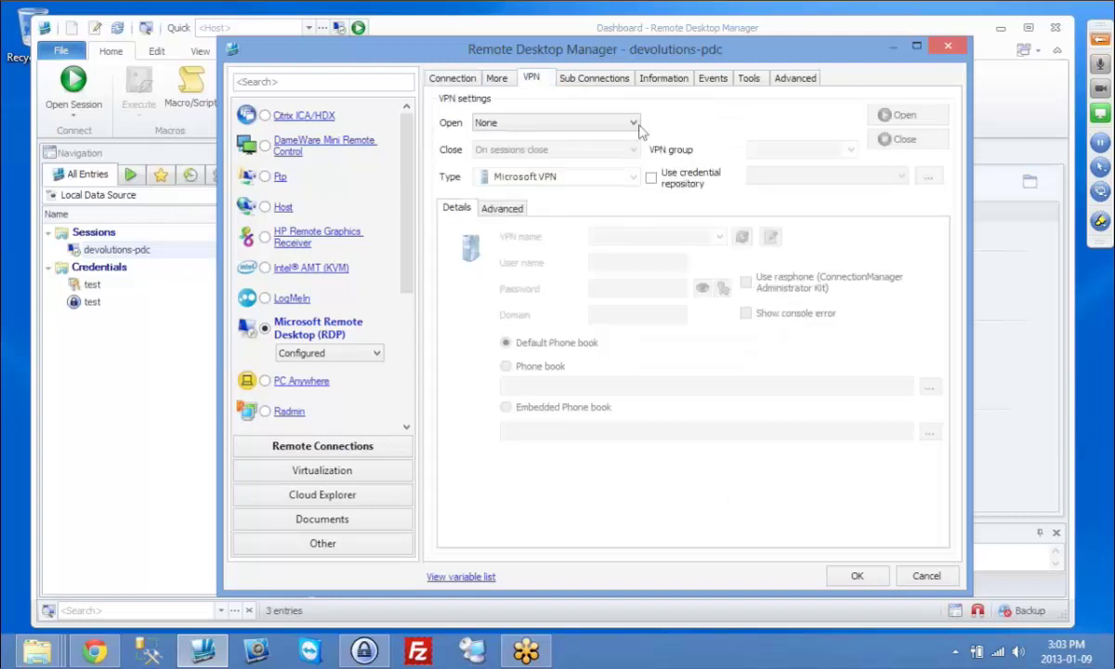
{"action": "left_click", "coordinate": [621, 129]}
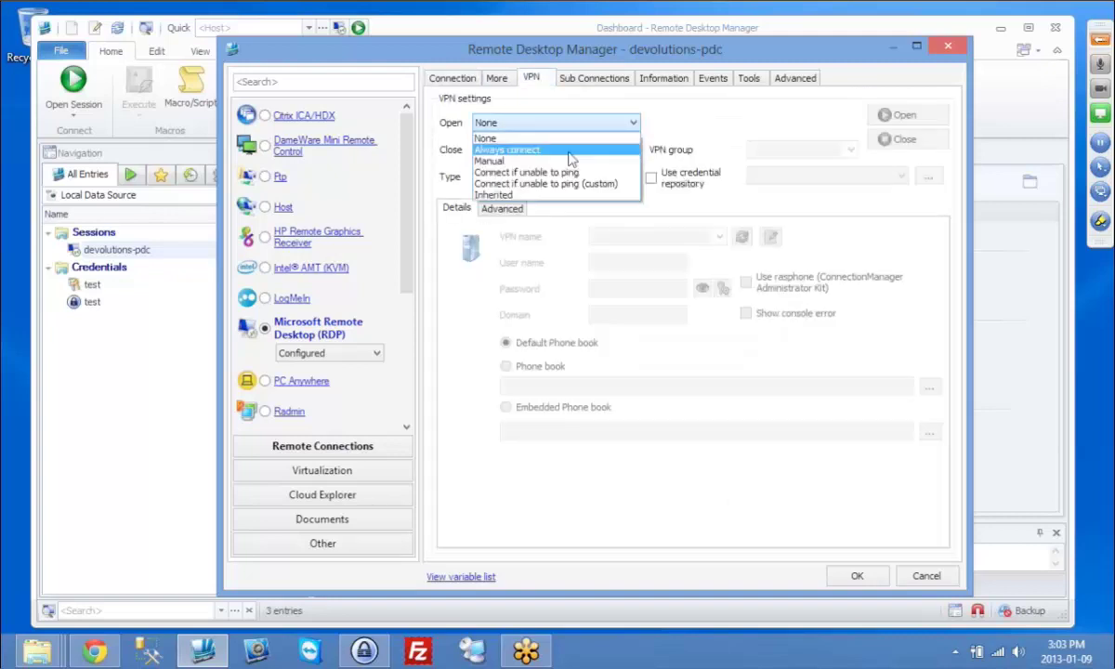
{"action": "left_click", "coordinate": [569, 151]}
{"action": "left_click", "coordinate": [636, 178]}
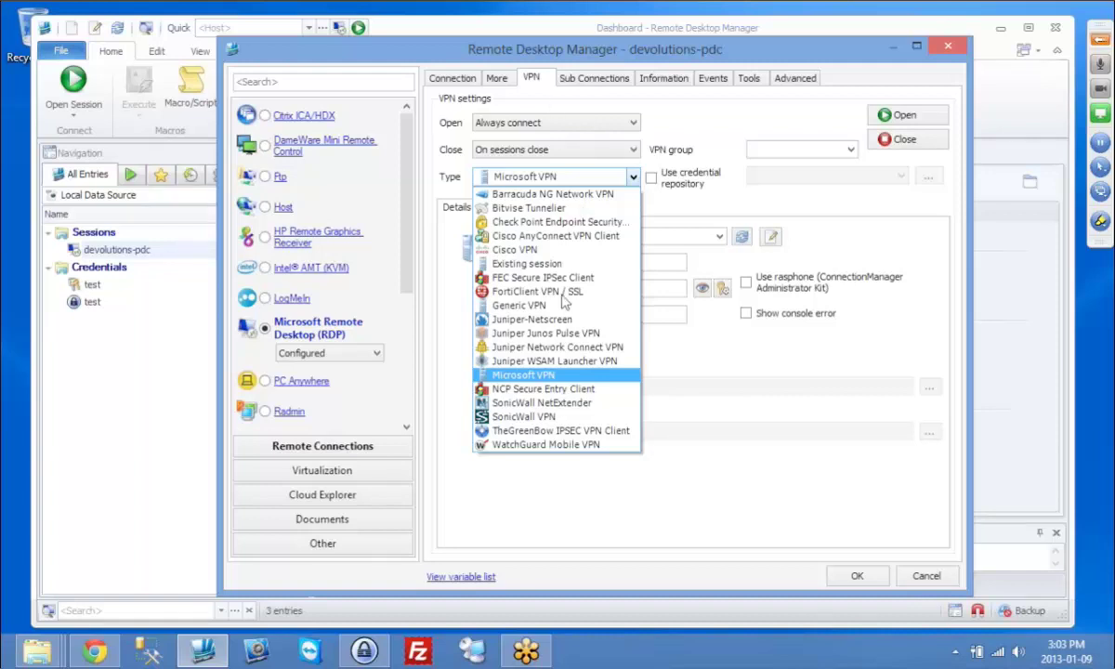
{"action": "left_click", "coordinate": [560, 377]}
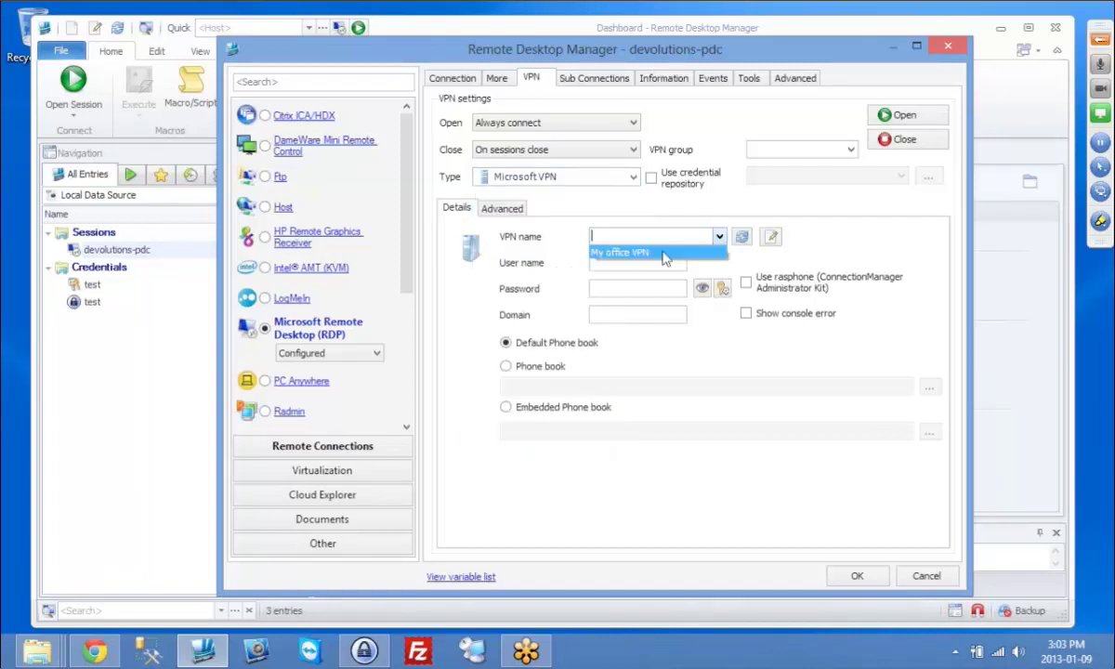
{"action": "left_click", "coordinate": [597, 250]}
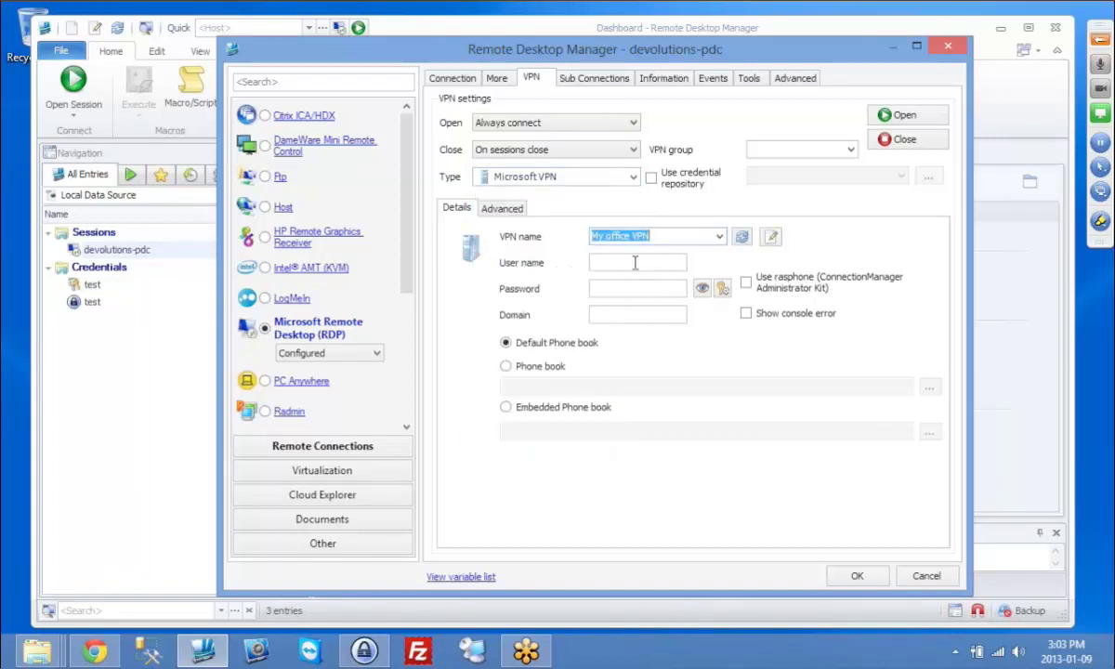
{"action": "left_click", "coordinate": [636, 152]}
{"action": "left_click", "coordinate": [635, 152]}
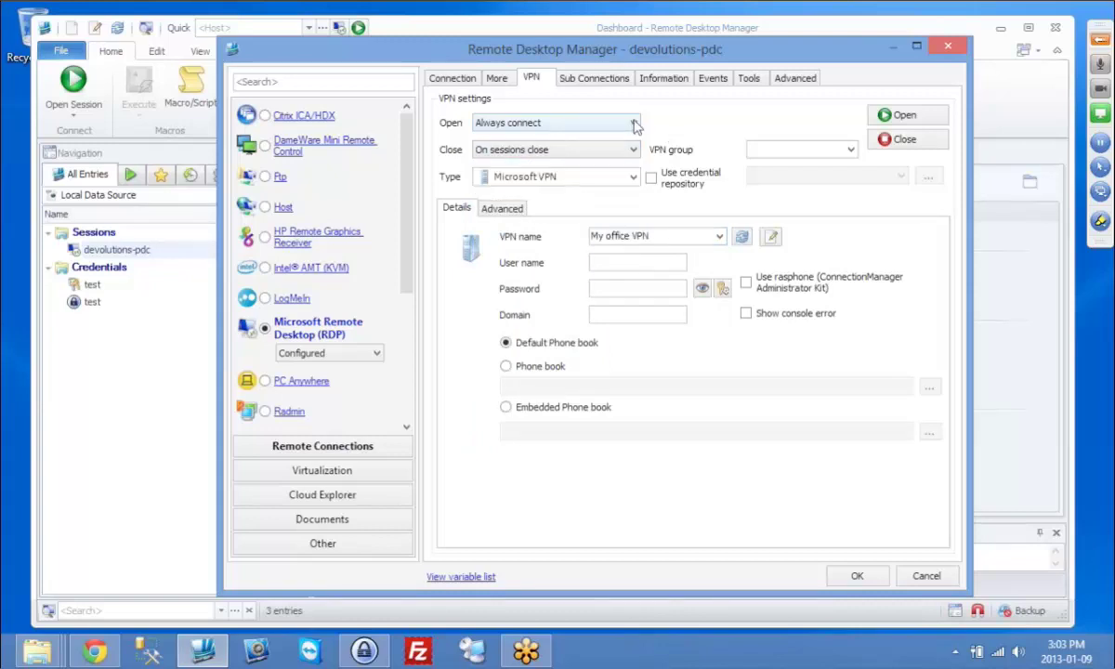
{"action": "left_click", "coordinate": [635, 125]}
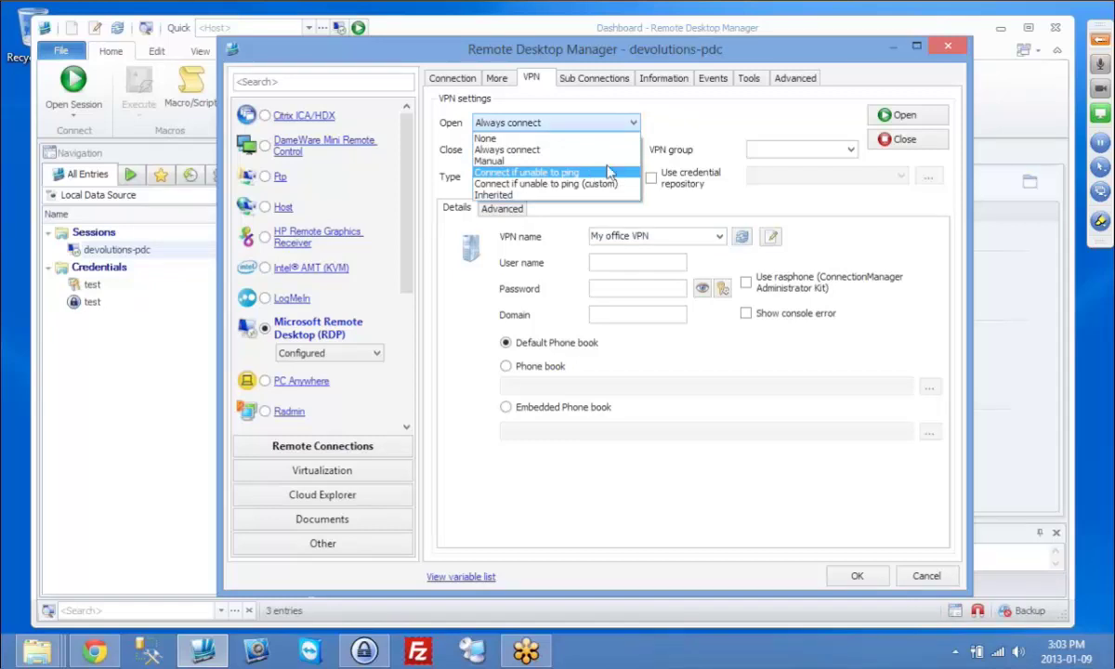
{"action": "left_click", "coordinate": [610, 173]}
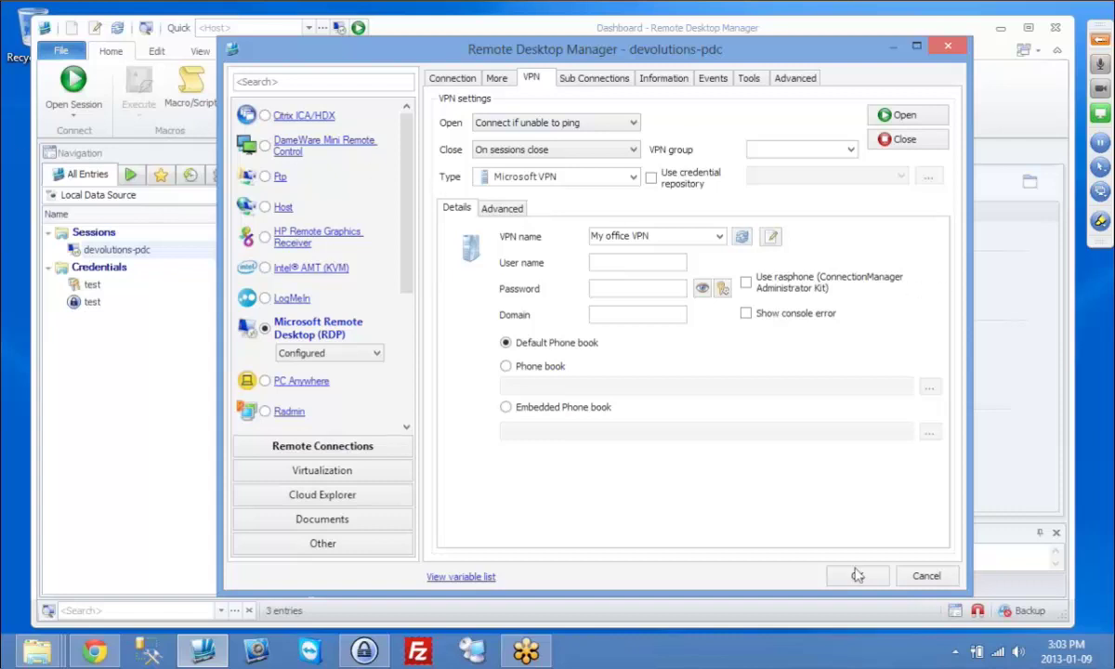
Step: Rename the Custom #1 field label under Information > Other to #Inv, then show the More settings
{"action": "left_click", "coordinate": [660, 79]}
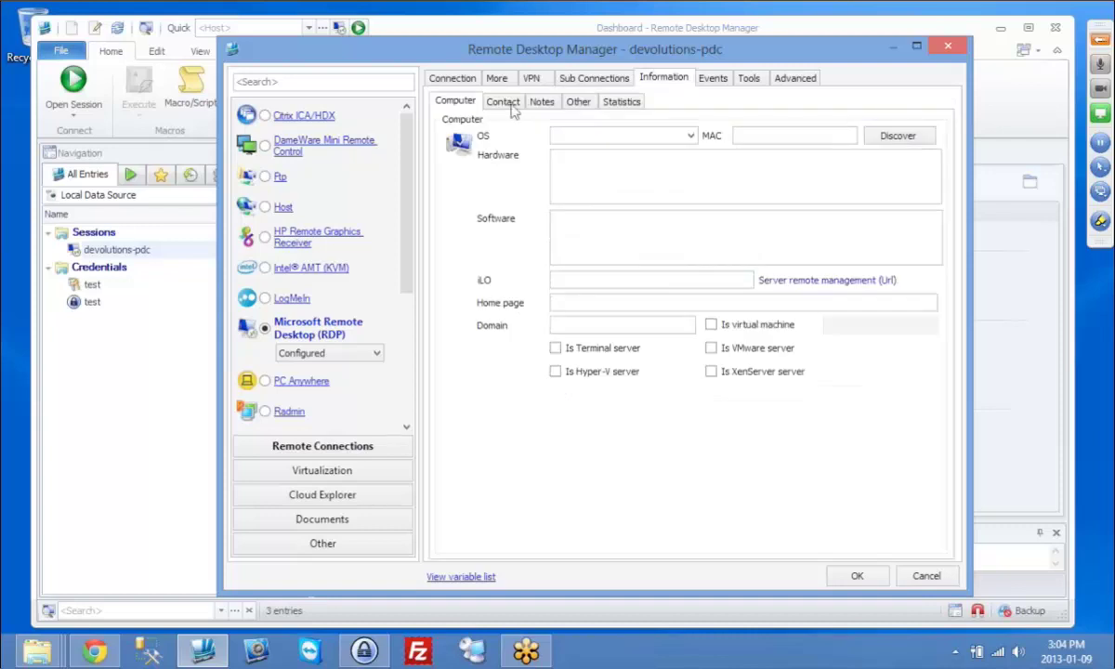
{"action": "left_click", "coordinate": [543, 104]}
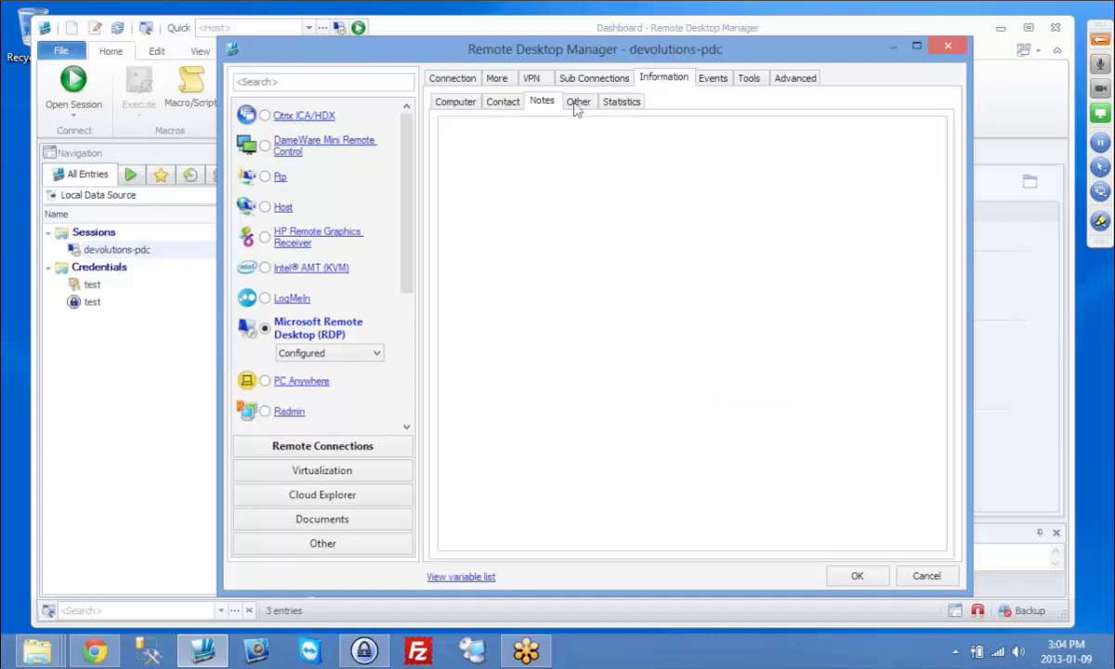
{"action": "left_click", "coordinate": [577, 104]}
{"action": "left_click", "coordinate": [507, 138]}
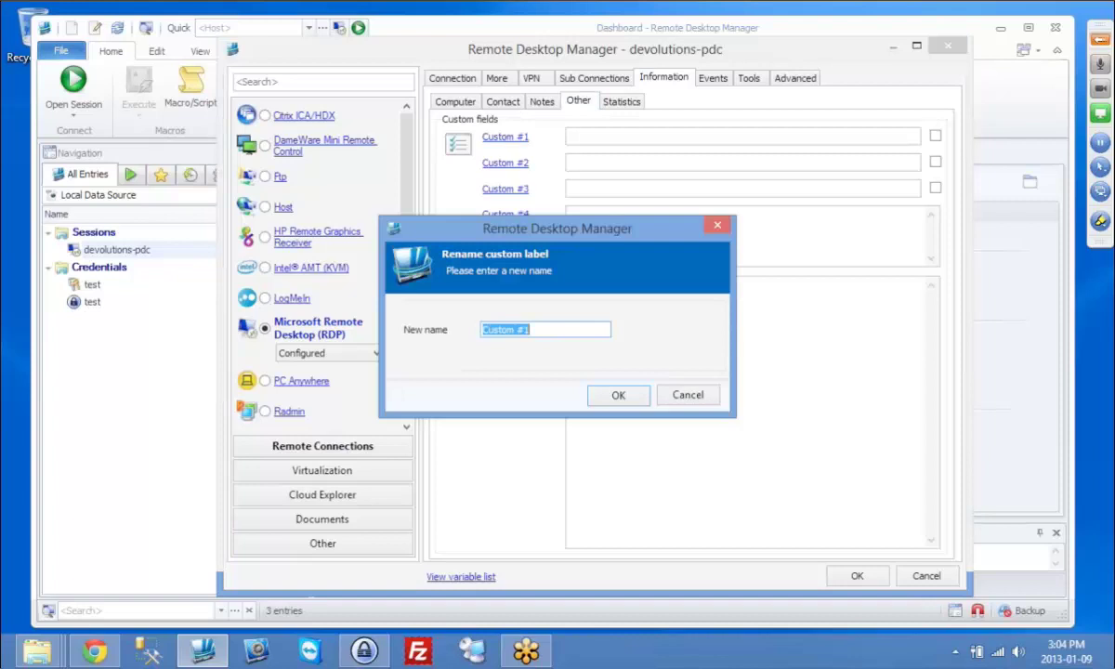
{"action": "type", "text": "#Inv"}
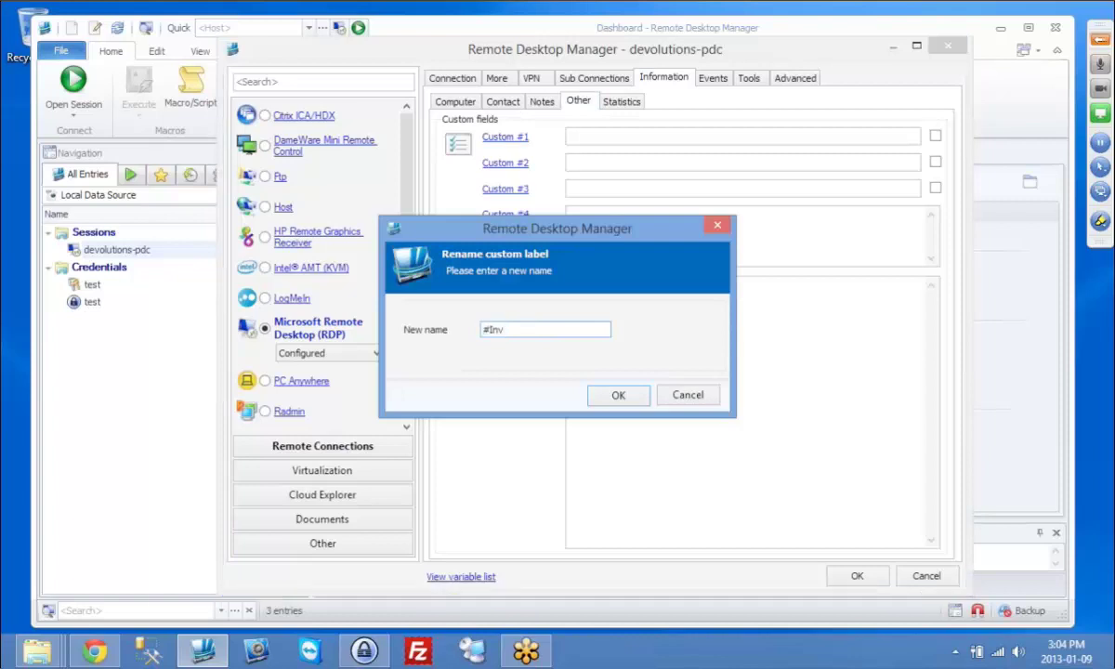
{"action": "left_click", "coordinate": [619, 395]}
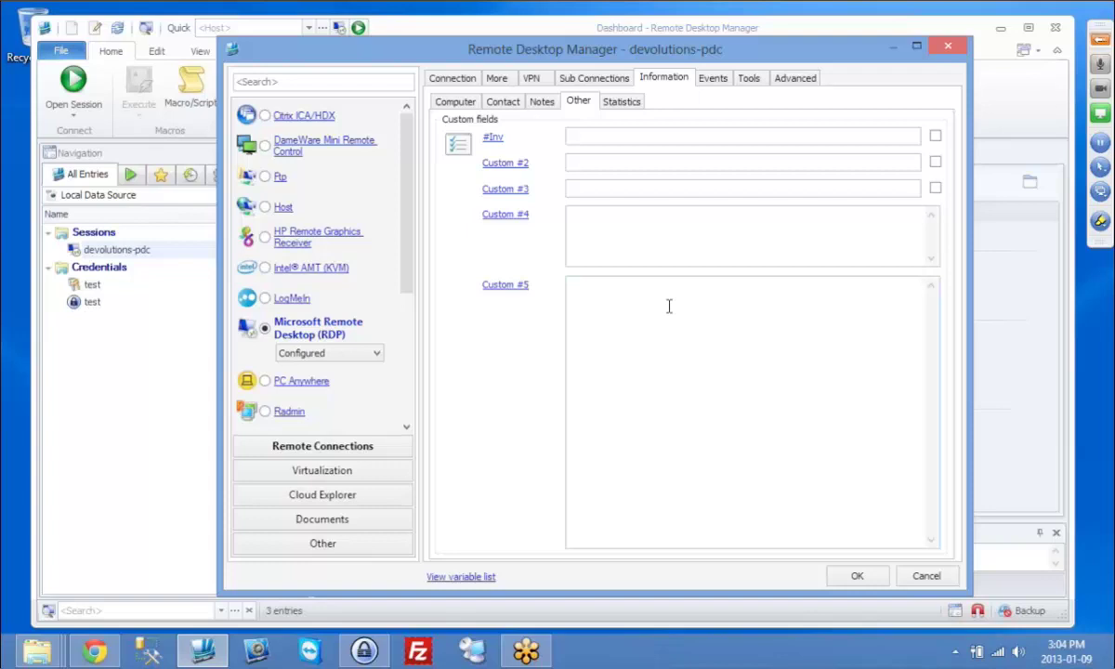
{"action": "left_click", "coordinate": [496, 77]}
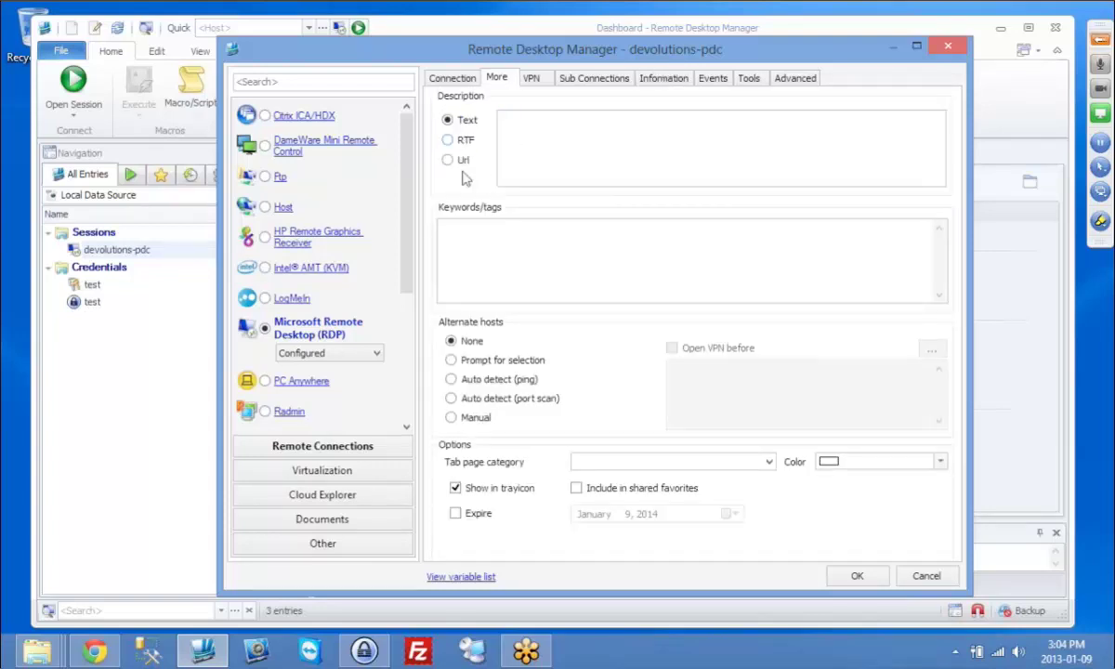
Step: Write the description 'fsasdas' in bold in the RTF editor and save the devolutions-pdc entry
{"action": "left_click", "coordinate": [449, 140]}
{"action": "type", "text": "fsasdas"}
{"action": "key", "text": "ctrl+a"}
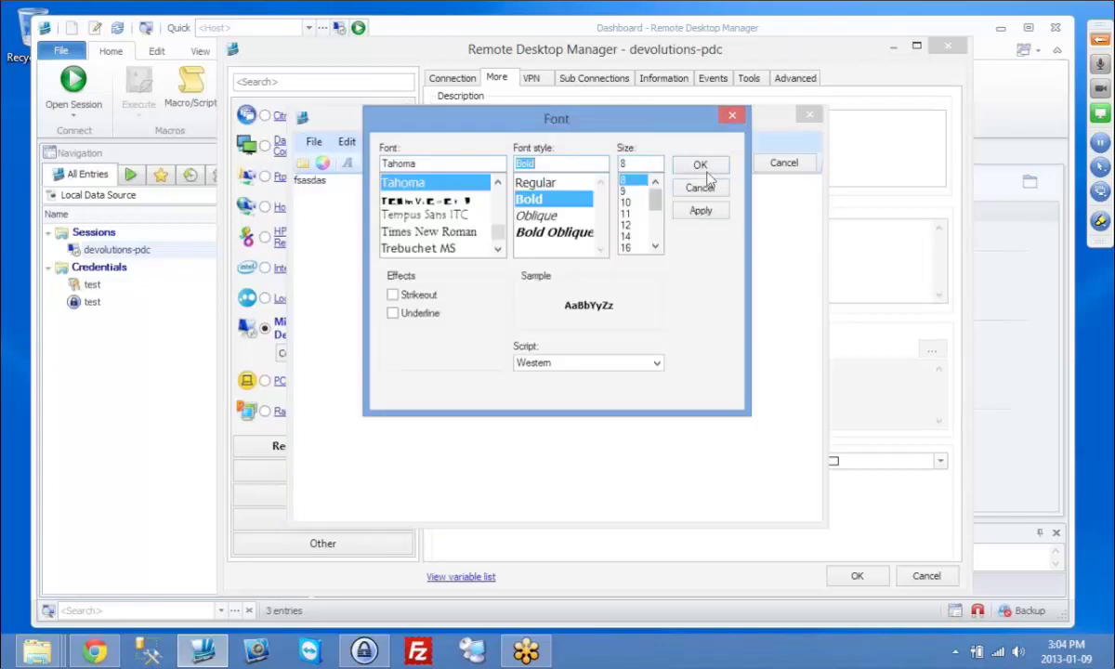
{"action": "left_click", "coordinate": [699, 165]}
{"action": "left_click", "coordinate": [727, 162]}
{"action": "left_click", "coordinate": [859, 576]}
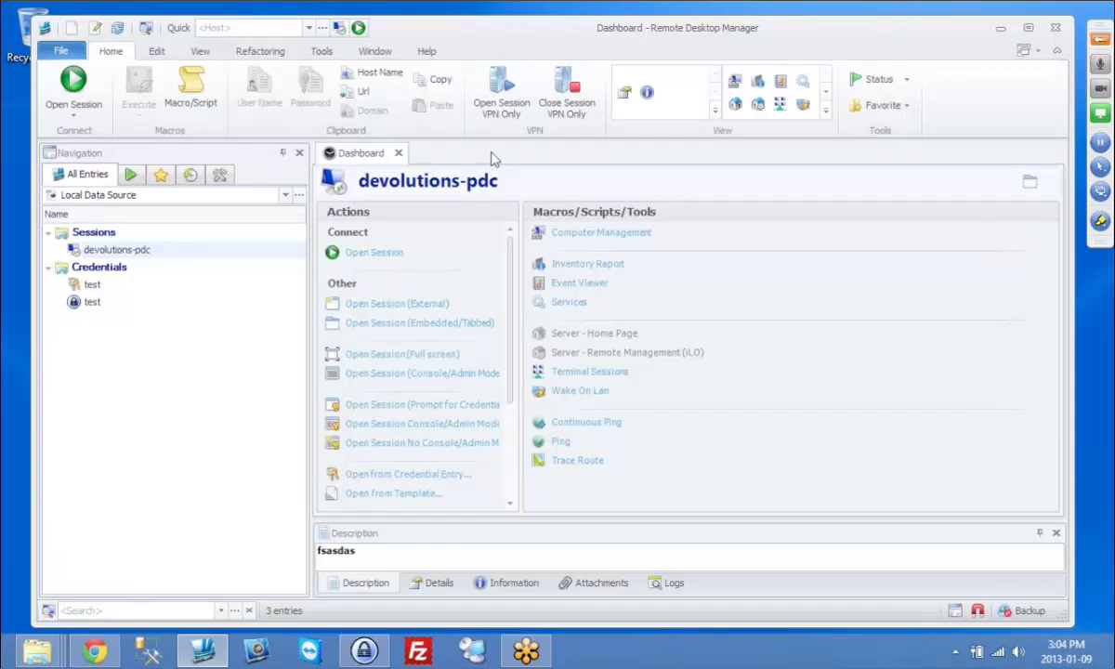
Step: Bring Remote Desktop Connection Manager, with its Devolutions group of four servers, to the front
{"action": "left_click", "coordinate": [474, 650]}
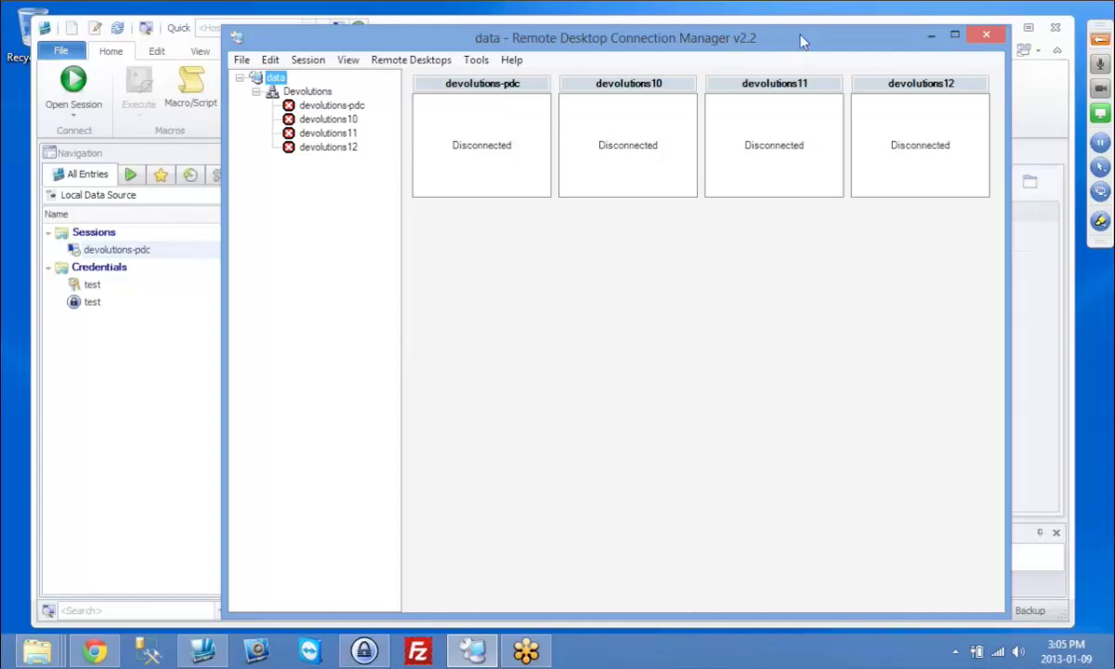
Step: Back in Remote Desktop Manager, choose File > Import > Remote Desktop Connection Manager (.rdg) for sessions
{"action": "left_click", "coordinate": [72, 56]}
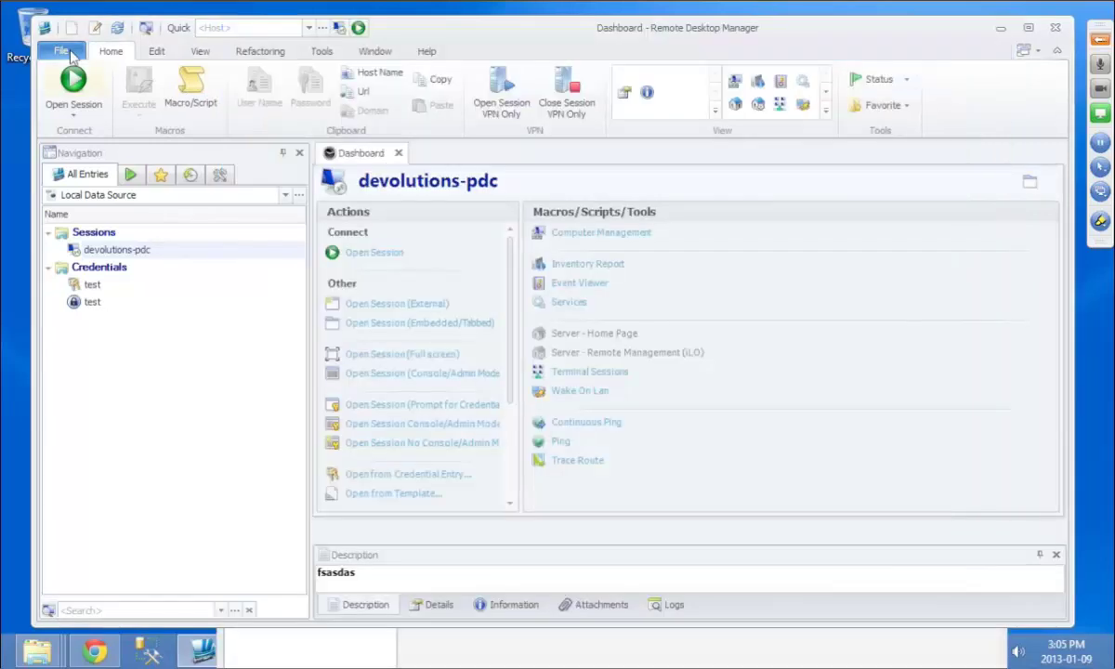
{"action": "left_click", "coordinate": [63, 51]}
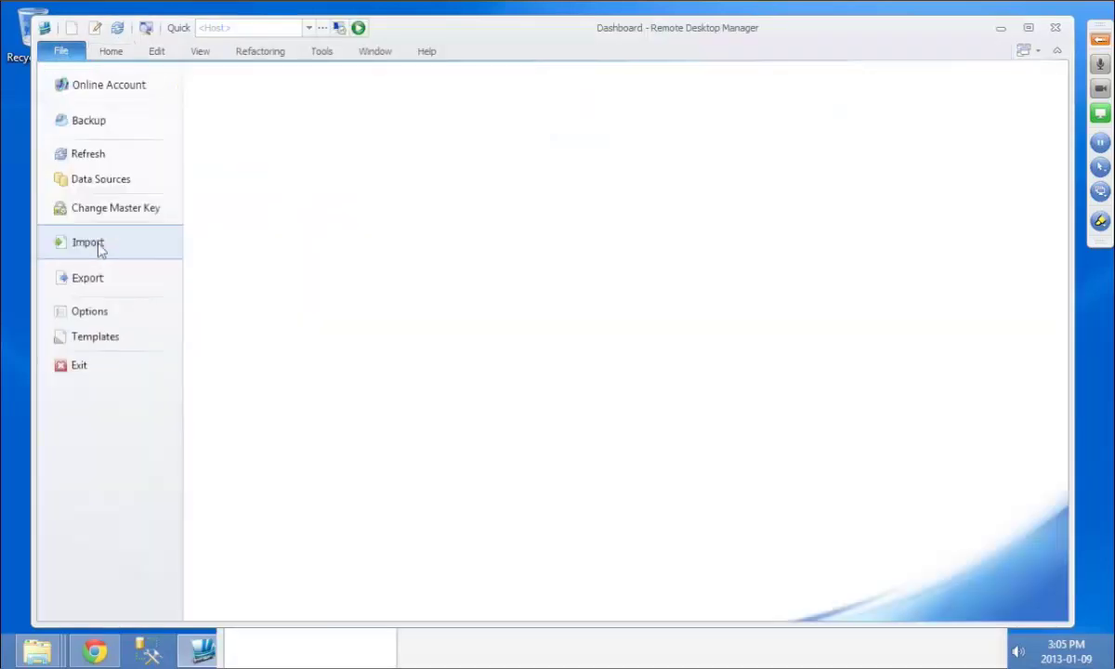
{"action": "left_click", "coordinate": [93, 244]}
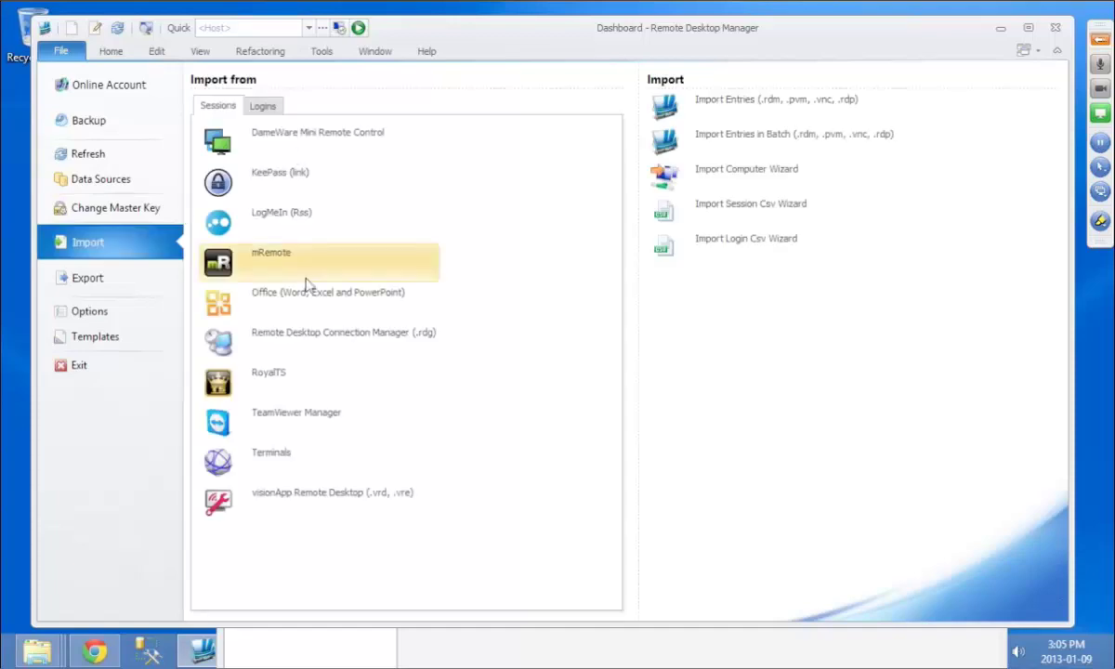
{"action": "left_click", "coordinate": [317, 341]}
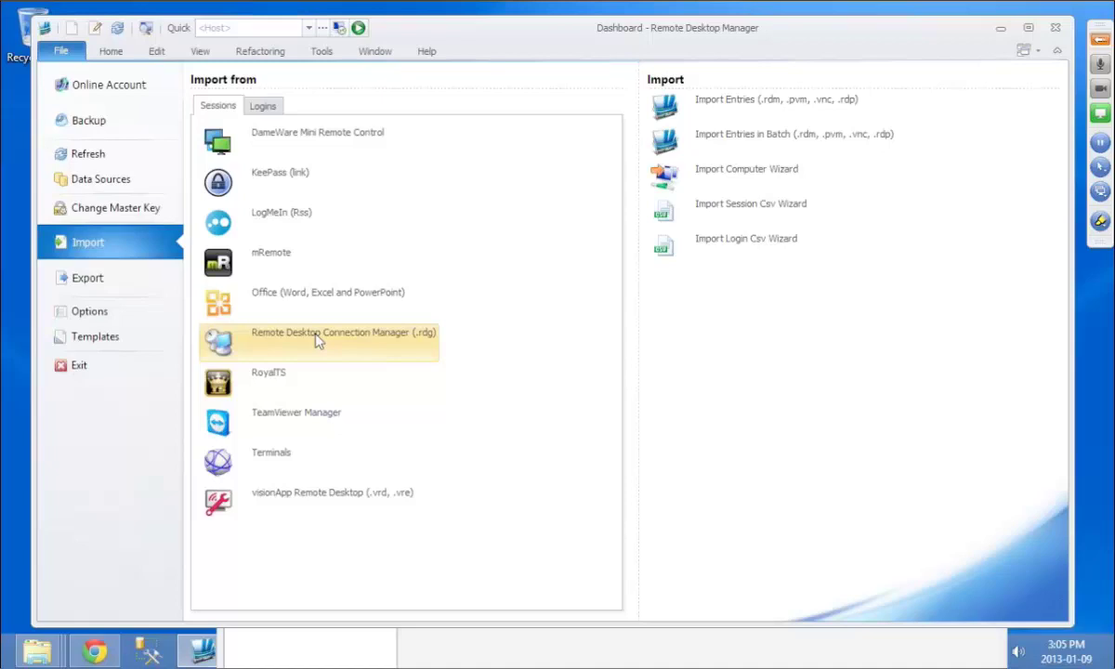
Step: Import all four sessions from data.rdg
{"action": "left_click", "coordinate": [237, 182]}
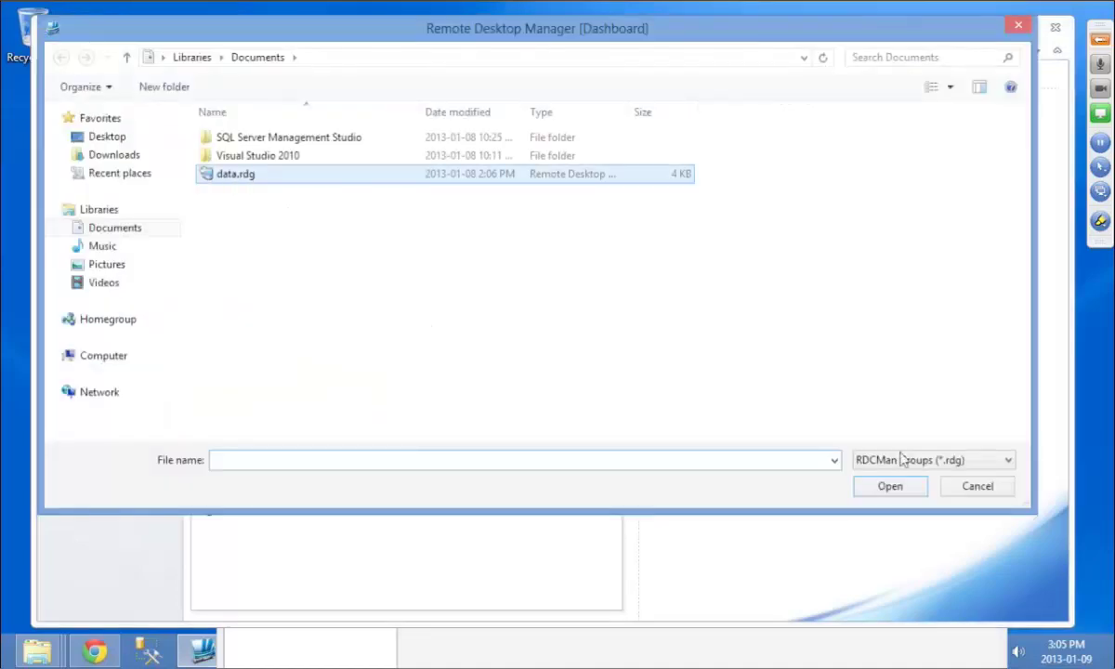
{"action": "key", "text": "Return"}
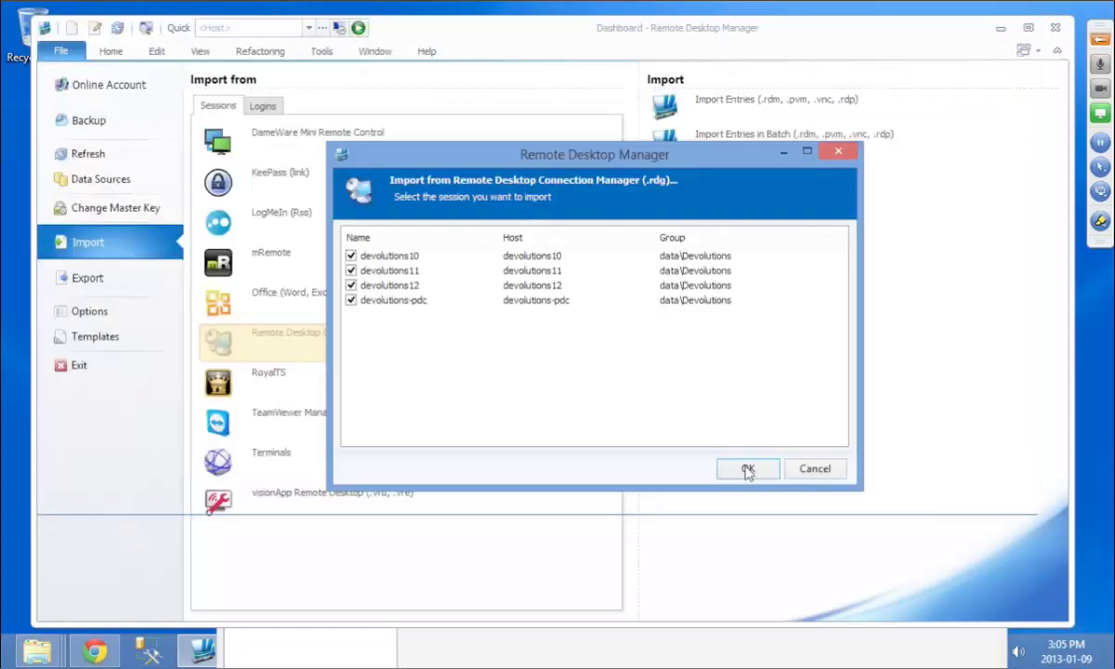
{"action": "left_click", "coordinate": [748, 469]}
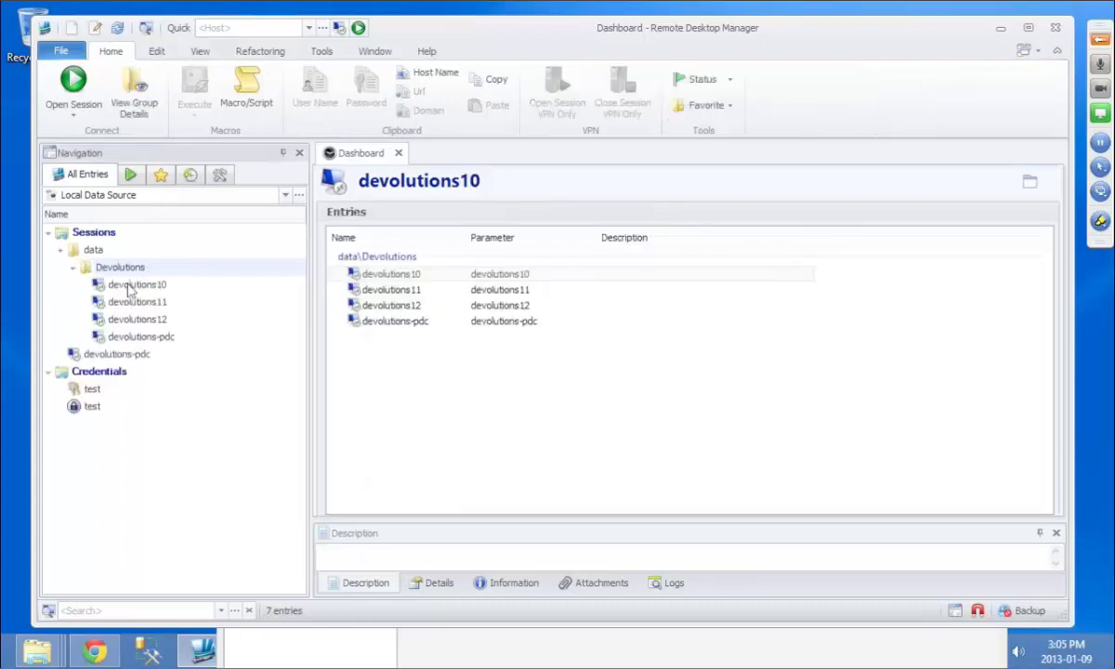
Step: Open the devolutions10 entry's settings and close them without changes
{"action": "right_click", "coordinate": [129, 288]}
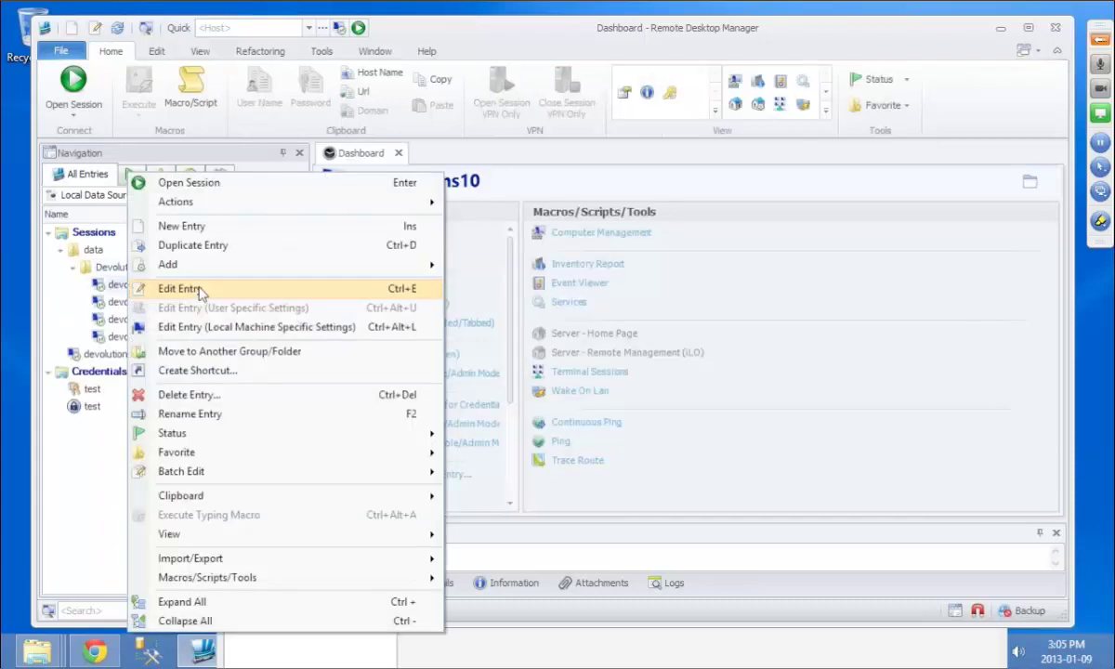
{"action": "left_click", "coordinate": [181, 288]}
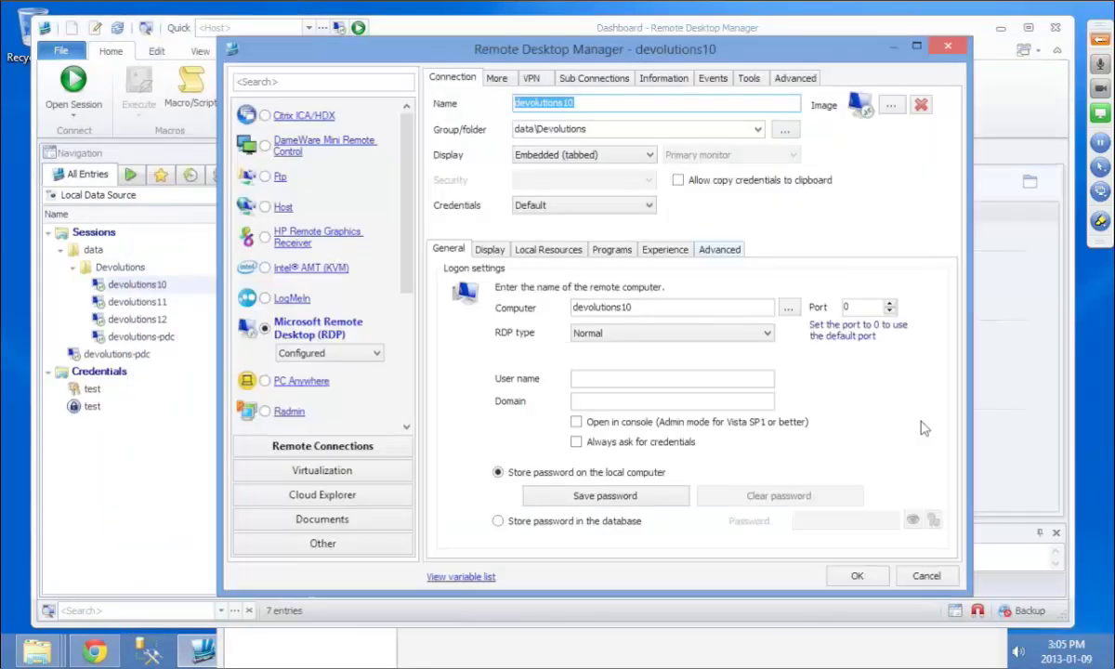
{"action": "left_click", "coordinate": [926, 576]}
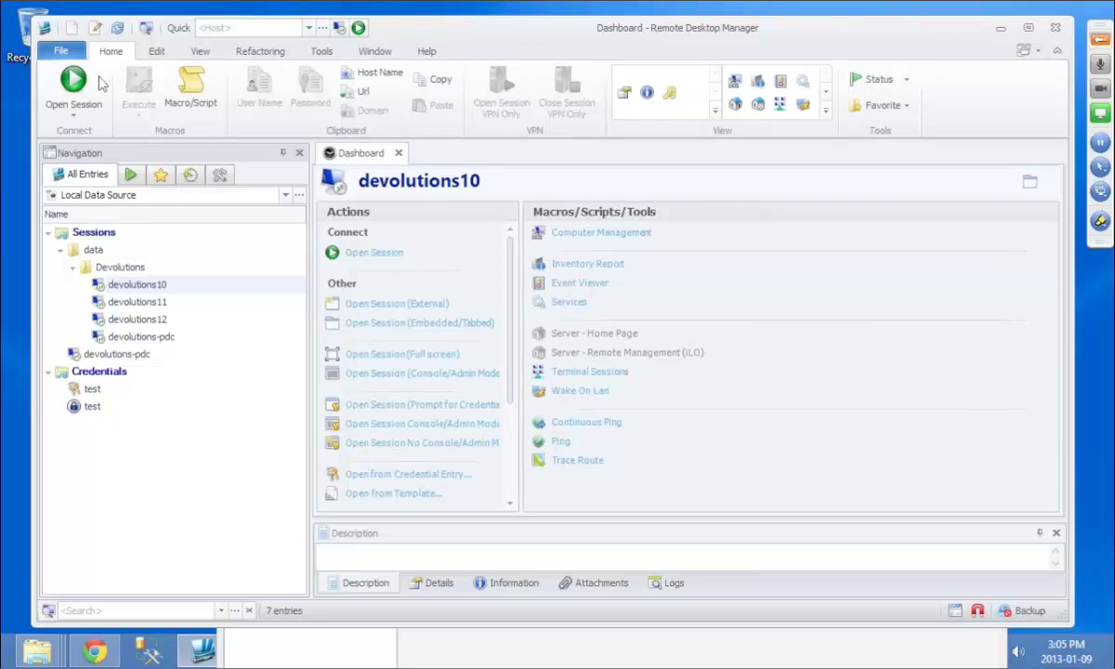
Step: Review the Logins import sources such as 1Password, KeePass, LastPass and RoboForm
{"action": "left_click", "coordinate": [61, 50]}
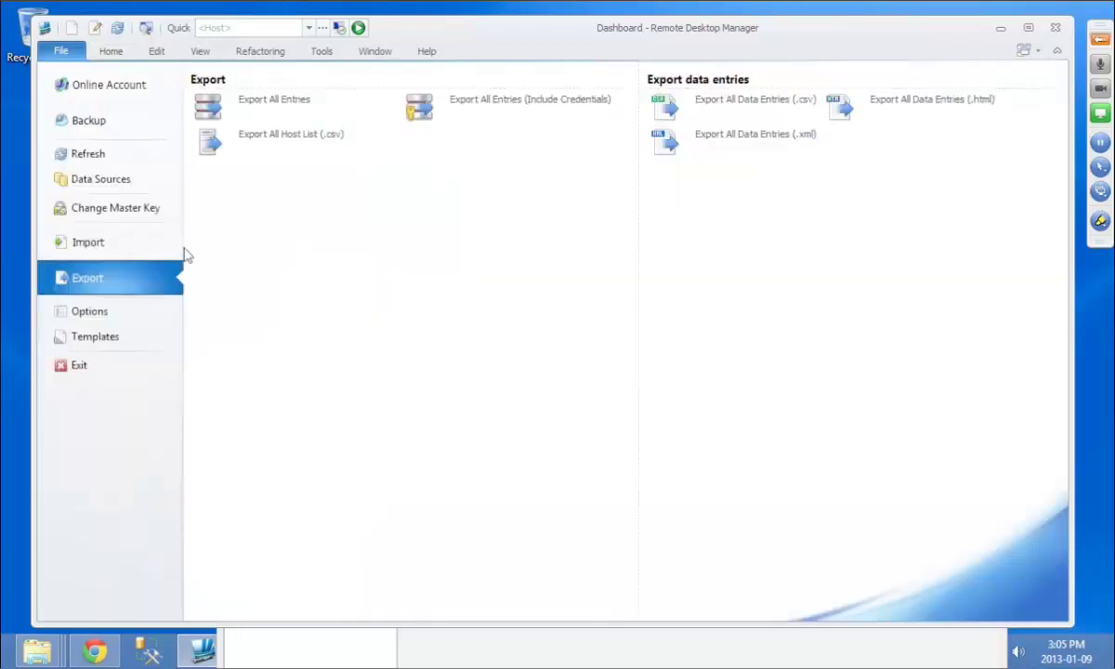
{"action": "left_click", "coordinate": [105, 245]}
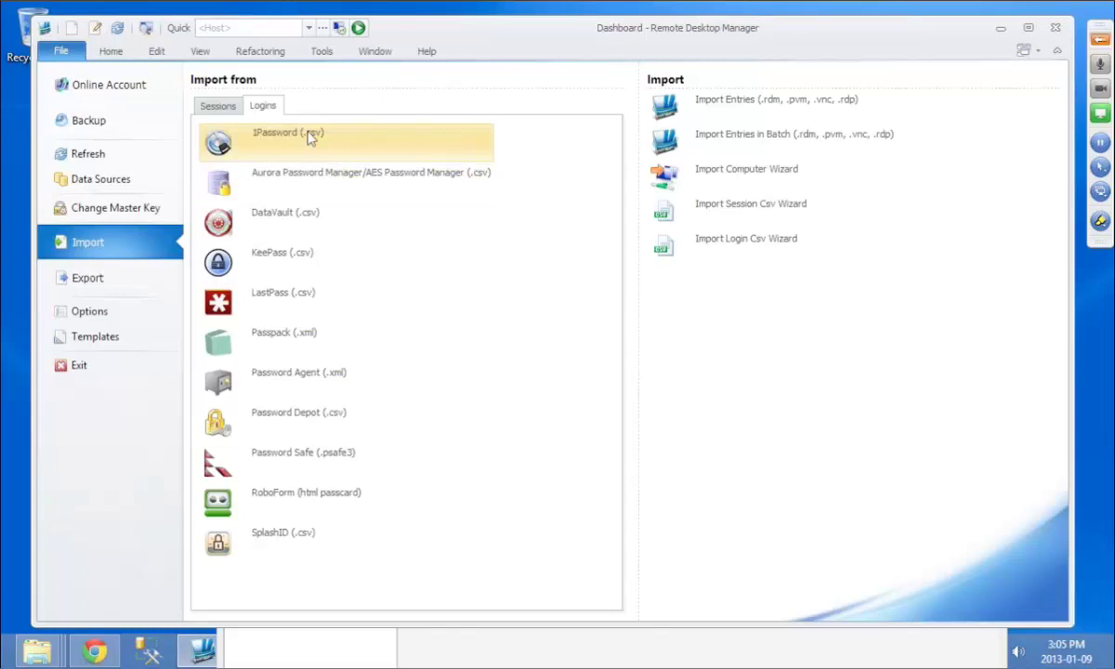
Step: Create a separate new entry of type Virtualization > XenServer Console
{"action": "left_click", "coordinate": [113, 52]}
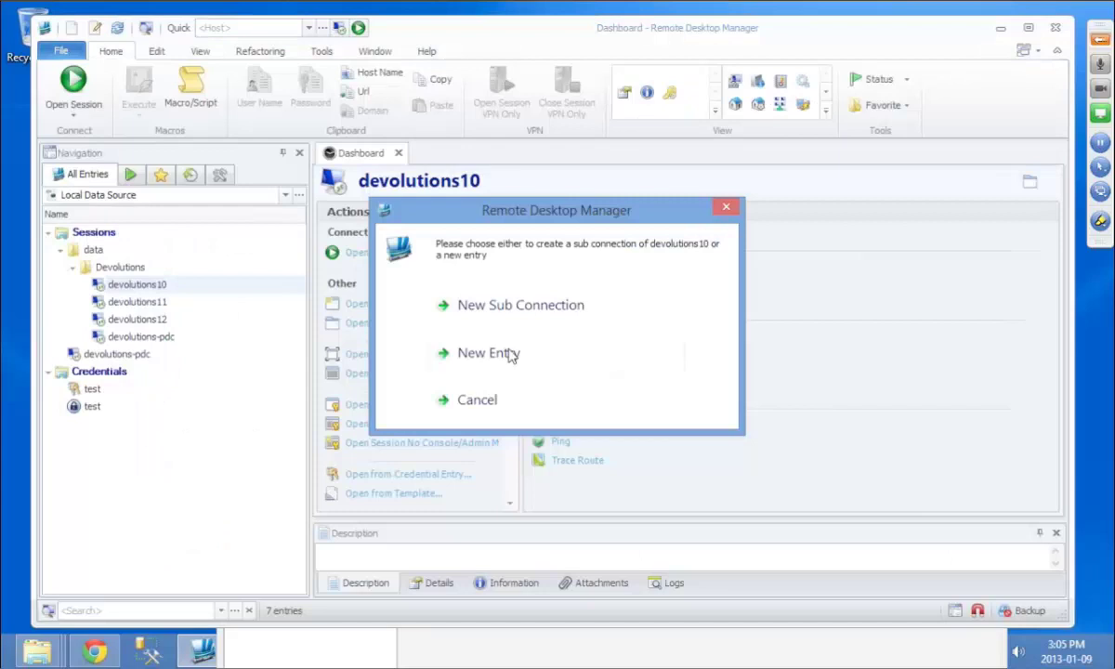
{"action": "left_click", "coordinate": [489, 353]}
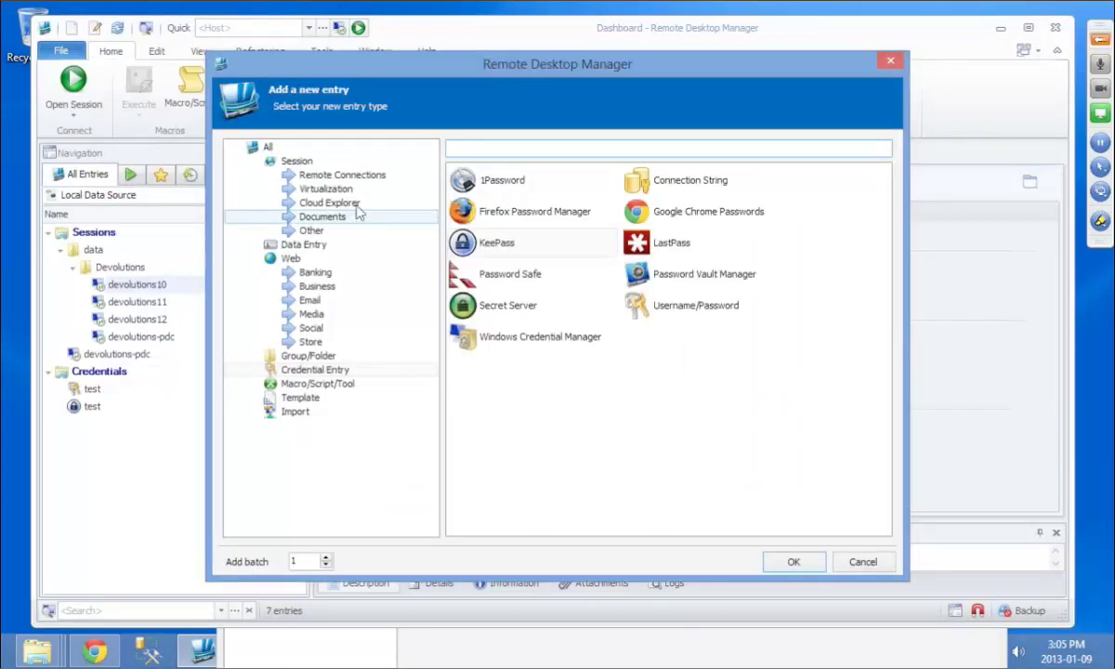
{"action": "left_click", "coordinate": [327, 189]}
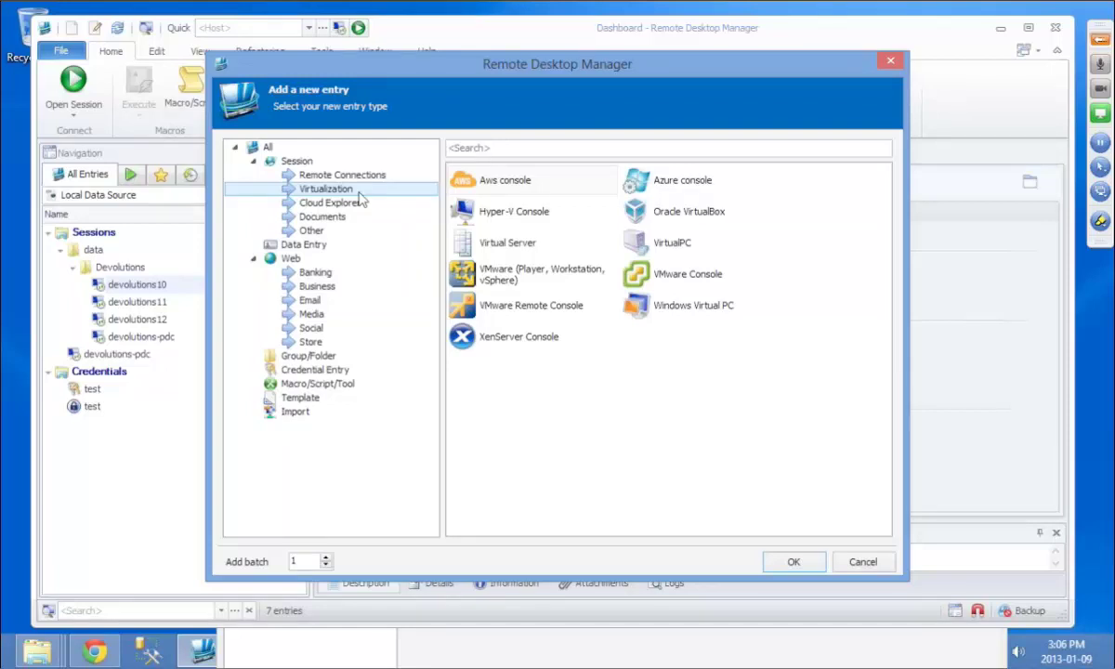
{"action": "left_click", "coordinate": [537, 344]}
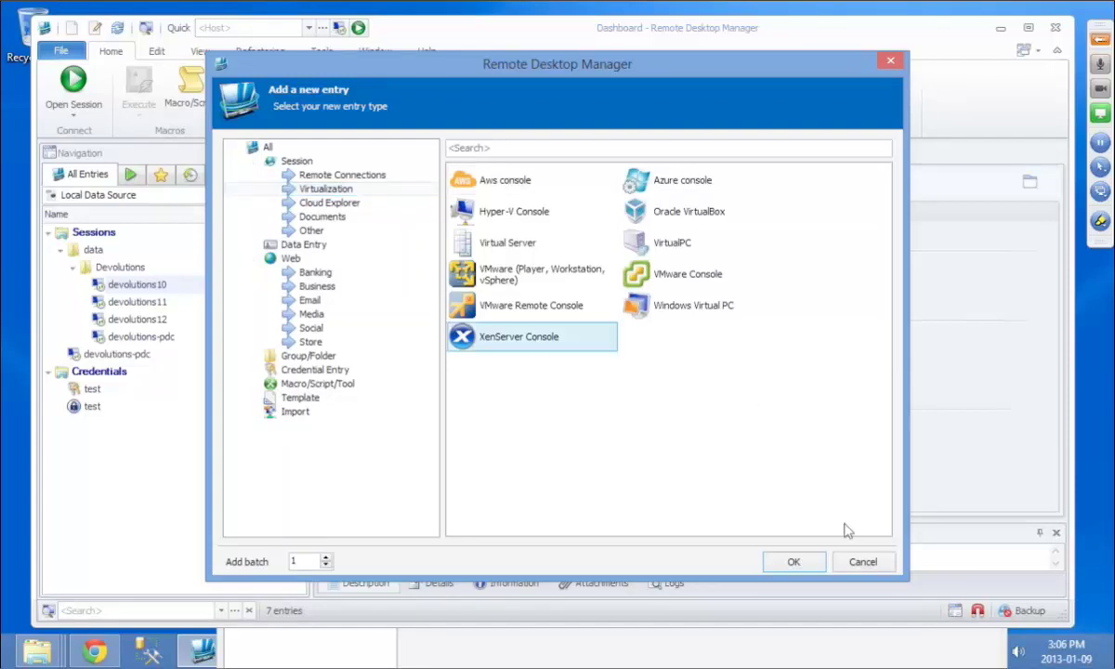
{"action": "left_click", "coordinate": [795, 562]}
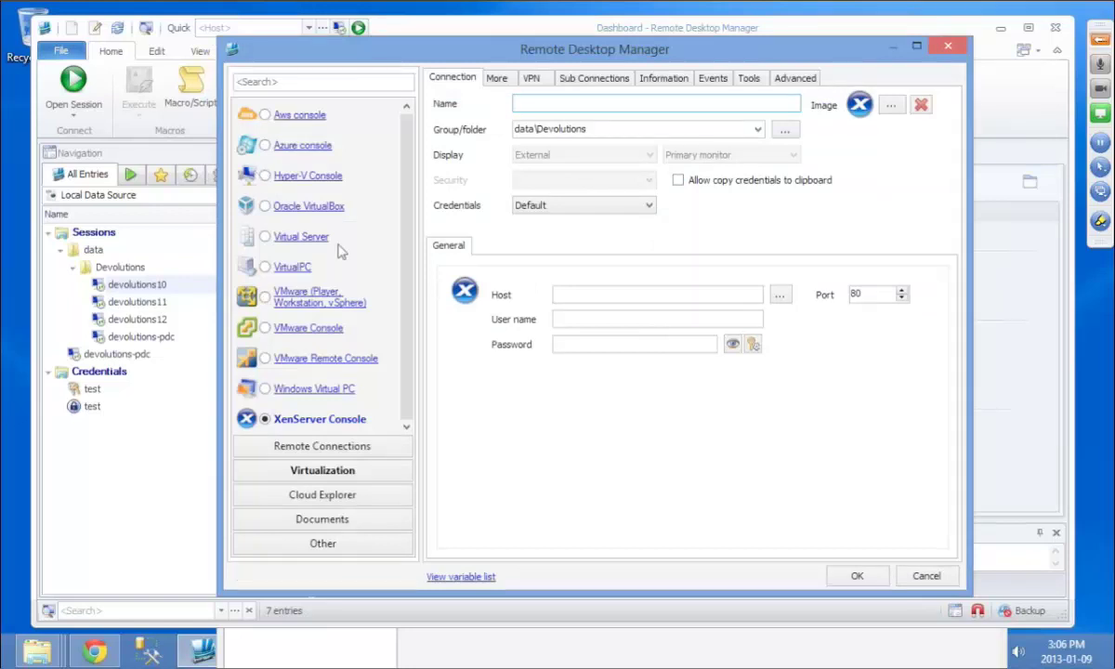
Step: Enter host 192.168.1.231, user name root and the account password
{"action": "left_click", "coordinate": [587, 294]}
{"action": "type", "text": "192"}
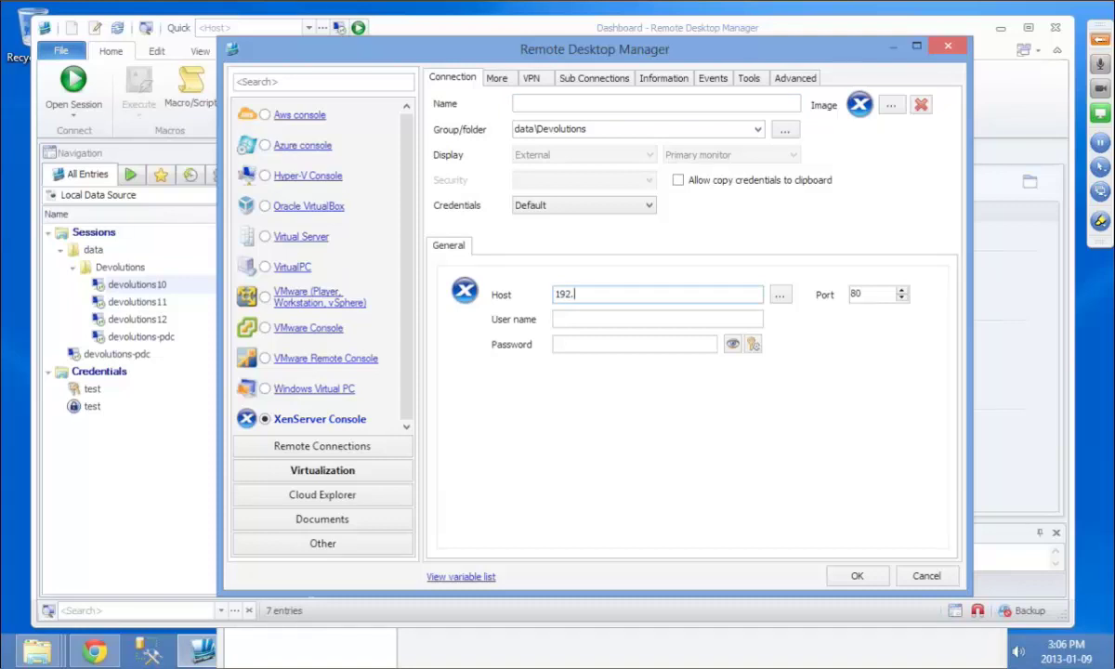
{"action": "type", "text": ".168.1.231"}
{"action": "left_click", "coordinate": [580, 320]}
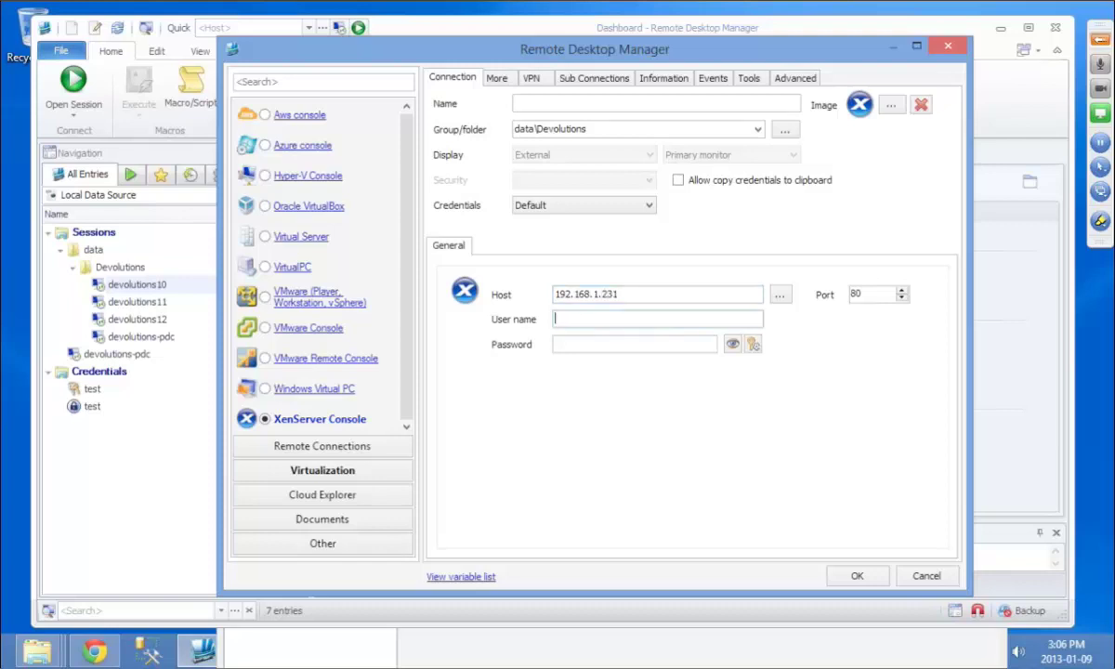
{"action": "type", "text": "root"}
{"action": "key", "text": "Tab"}
{"action": "type", "text": "*********"}
Step: Save the XenServer entry, open the 192.168.1.231 session, select NetScaler Virtual Appliance, and start a new entry
{"action": "left_click", "coordinate": [858, 576]}
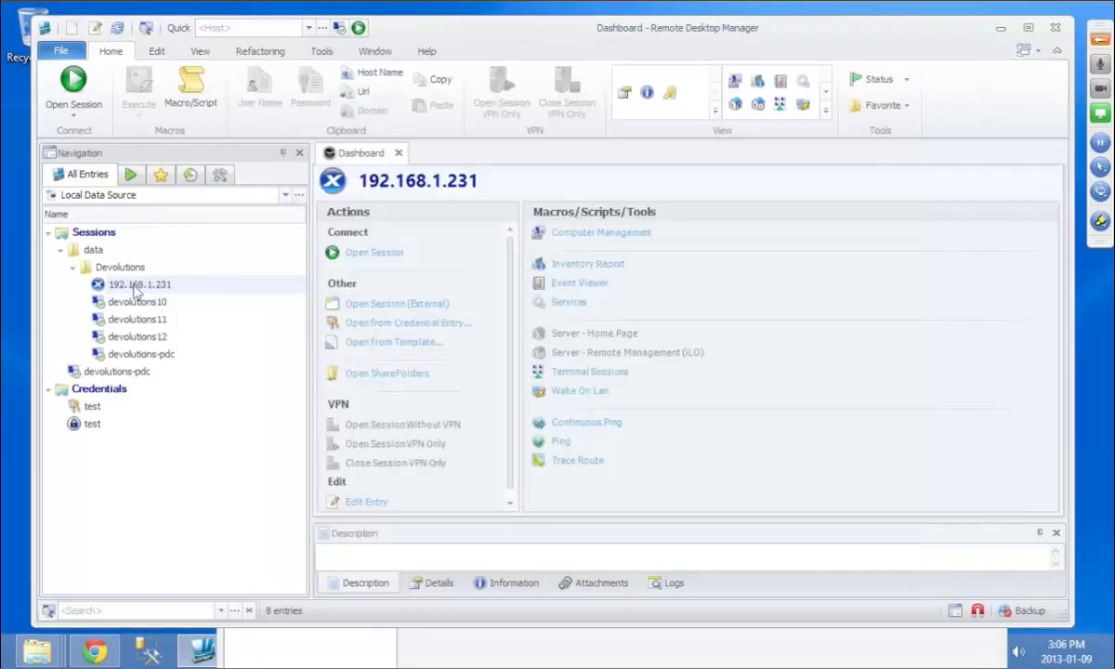
{"action": "double_click", "coordinate": [135, 288]}
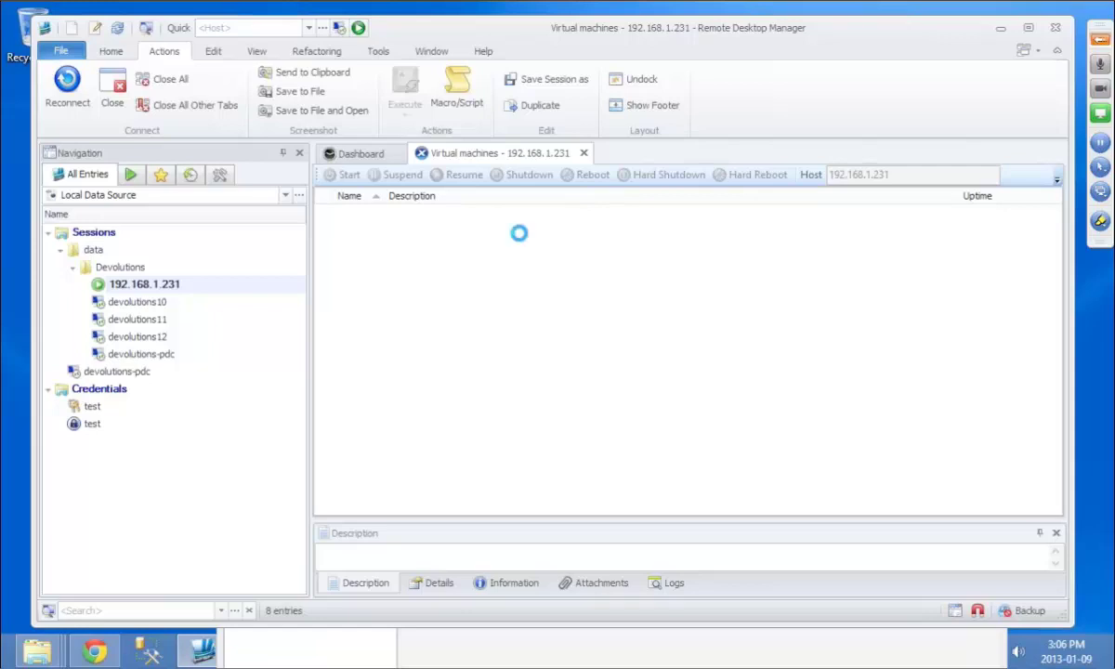
{"action": "left_click", "coordinate": [507, 231]}
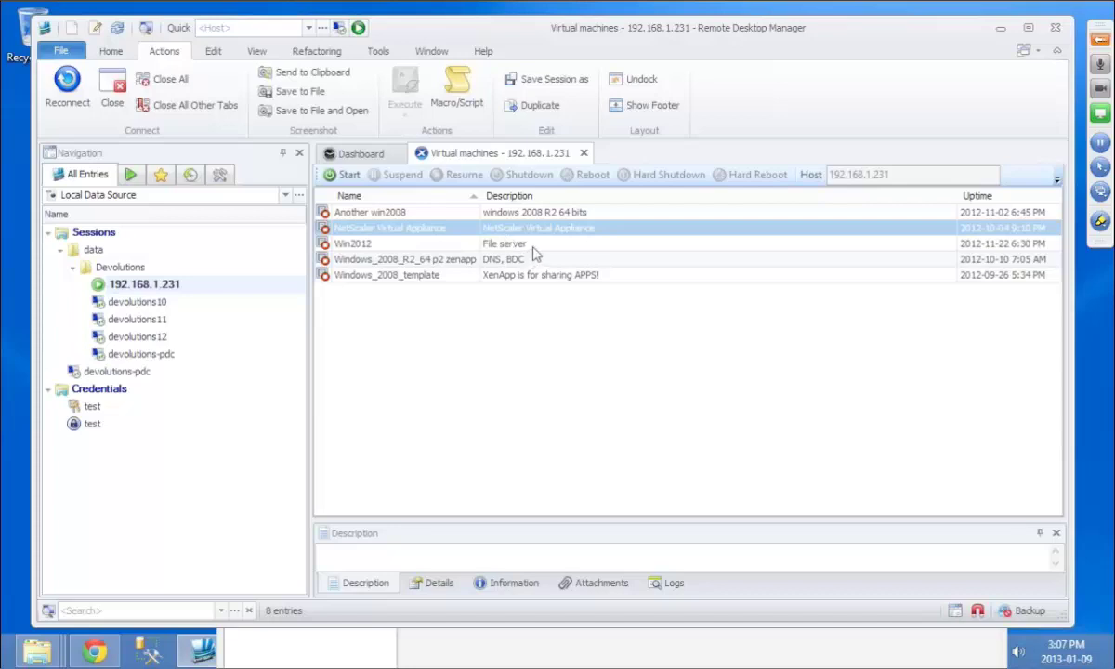
{"action": "left_click", "coordinate": [96, 29]}
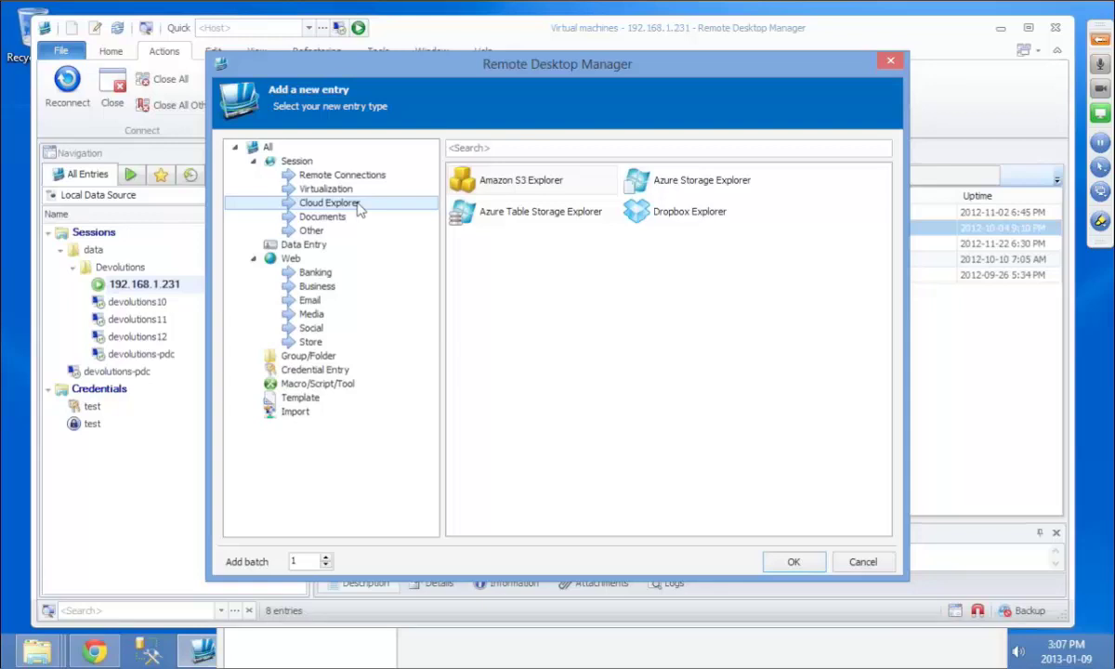
Step: Create a new FTP entry and set its connection mode to Built-in FTP
{"action": "left_click", "coordinate": [339, 175]}
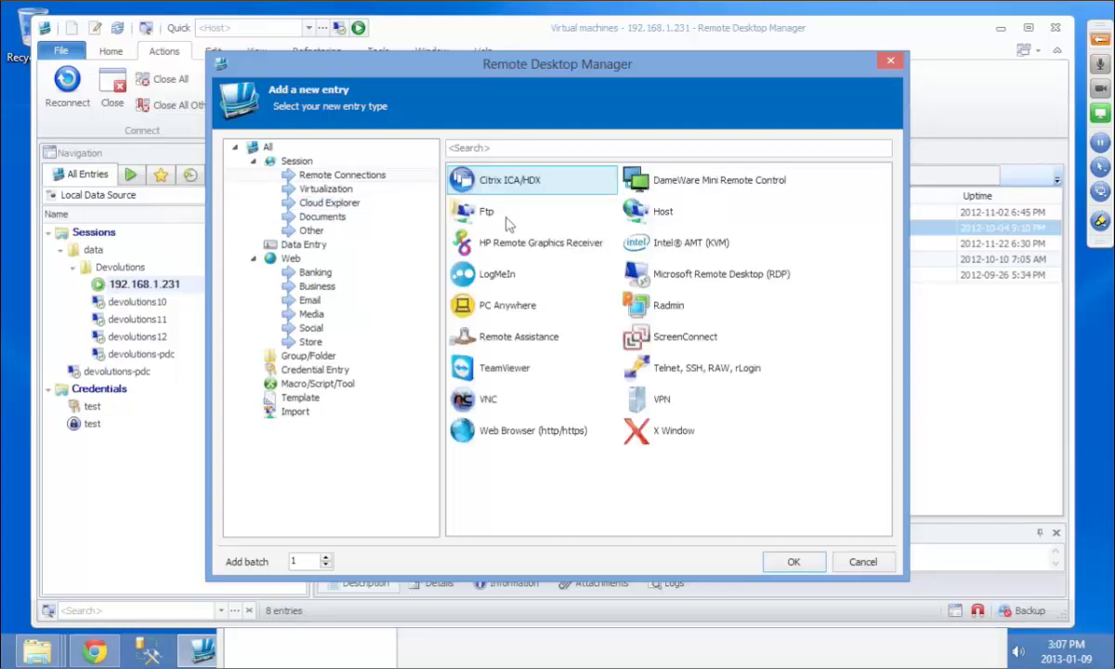
{"action": "double_click", "coordinate": [509, 223]}
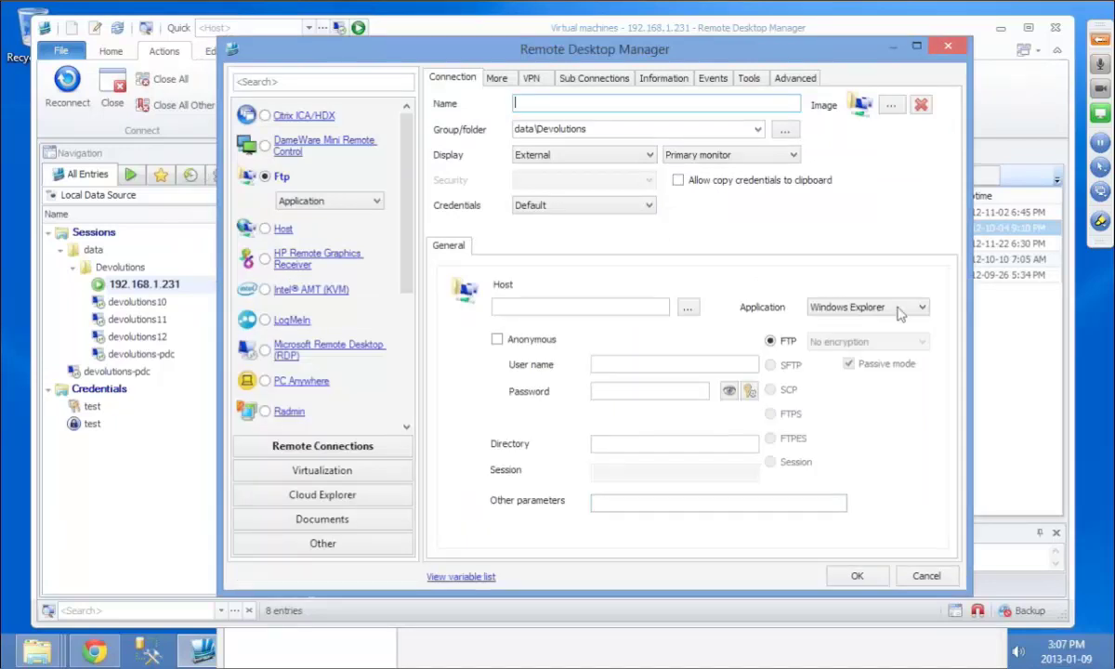
{"action": "left_click", "coordinate": [901, 312]}
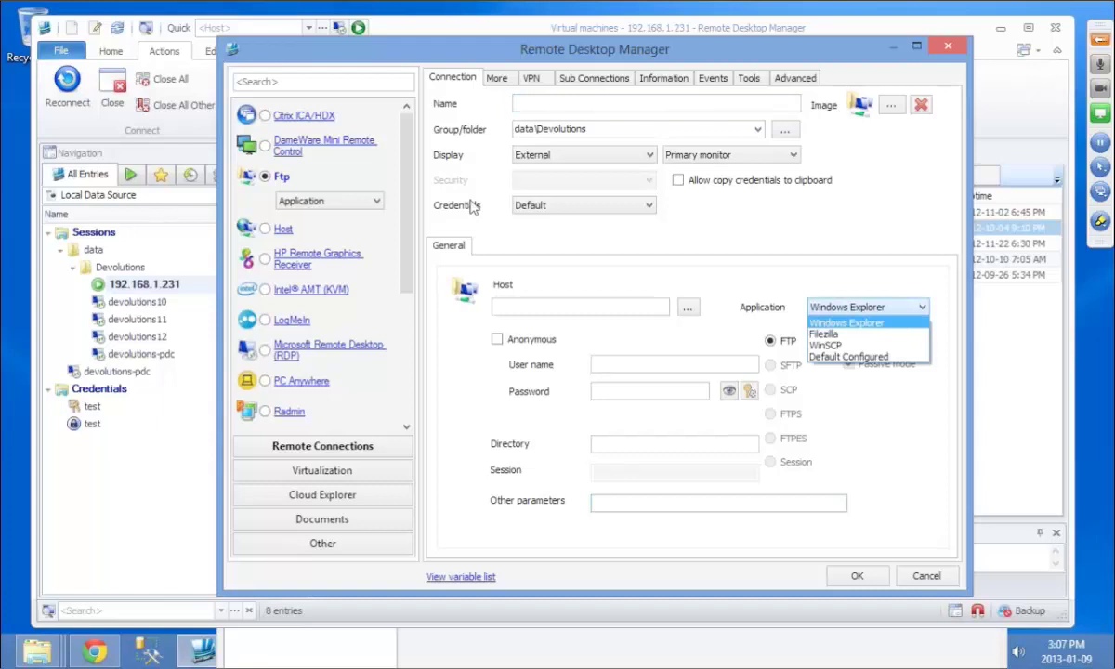
{"action": "left_click", "coordinate": [334, 199]}
{"action": "left_click", "coordinate": [335, 200]}
{"action": "left_click", "coordinate": [337, 229]}
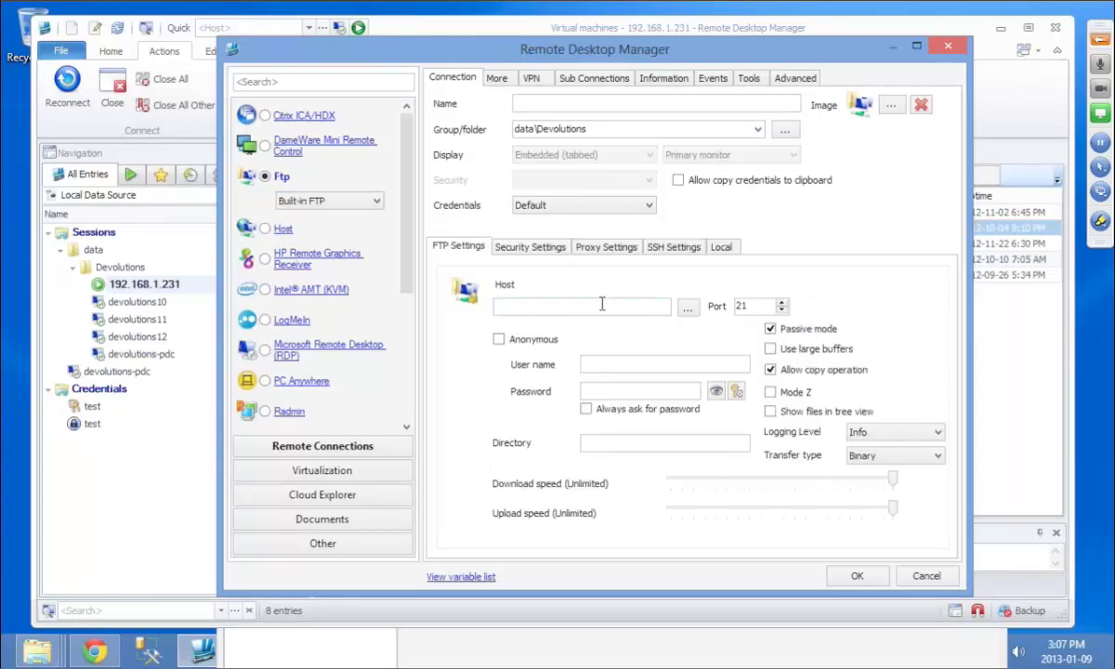
Step: Enter host ftp://devolutions.net, user name devolutions and the pasted password, then save the entry
{"action": "left_click", "coordinate": [602, 304]}
{"action": "type", "text": "ftp://devolutions."}
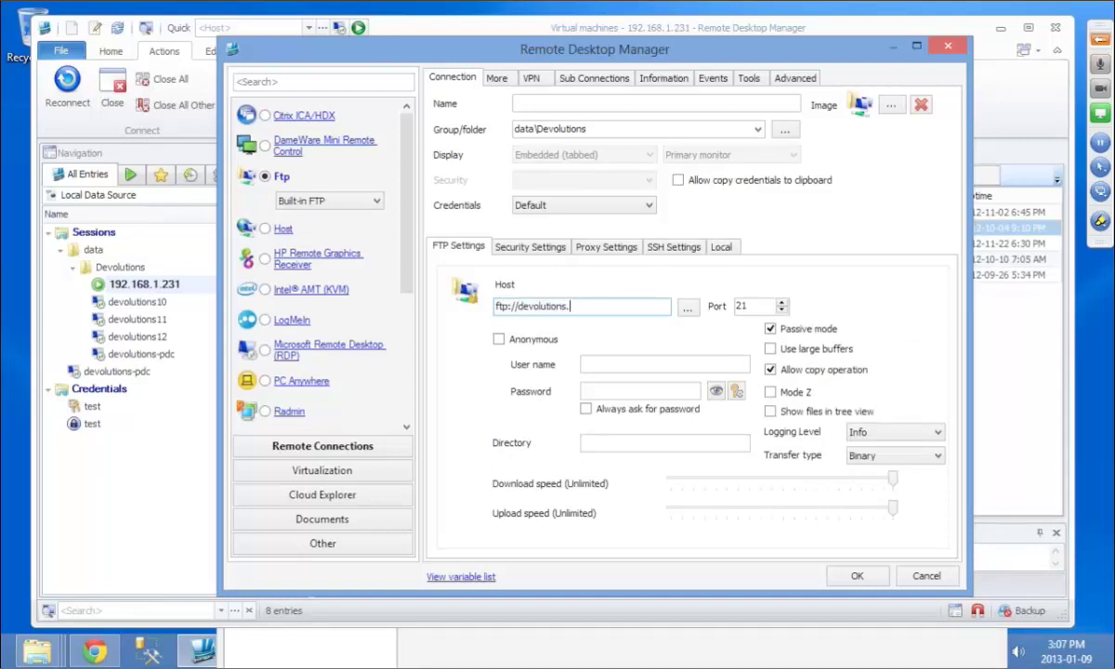
{"action": "type", "text": "net"}
{"action": "left_click", "coordinate": [640, 364]}
{"action": "type", "text": "devolutions"}
{"action": "left_click", "coordinate": [604, 389]}
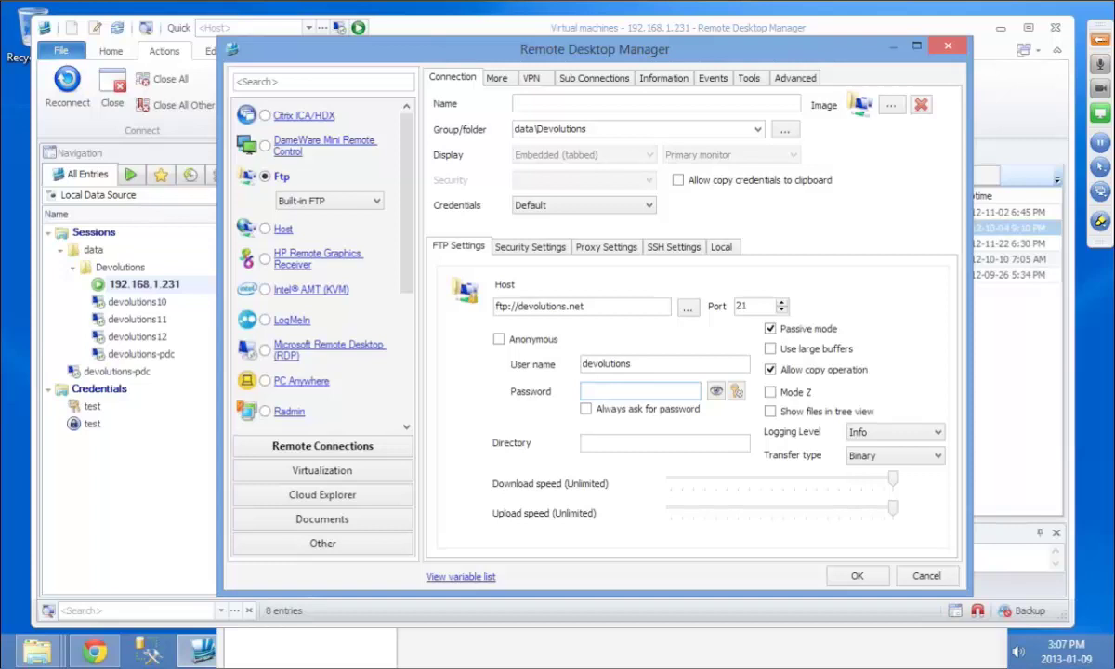
{"action": "key", "text": "ctrl+v"}
{"action": "left_click", "coordinate": [859, 577]}
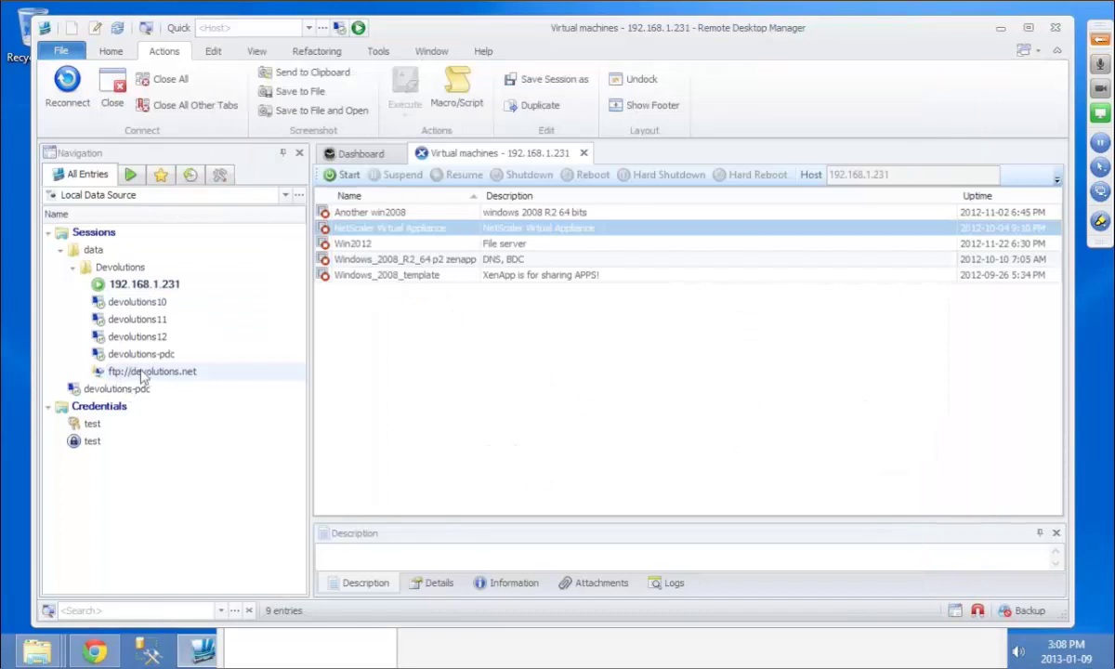
{"action": "left_click", "coordinate": [139, 371]}
{"action": "double_click", "coordinate": [140, 371]}
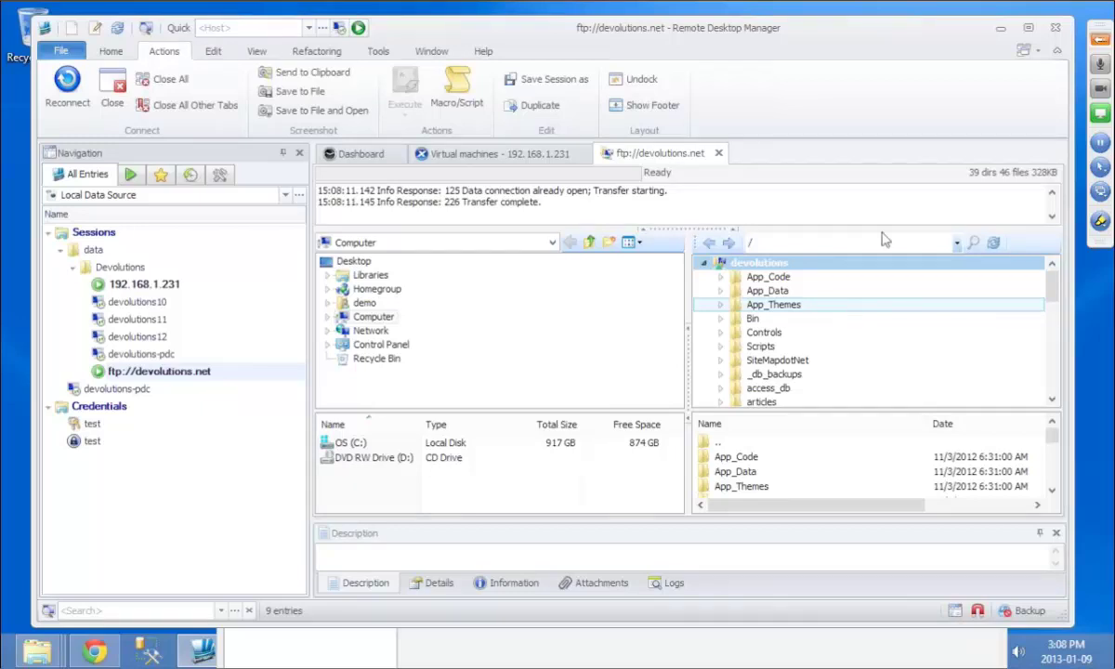
{"action": "left_click", "coordinate": [719, 153]}
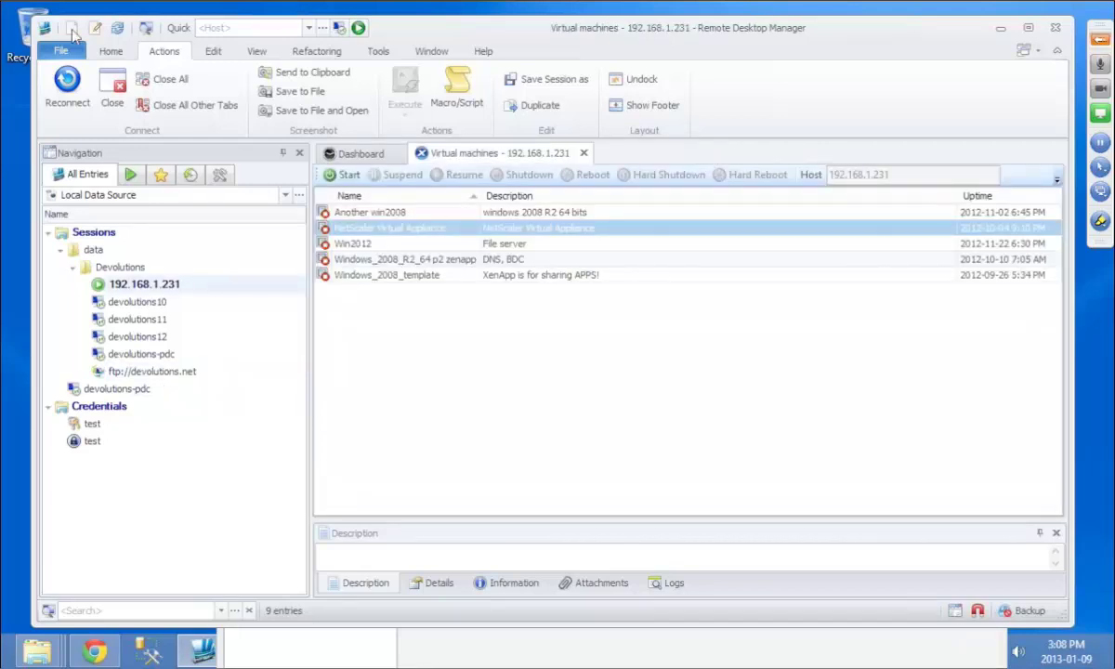
Step: Create a new Telnet, SSH, RAW, rLogin entry set to SSH Shell
{"action": "left_click", "coordinate": [72, 29]}
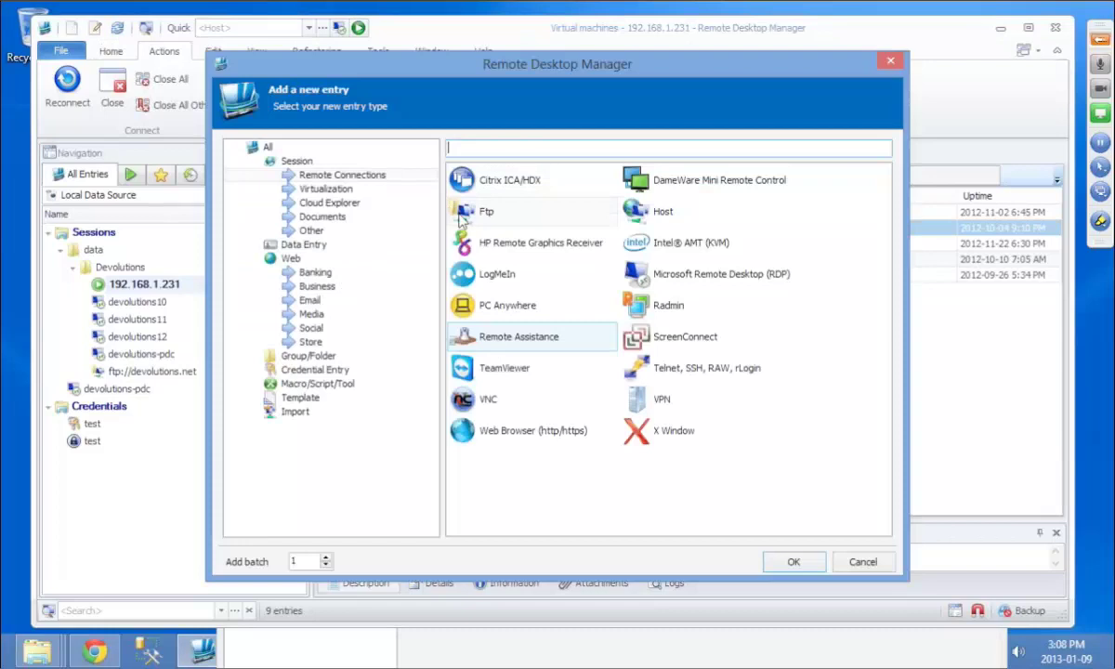
{"action": "type", "text": "telnet"}
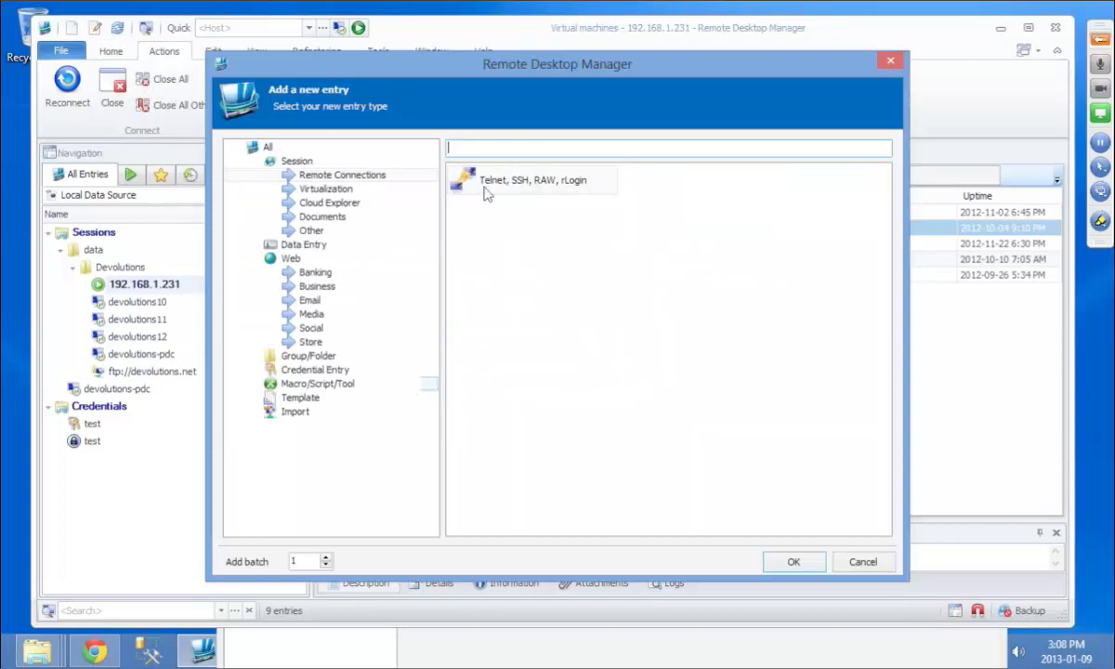
{"action": "double_click", "coordinate": [464, 176]}
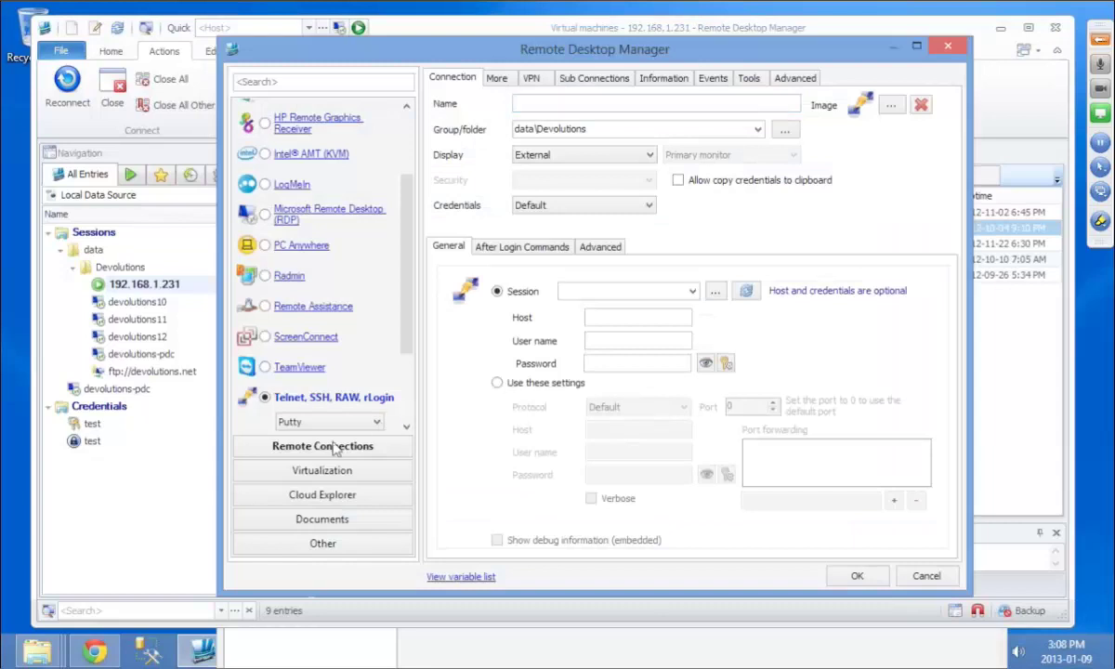
{"action": "left_click", "coordinate": [325, 422]}
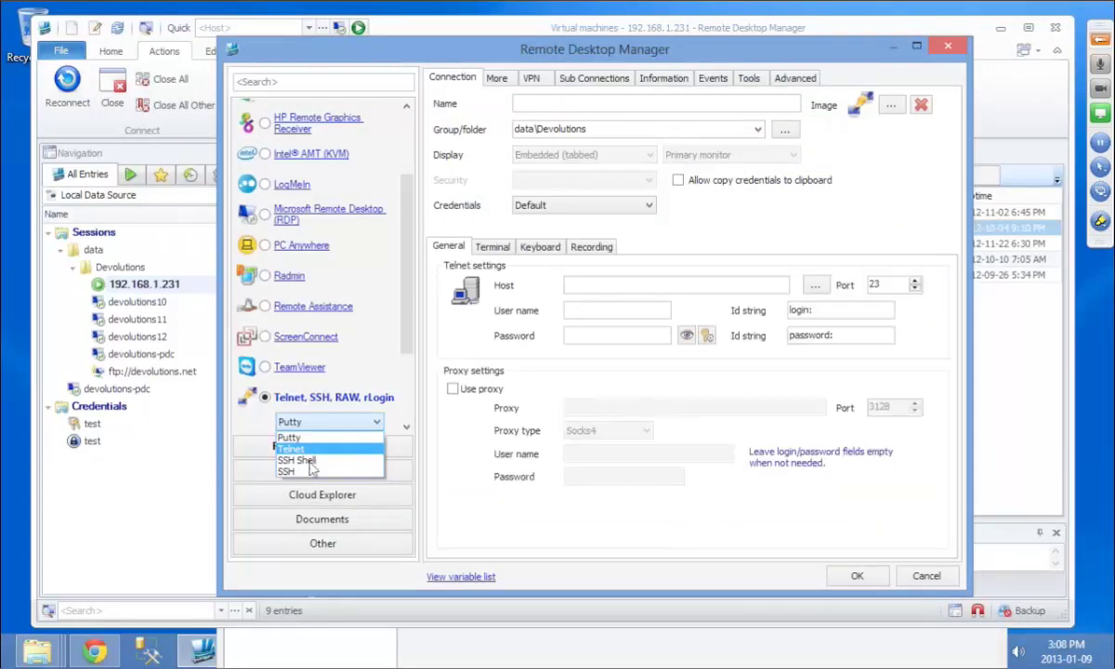
{"action": "left_click", "coordinate": [310, 462]}
Step: Enter host v-devolutions1 with the SSH user name and password, then save the entry
{"action": "left_click", "coordinate": [615, 290]}
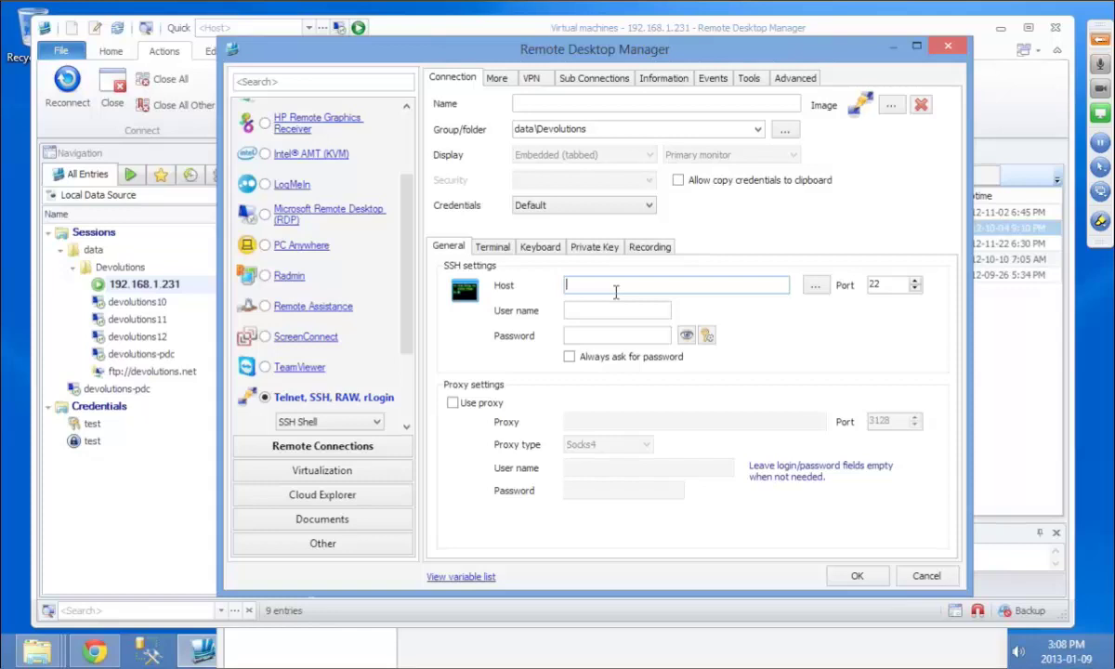
{"action": "type", "text": "v-devolutions1"}
{"action": "key", "text": "Tab"}
{"action": "key", "text": "Tab"}
{"action": "type", "text": "•"}
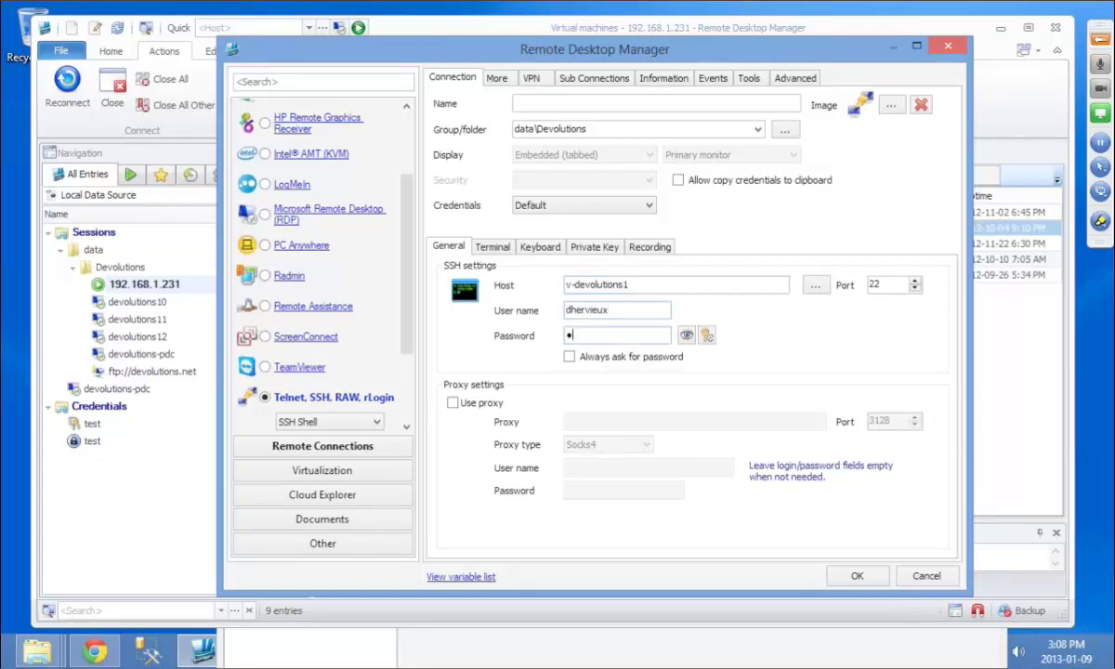
{"action": "type", "text": "•••••"}
{"action": "left_click", "coordinate": [859, 576]}
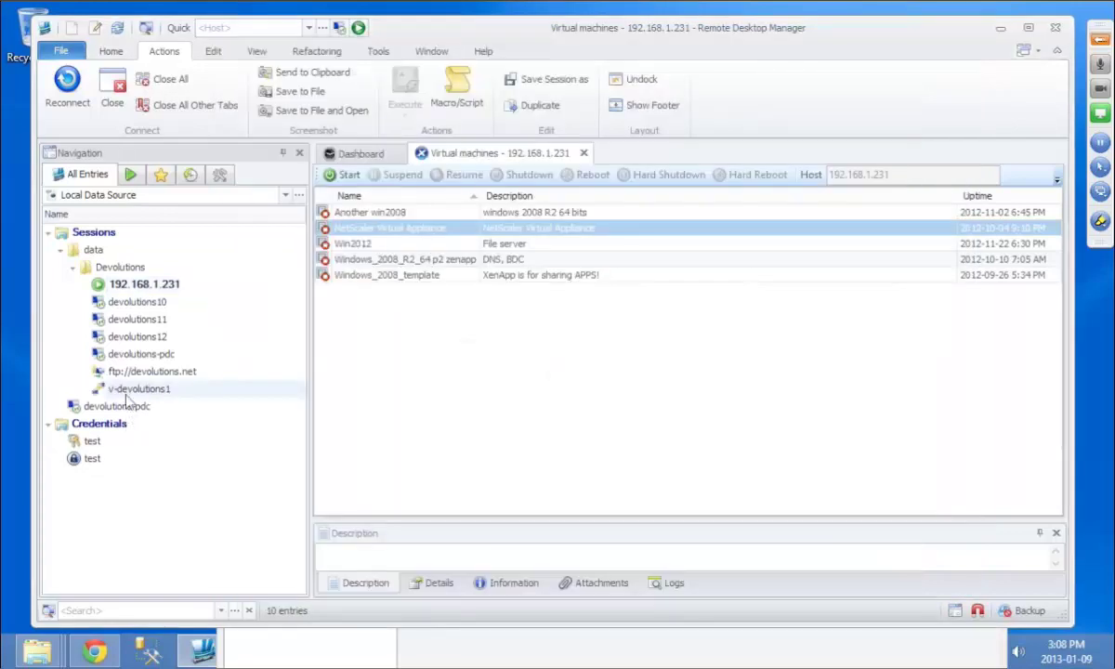
Step: Open the SSH session to v-devolutions1, then open File > Data Sources
{"action": "double_click", "coordinate": [128, 392]}
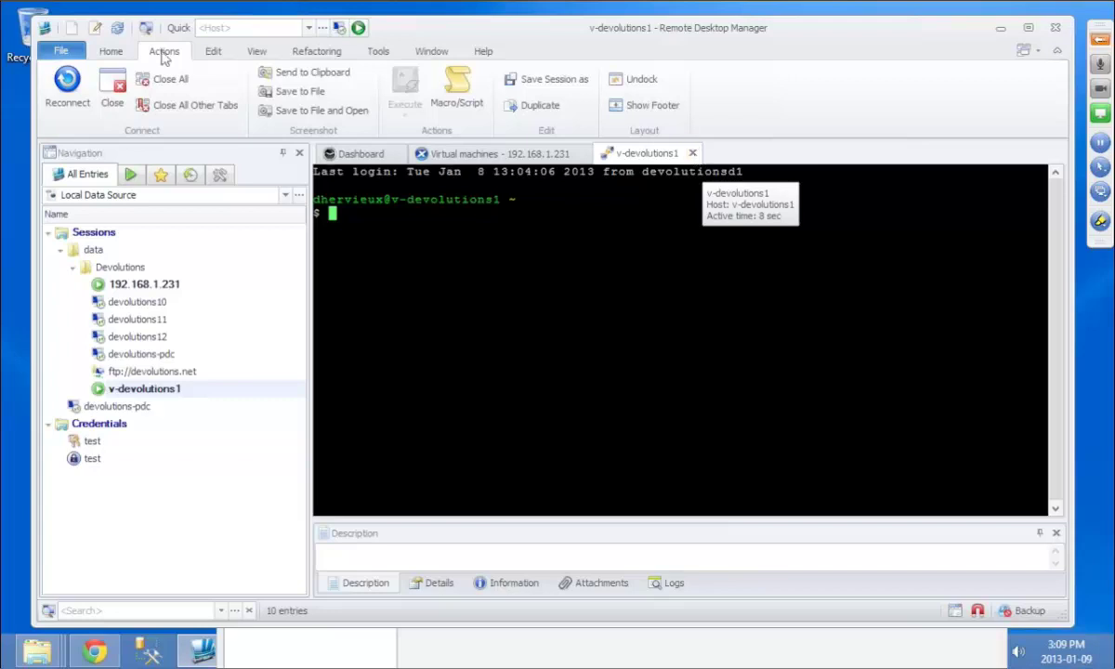
{"action": "key", "text": "alt+f"}
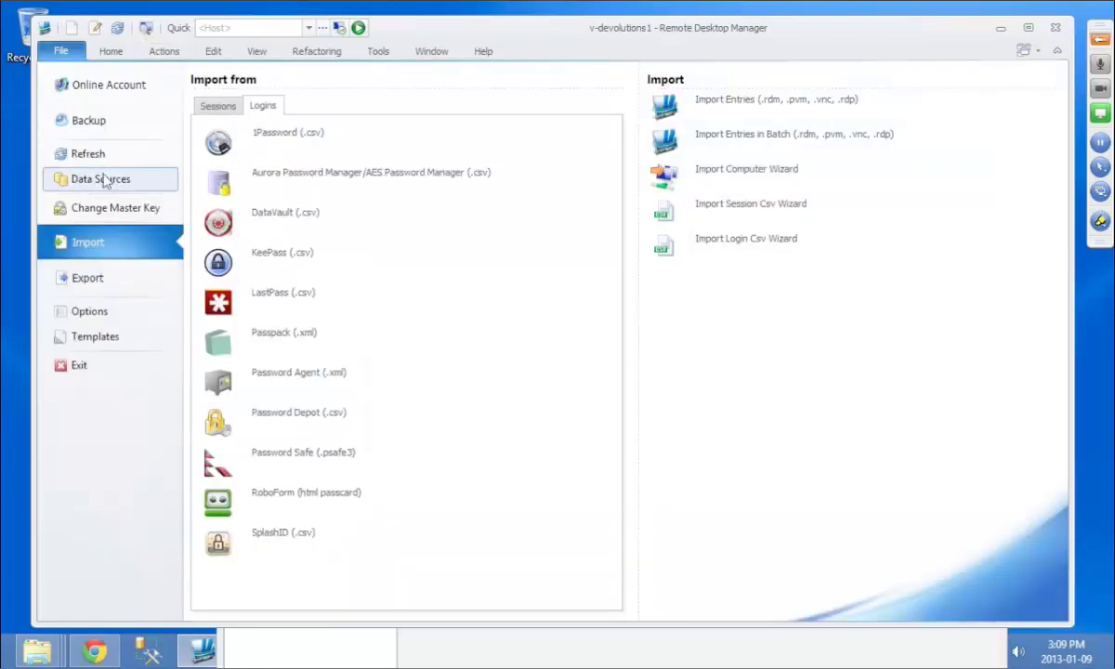
{"action": "left_click", "coordinate": [103, 180]}
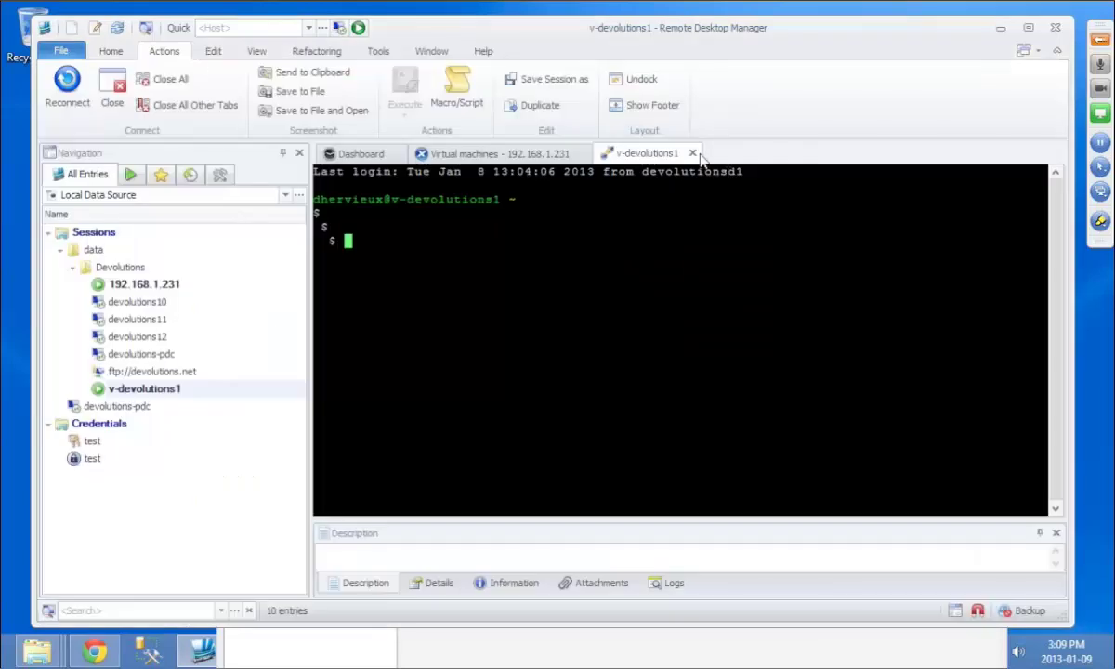
Step: Close the v-devolutions1 terminal session and switch to the Tools ribbon
{"action": "left_click", "coordinate": [693, 153]}
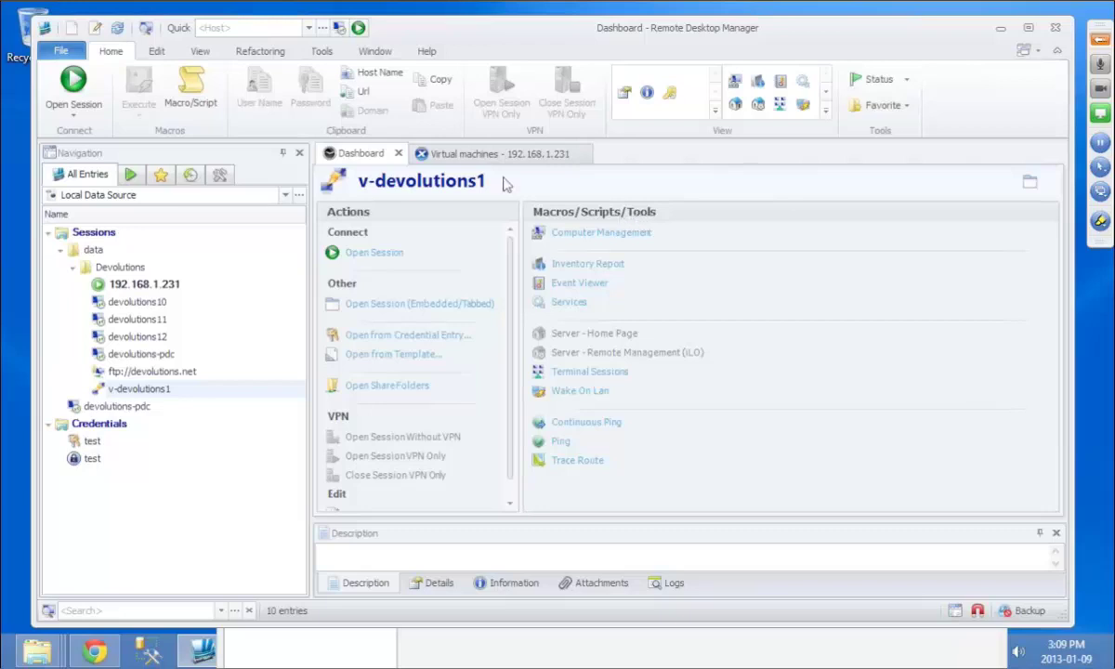
{"action": "left_click", "coordinate": [322, 52]}
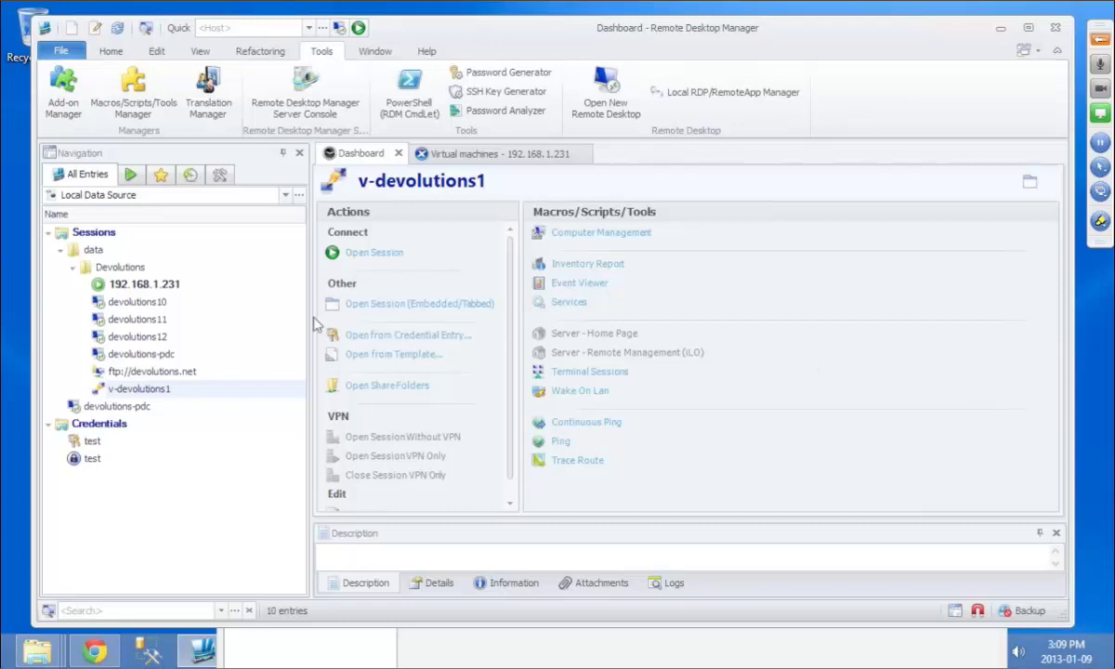
Step: Open the Add-on Manager's Session add-ons and browse from ISL Light Desk to Winbox for Mikrotik
{"action": "left_click", "coordinate": [65, 109]}
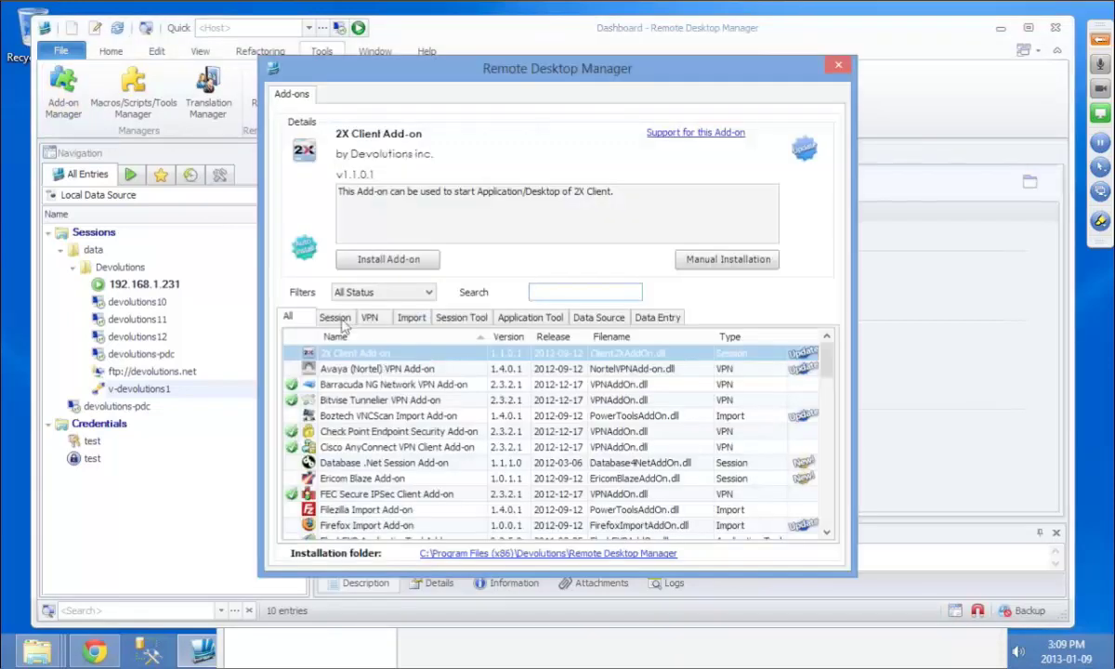
{"action": "left_click", "coordinate": [335, 317]}
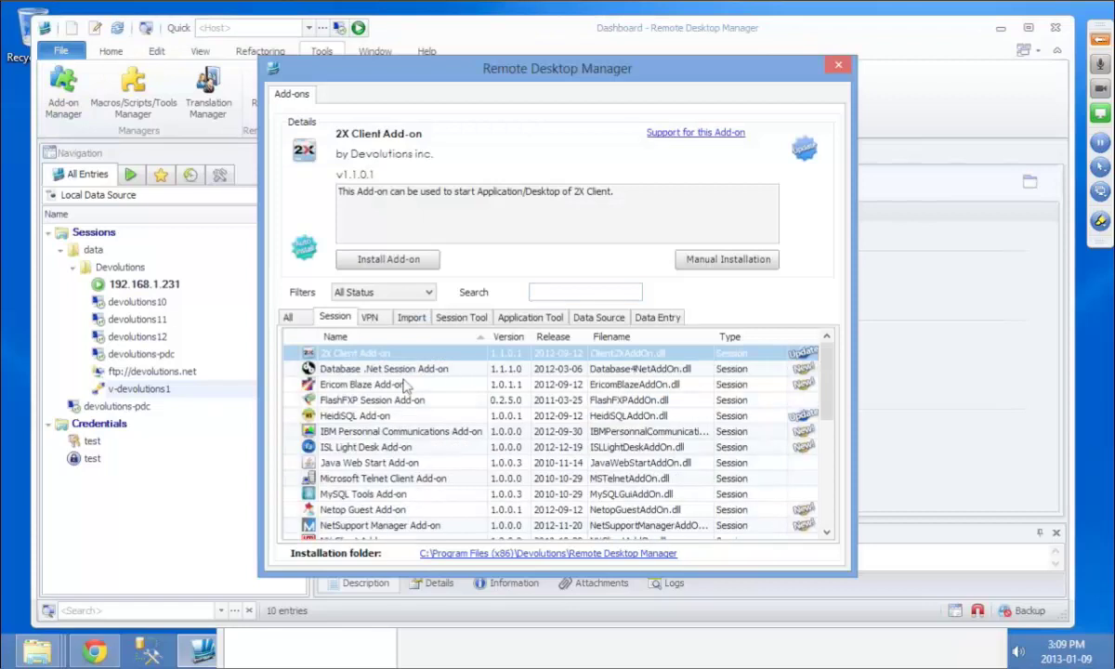
{"action": "left_click", "coordinate": [388, 450]}
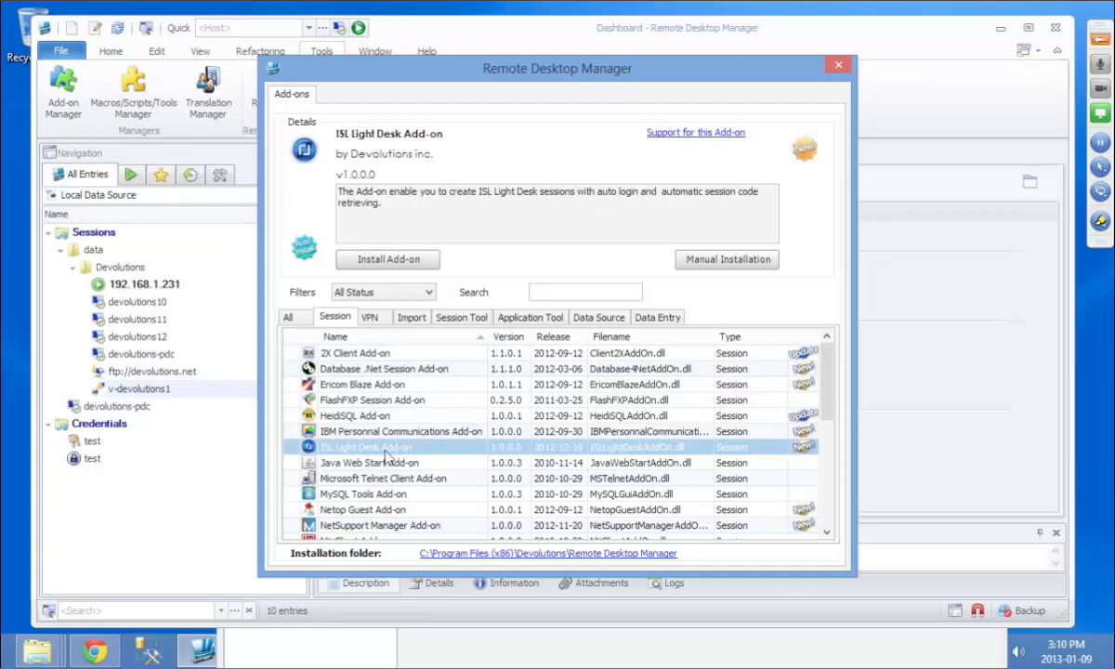
{"action": "key", "text": "s"}
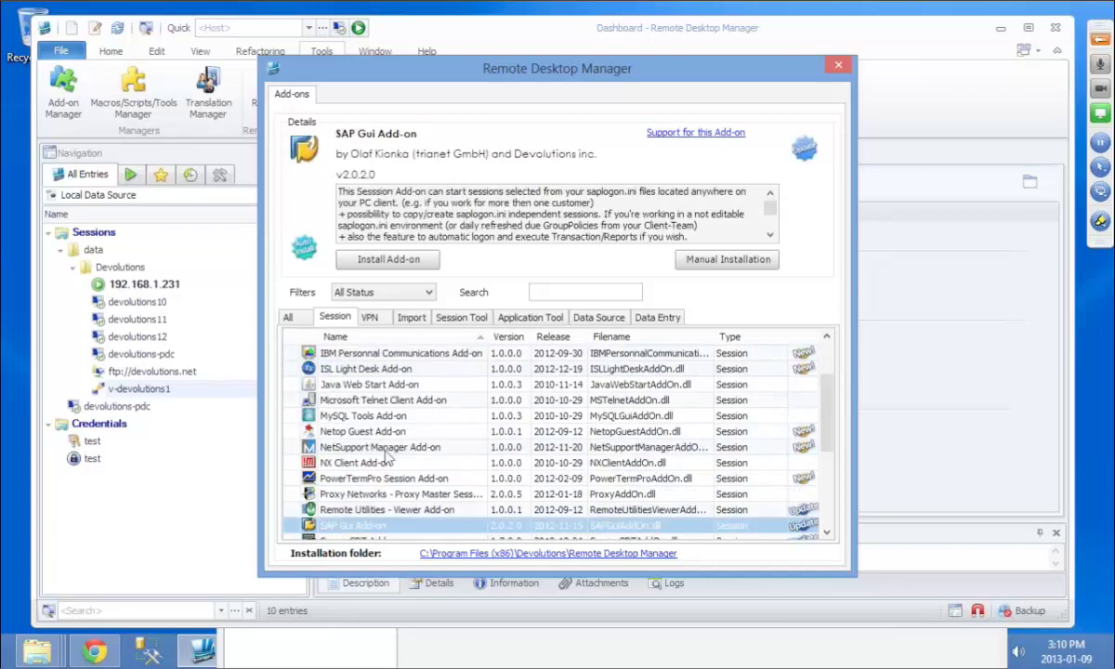
{"action": "key", "text": "m"}
{"action": "key", "text": "t"}
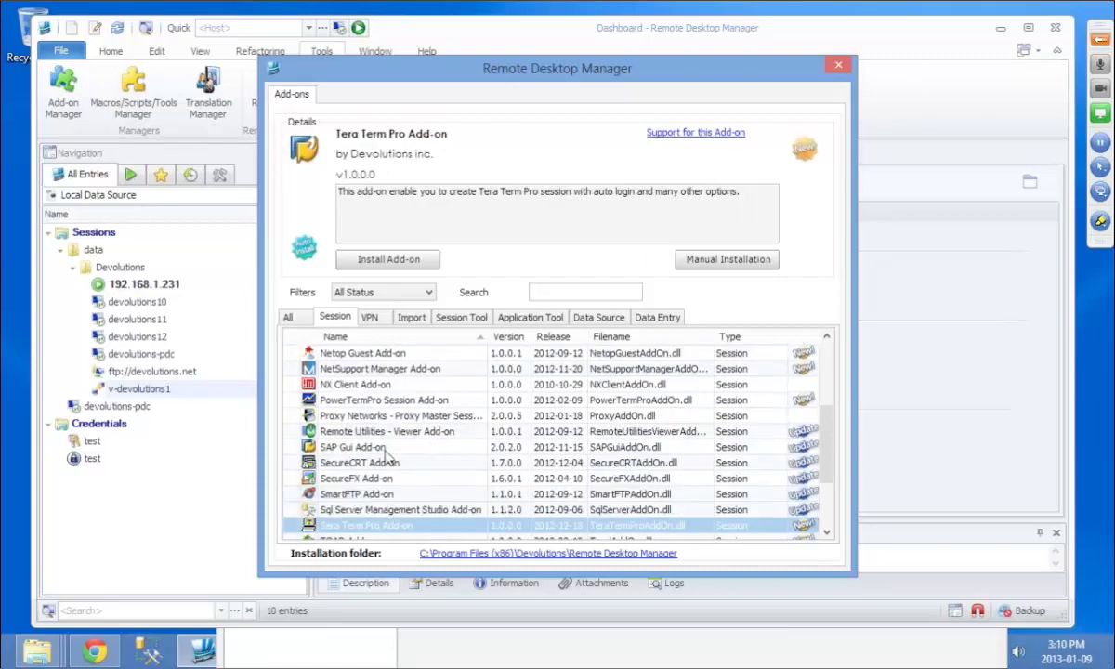
{"action": "key", "text": "Up"}
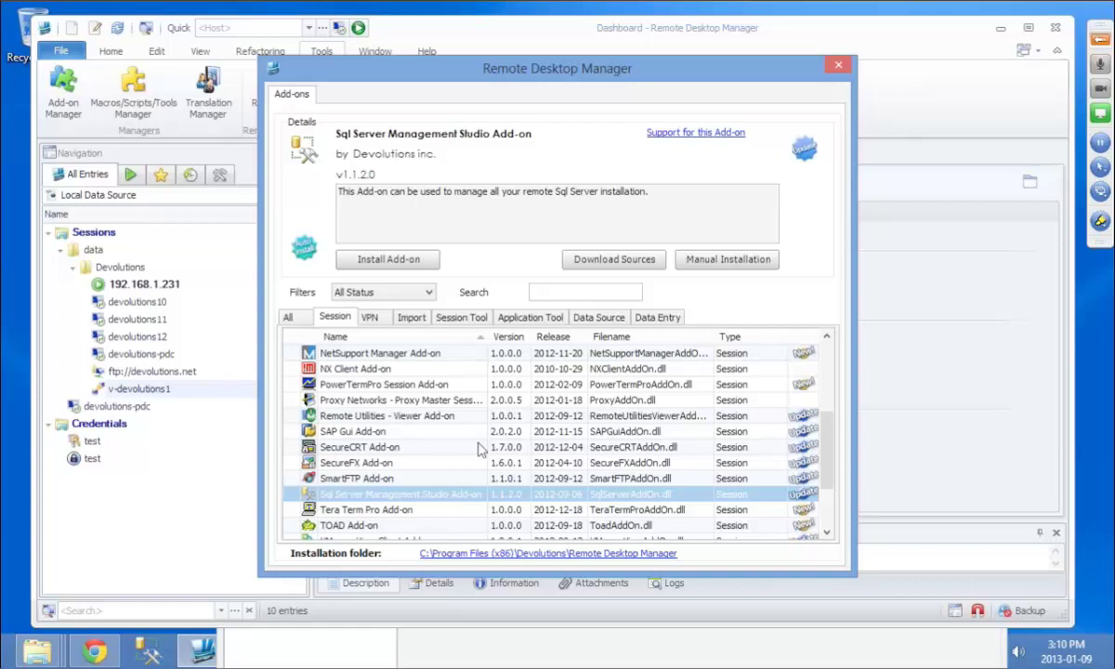
{"action": "key", "text": "Down"}
{"action": "key", "text": "Down"}
{"action": "key", "text": "Down"}
{"action": "key", "text": "Down"}
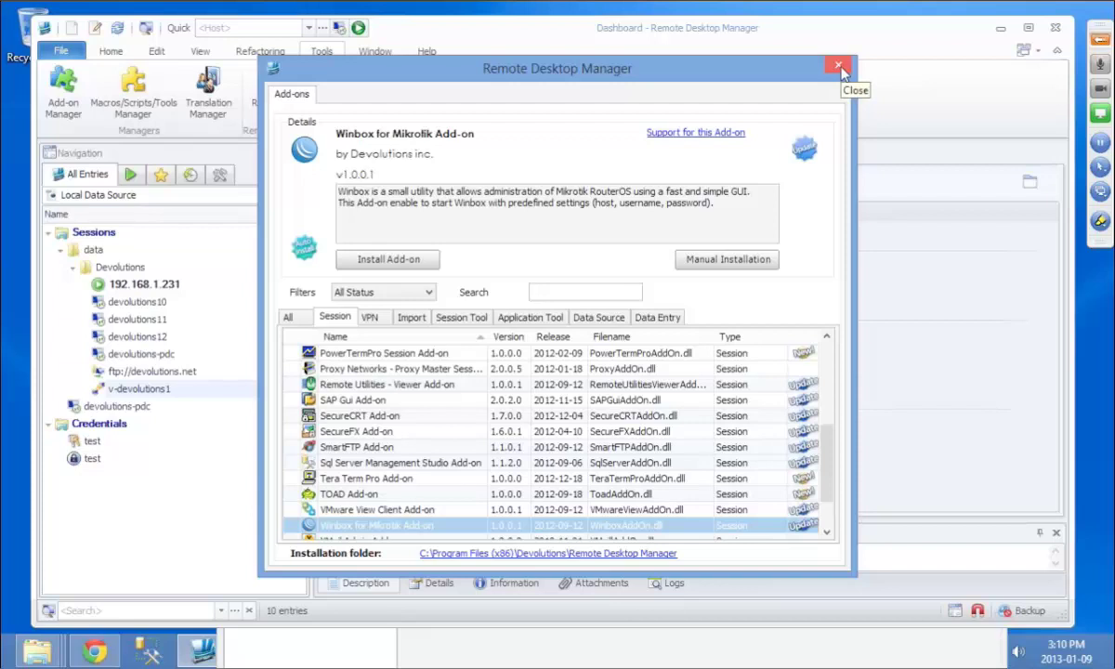
{"action": "left_click", "coordinate": [838, 67]}
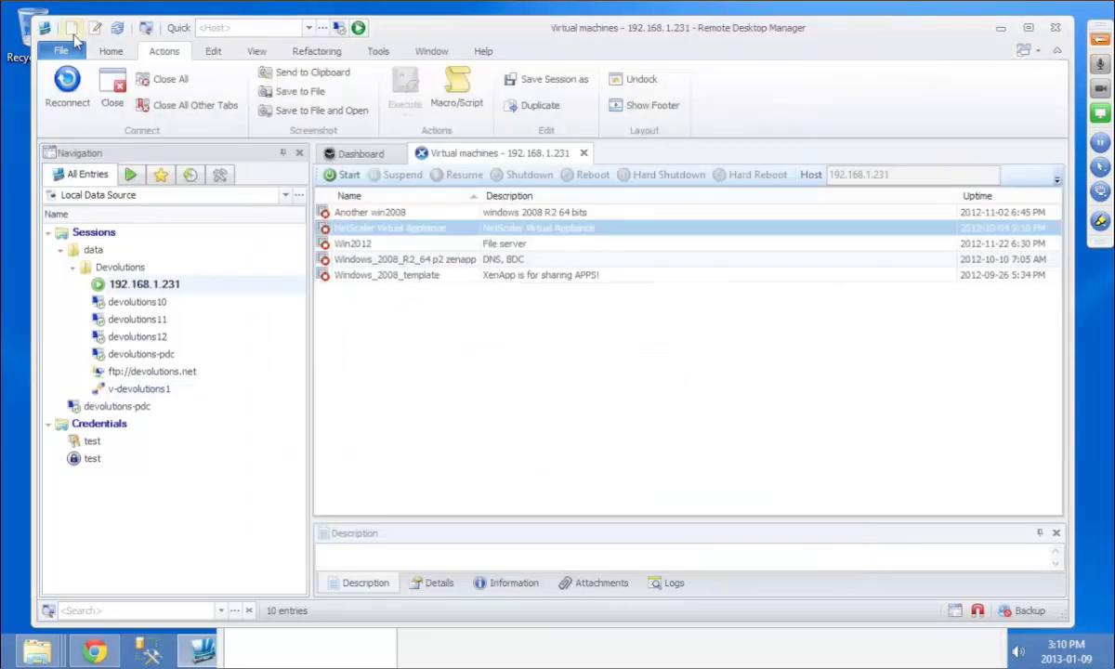
{"action": "left_click", "coordinate": [74, 33]}
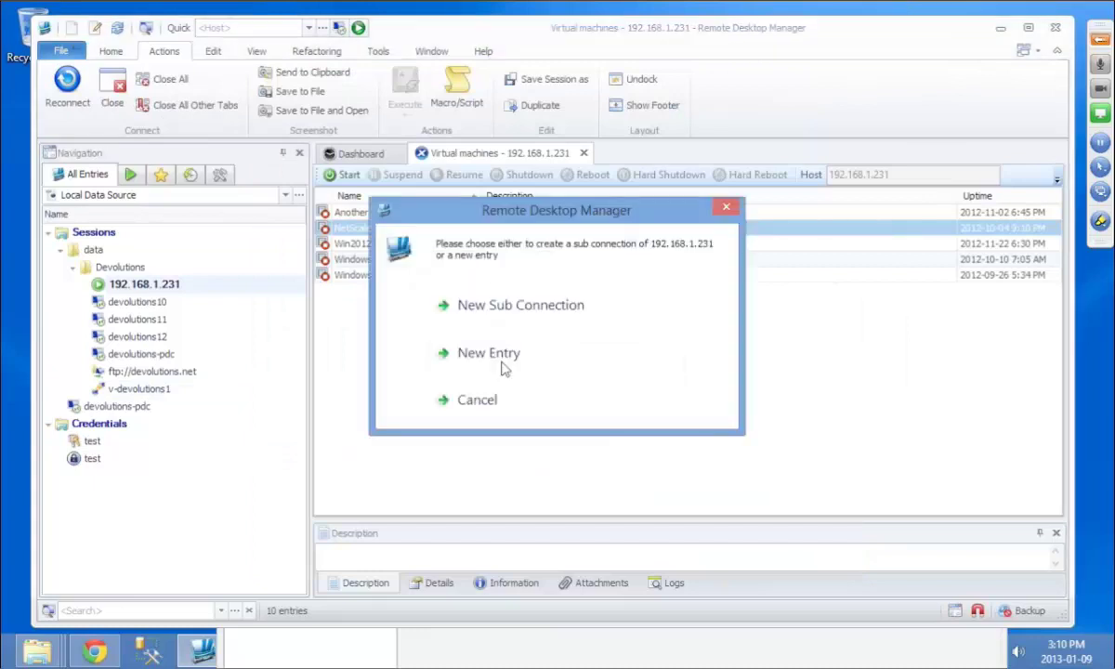
{"action": "left_click", "coordinate": [489, 353]}
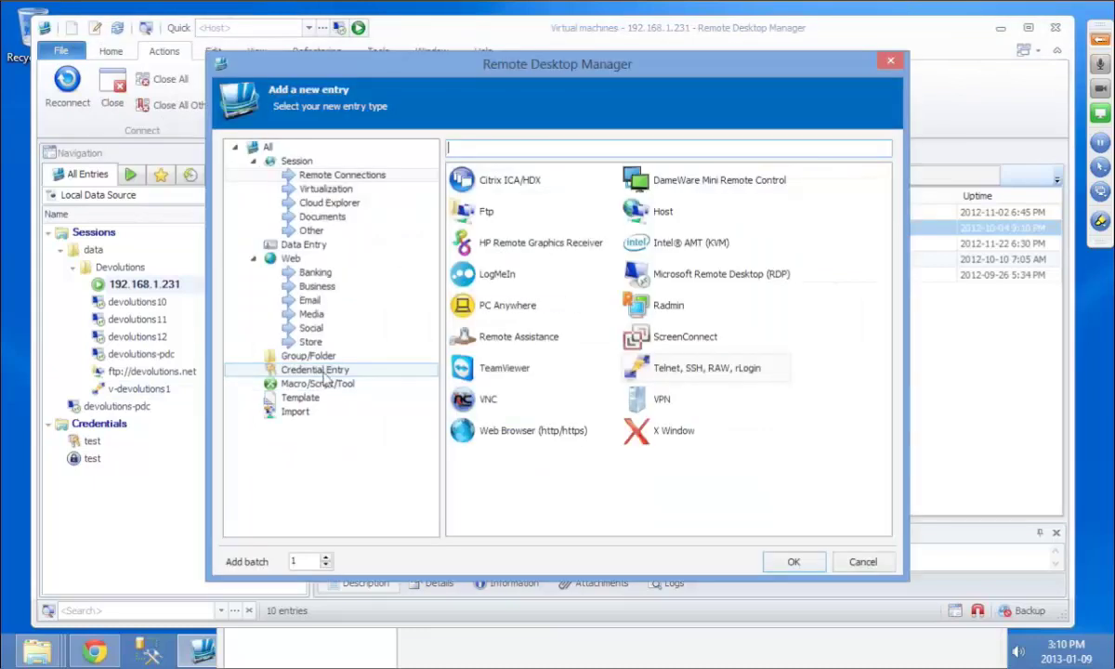
{"action": "left_click", "coordinate": [323, 371]}
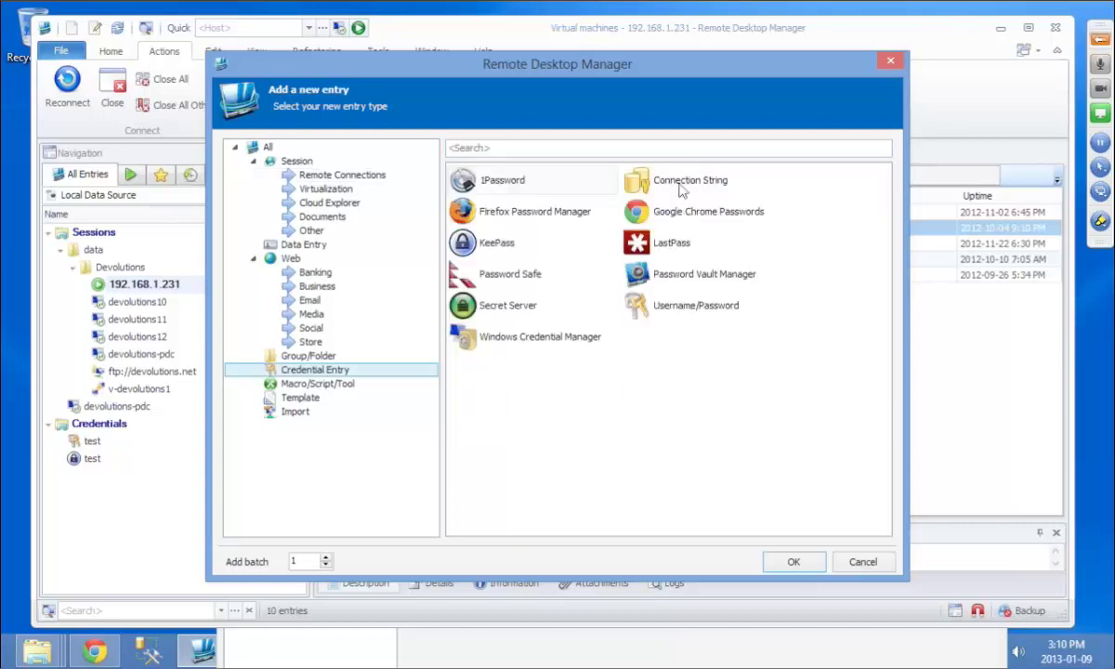
{"action": "double_click", "coordinate": [682, 188]}
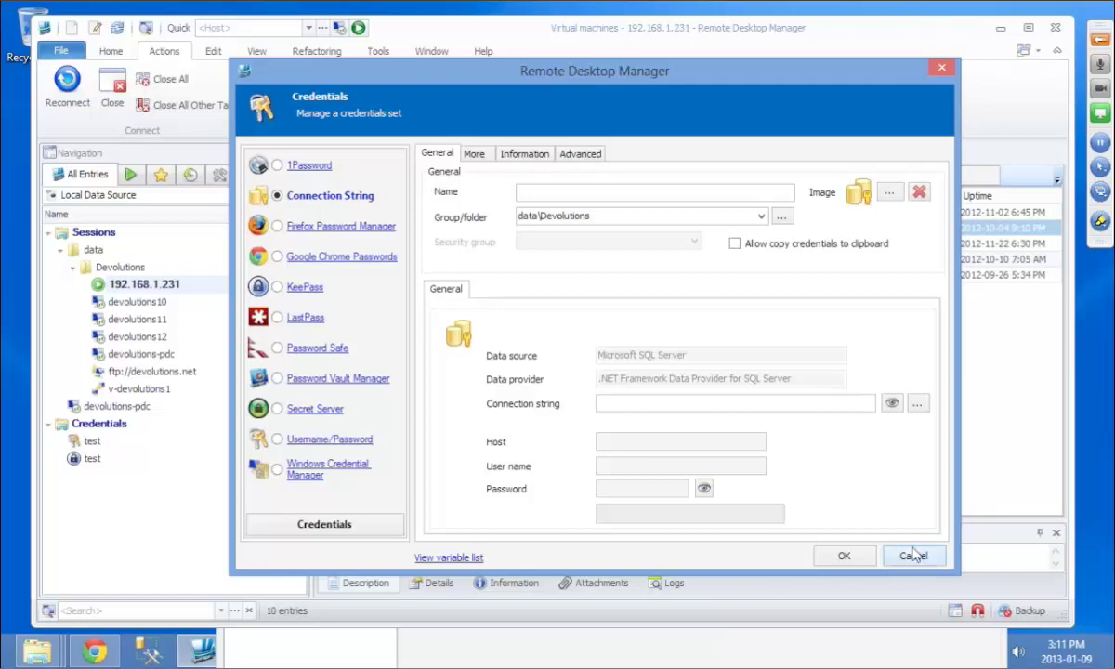
{"action": "left_click", "coordinate": [913, 557]}
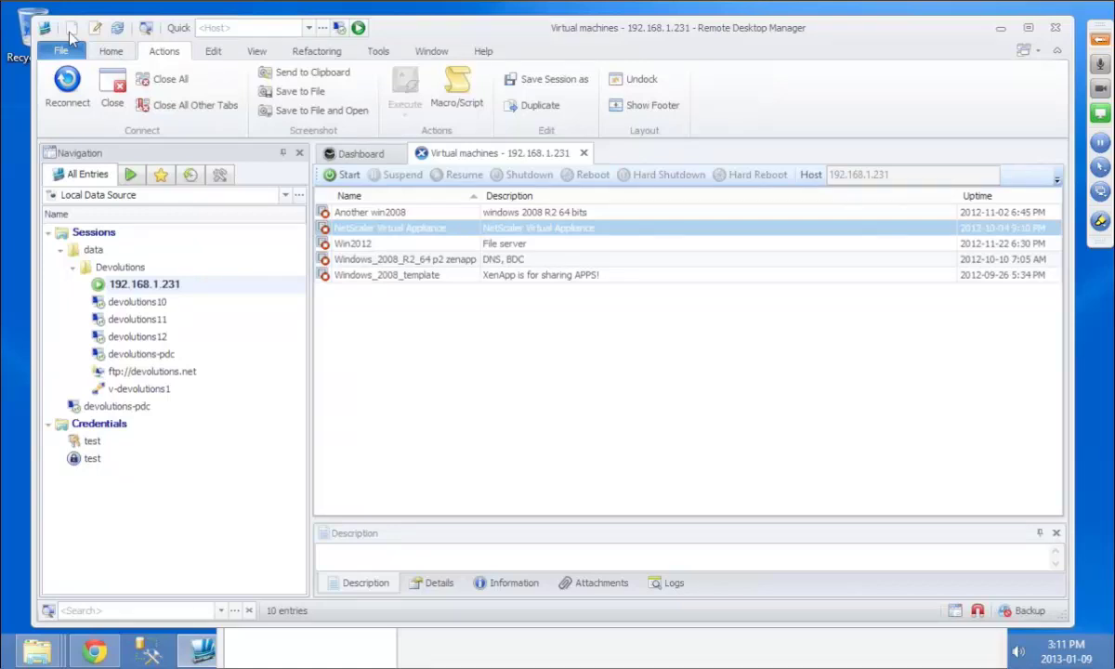
{"action": "left_click", "coordinate": [71, 30]}
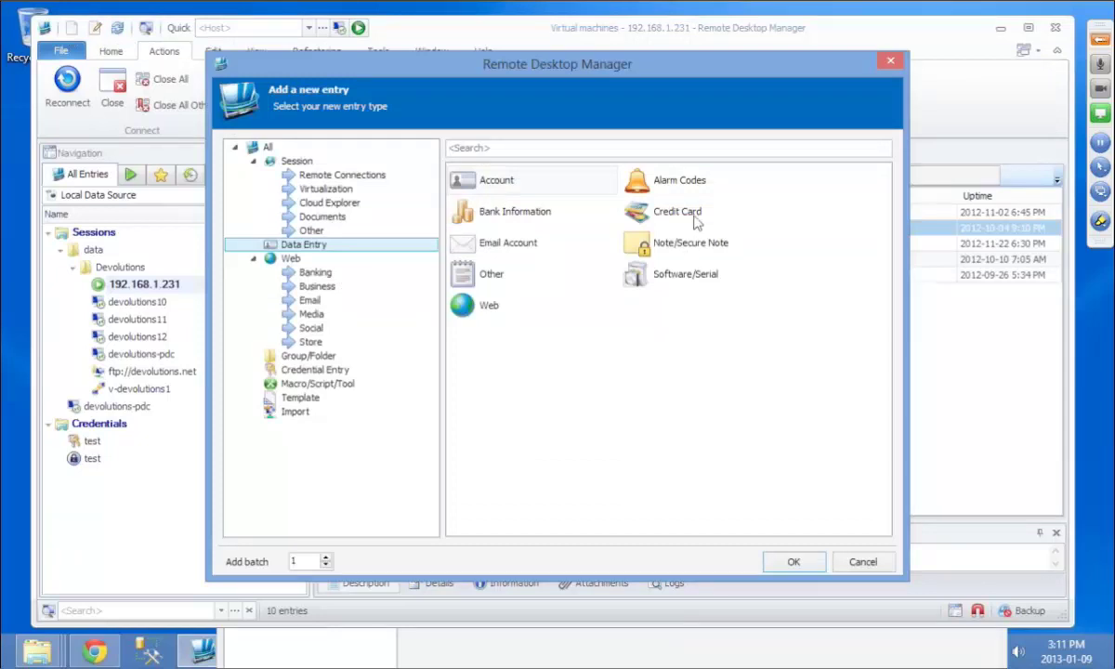
{"action": "double_click", "coordinate": [696, 221]}
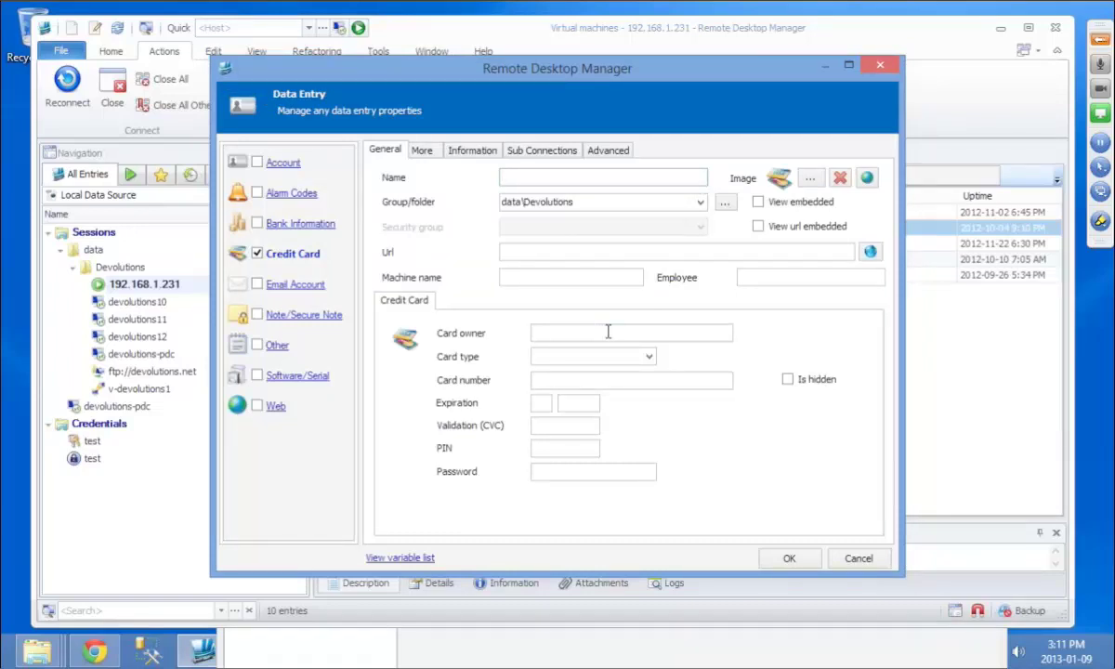
{"action": "left_click", "coordinate": [288, 377]}
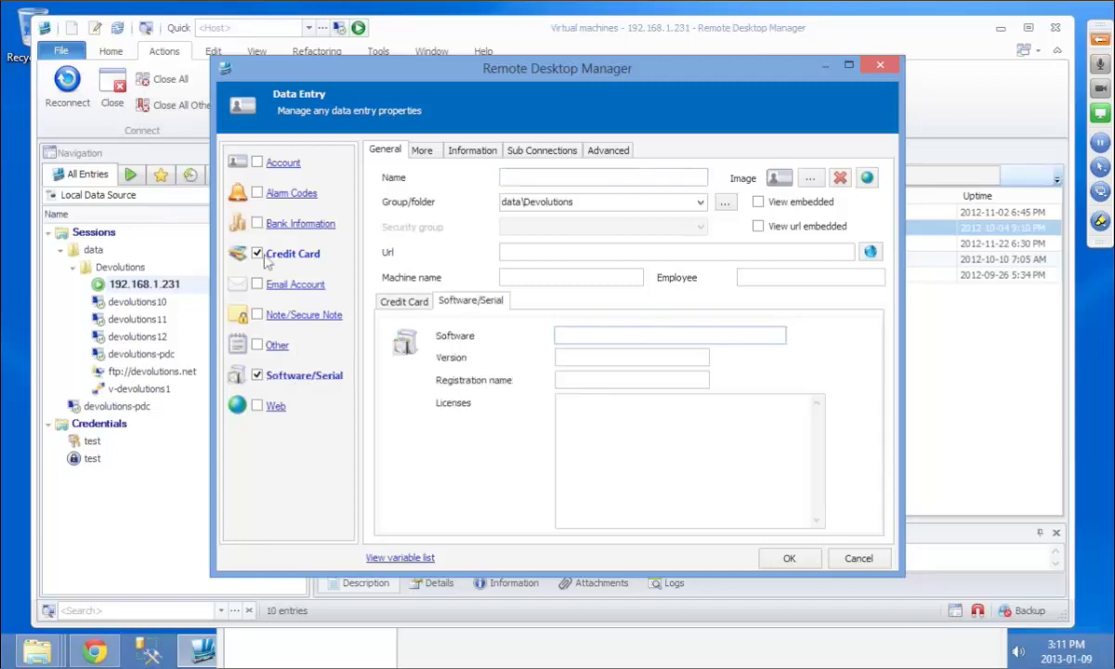
{"action": "left_click", "coordinate": [265, 260]}
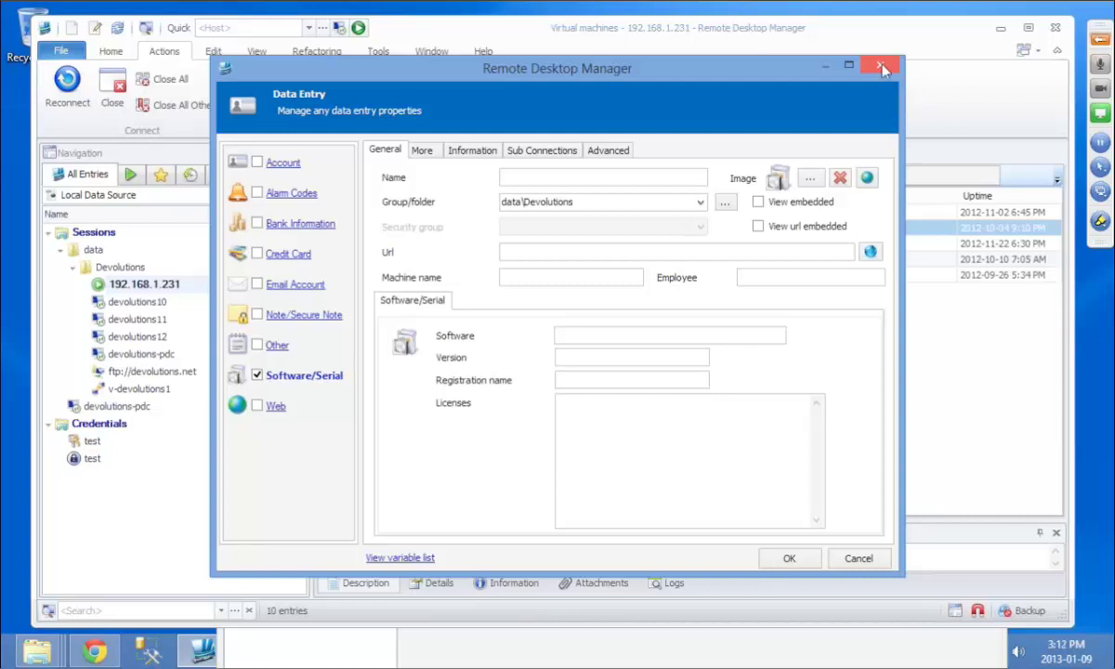
{"action": "left_click", "coordinate": [882, 70]}
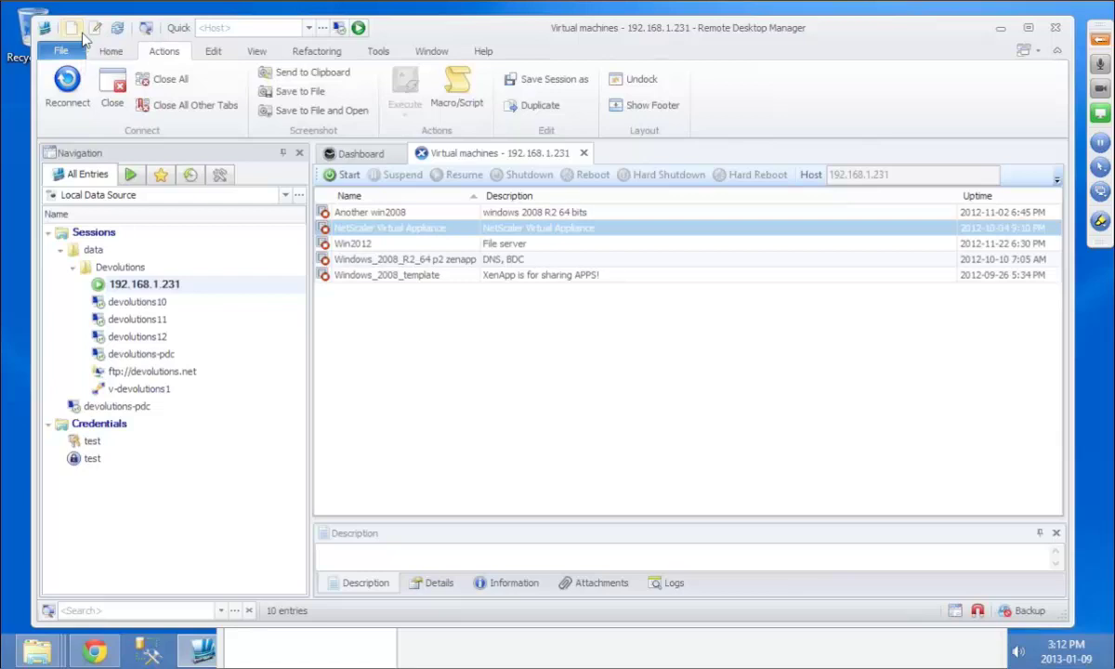
{"action": "left_click", "coordinate": [74, 30]}
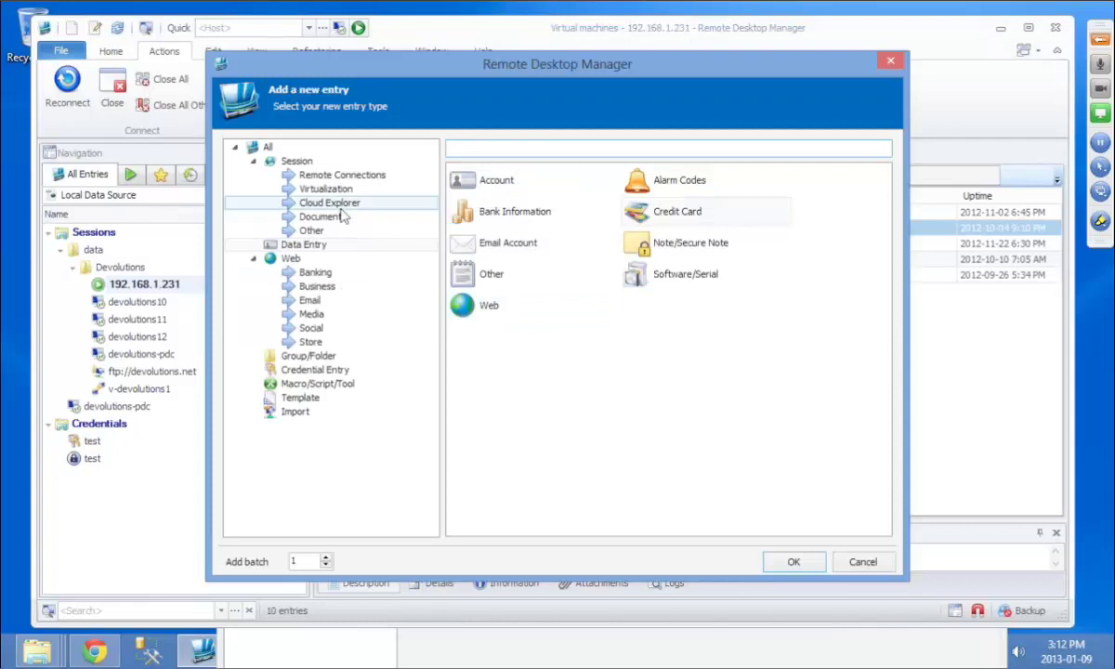
{"action": "left_click", "coordinate": [289, 258]}
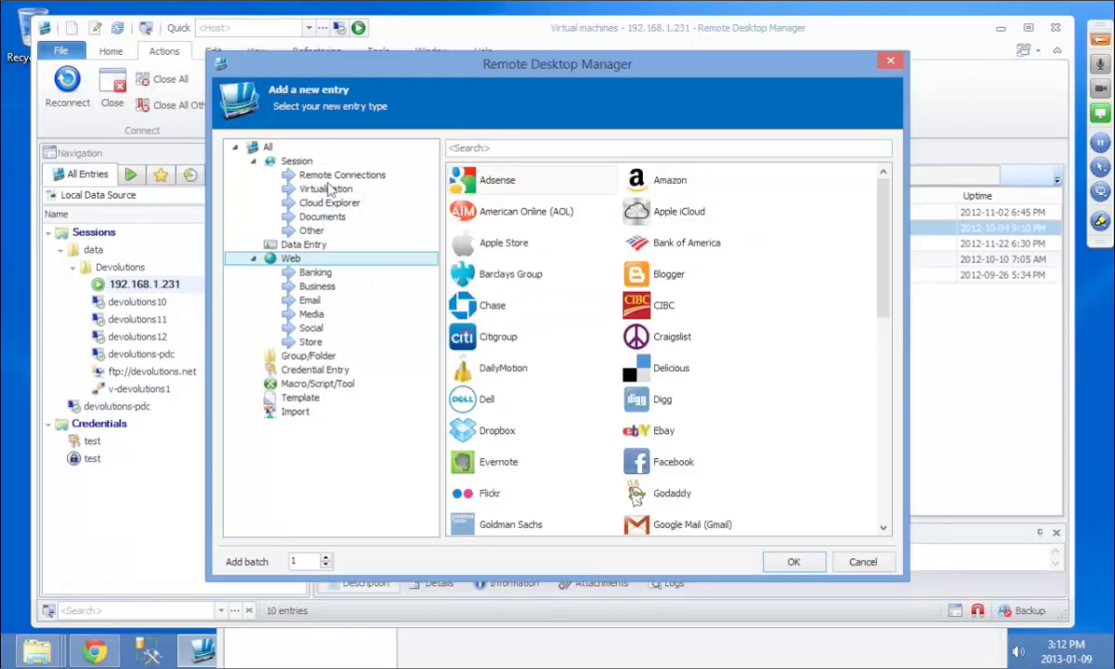
{"action": "type", "text": "we"}
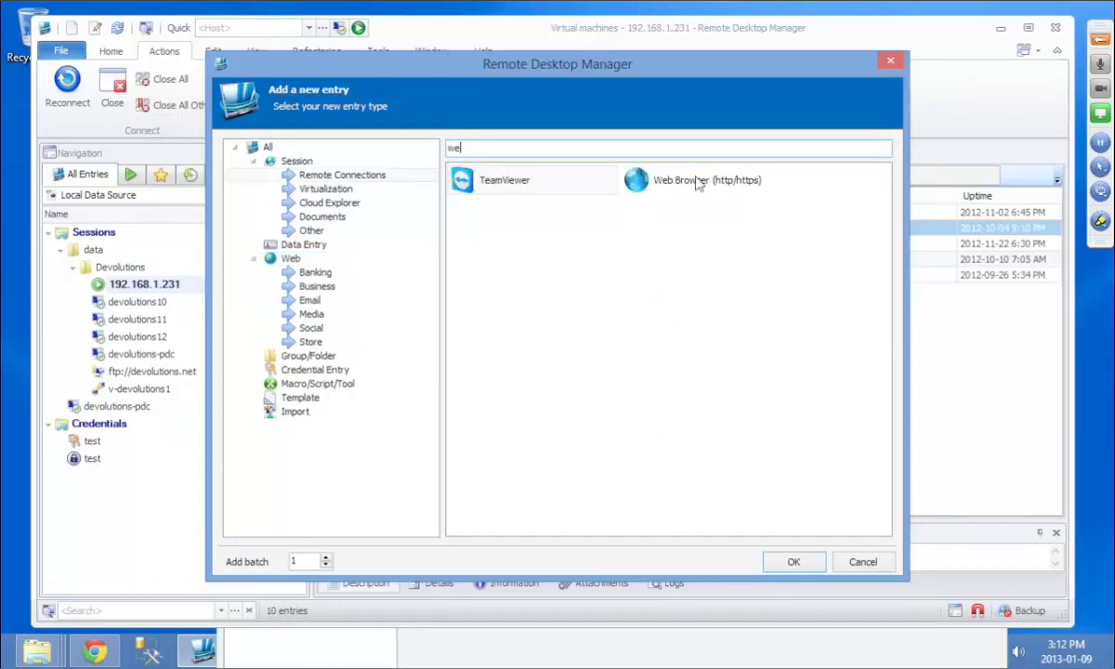
{"action": "double_click", "coordinate": [697, 182]}
{"action": "left_click", "coordinate": [565, 154]}
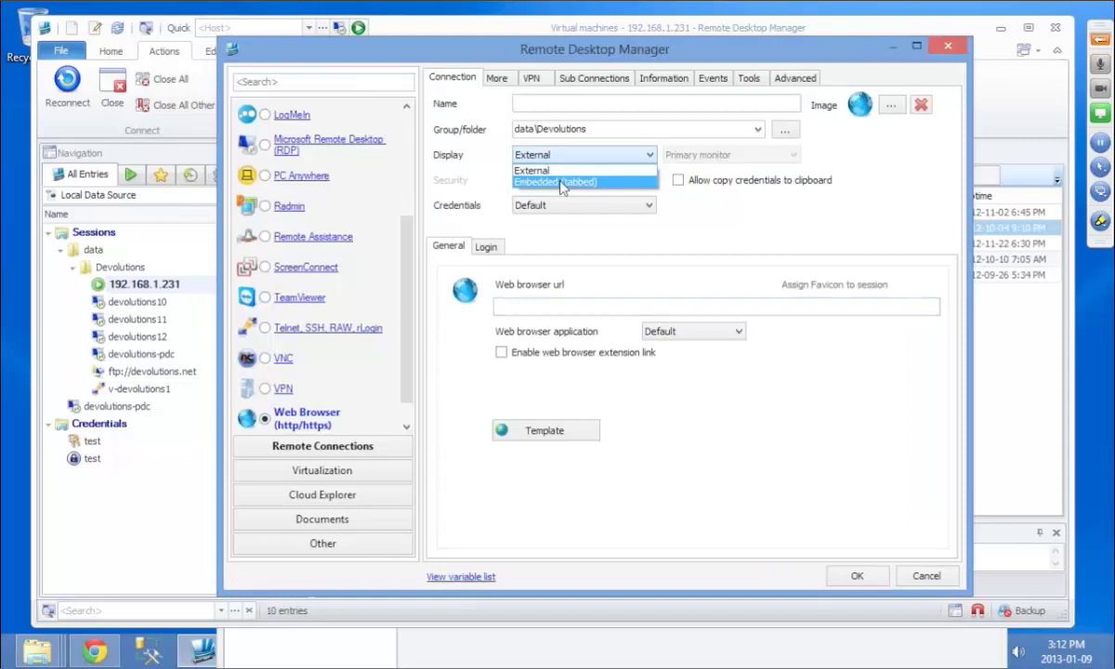
{"action": "left_click", "coordinate": [542, 311]}
{"action": "type", "text": "http:"}
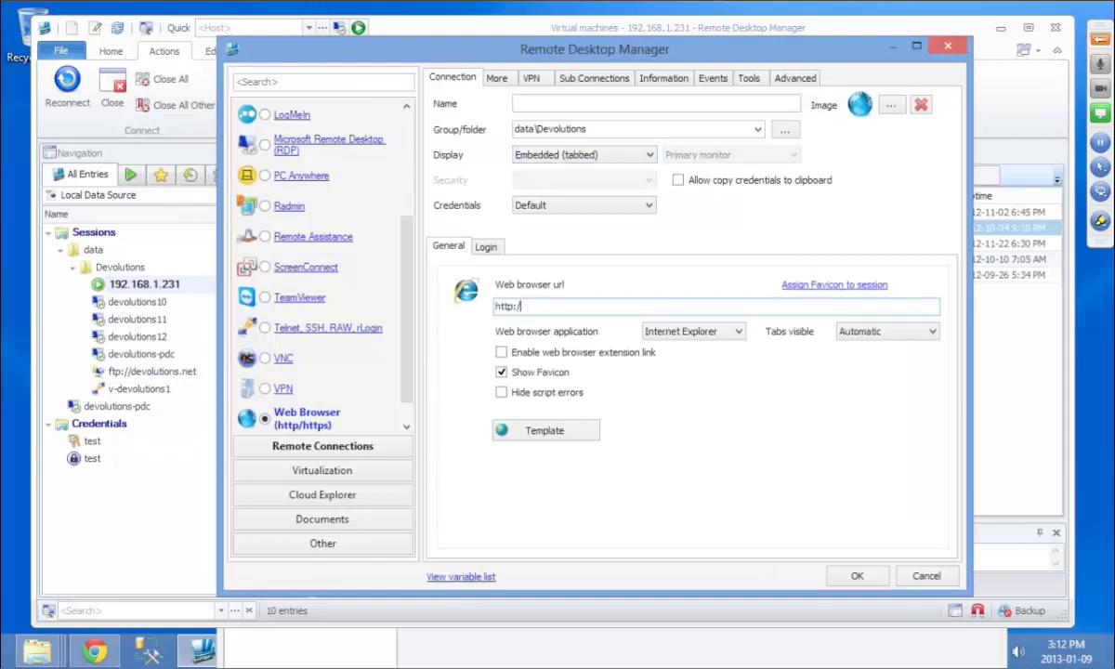
{"action": "type", "text": "/forum.devolutions.net"}
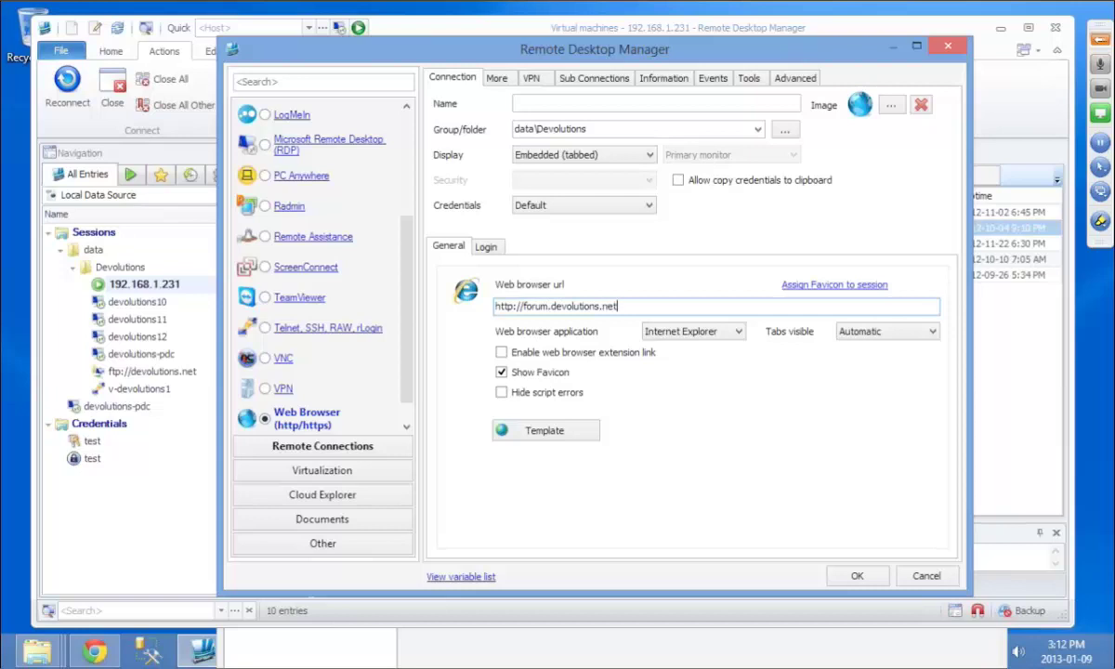
Step: Fill in the forum login user name and password, then save the entry
{"action": "left_click", "coordinate": [489, 249]}
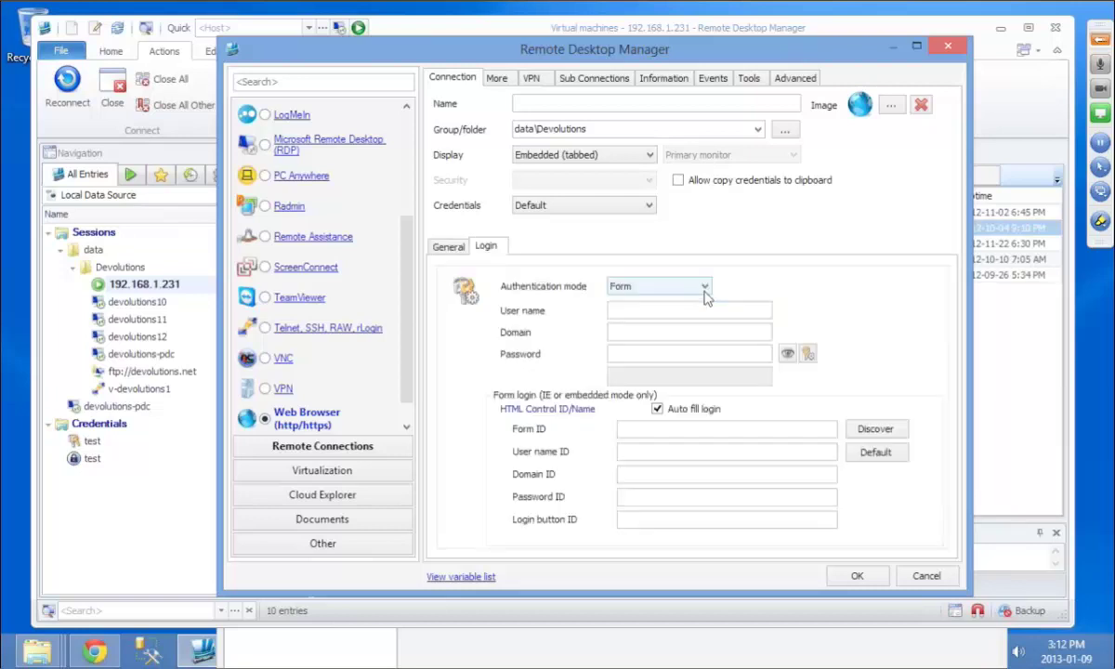
{"action": "left_click", "coordinate": [633, 308]}
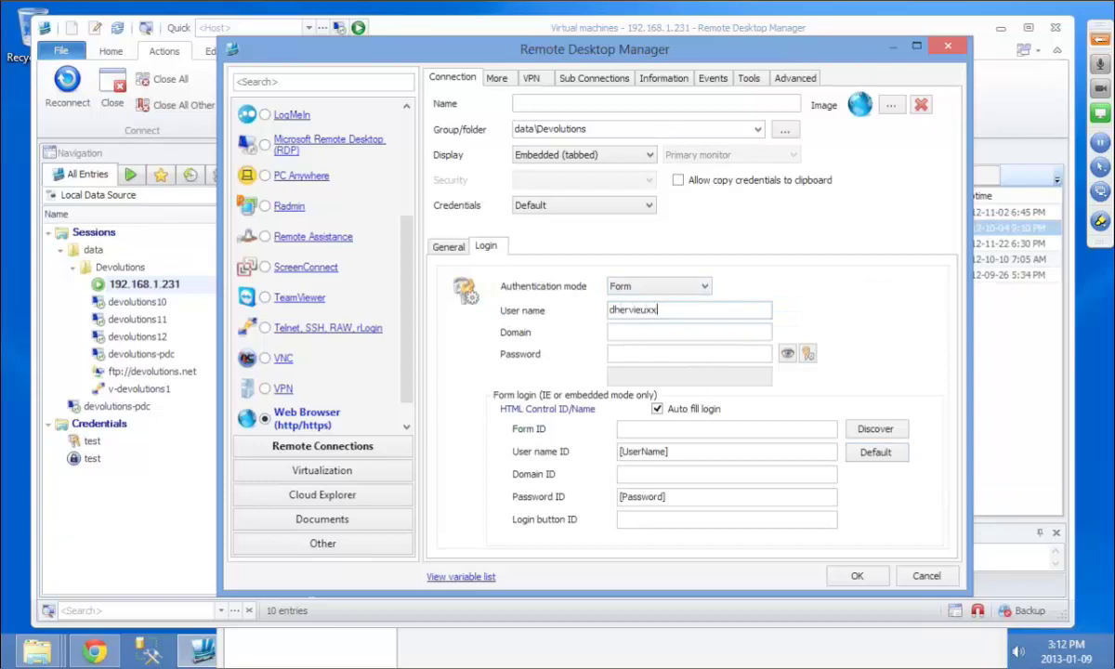
{"action": "left_click", "coordinate": [689, 332]}
{"action": "key", "text": "Tab"}
{"action": "type", "text": "••••"}
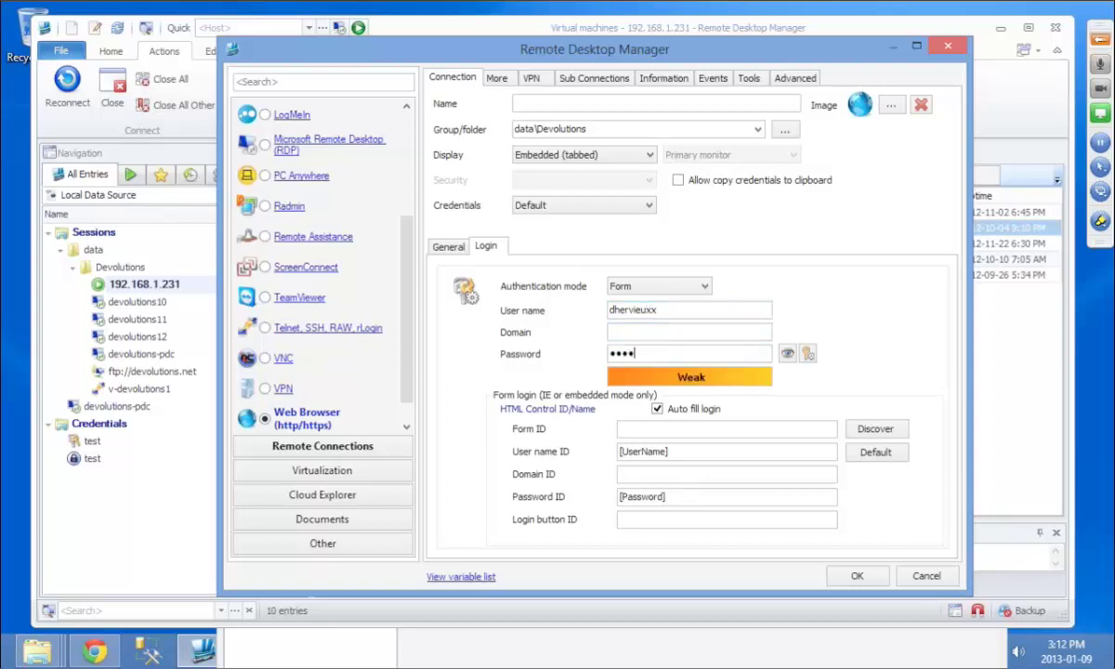
{"action": "type", "text": "••••"}
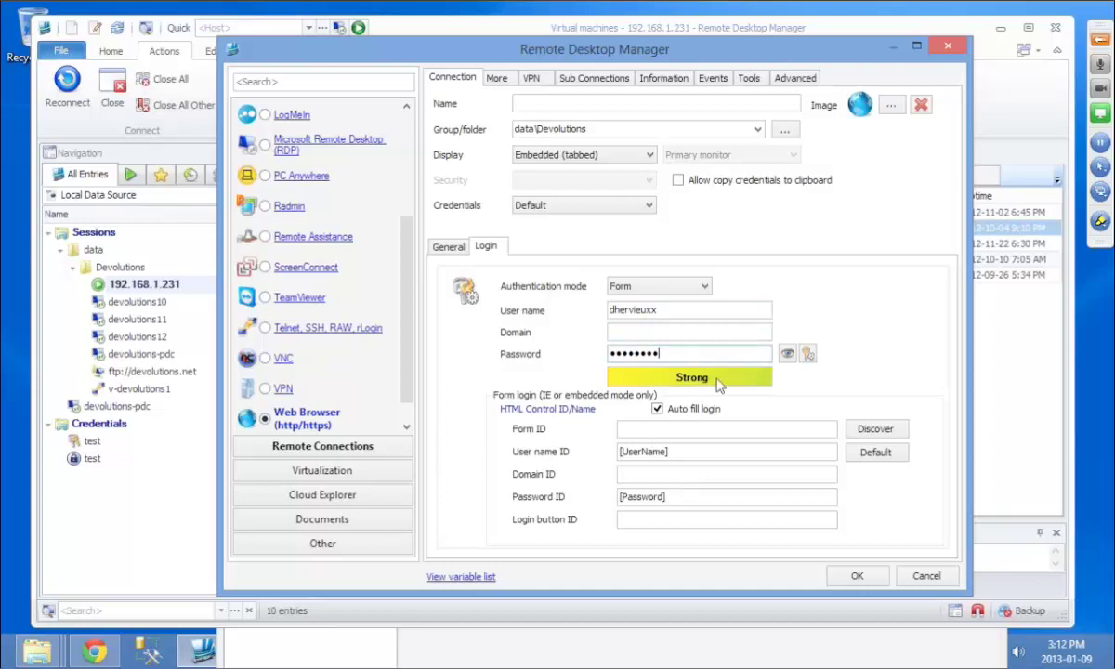
{"action": "left_click", "coordinate": [857, 576]}
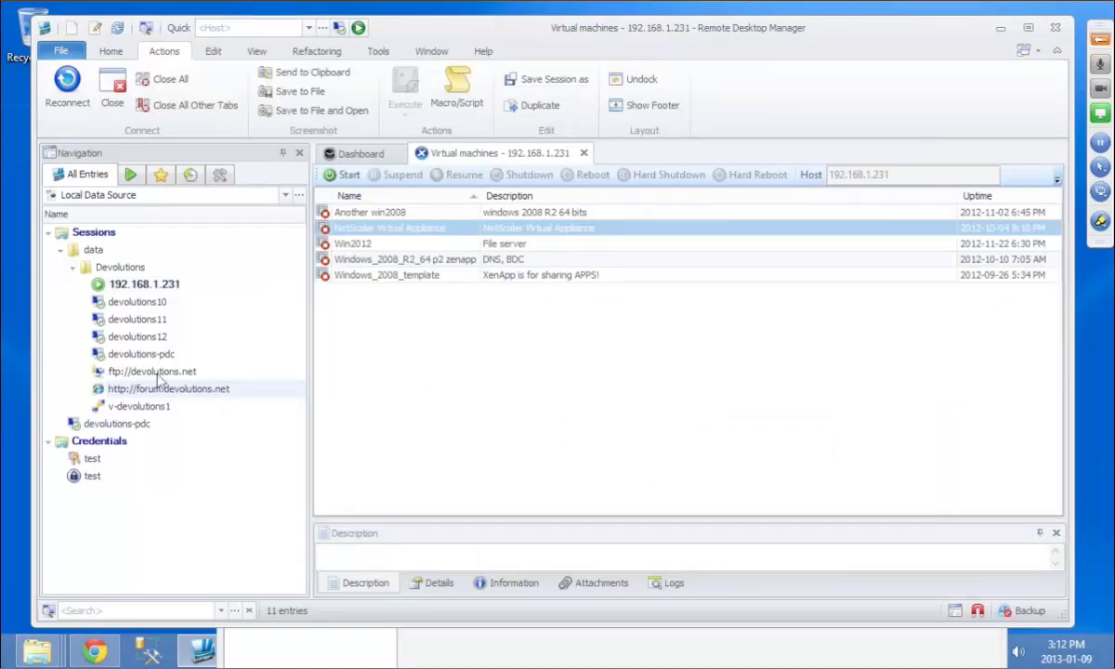
Step: Open the forum.devolutions.net entry, log in to the forum, then close its tab
{"action": "double_click", "coordinate": [160, 387]}
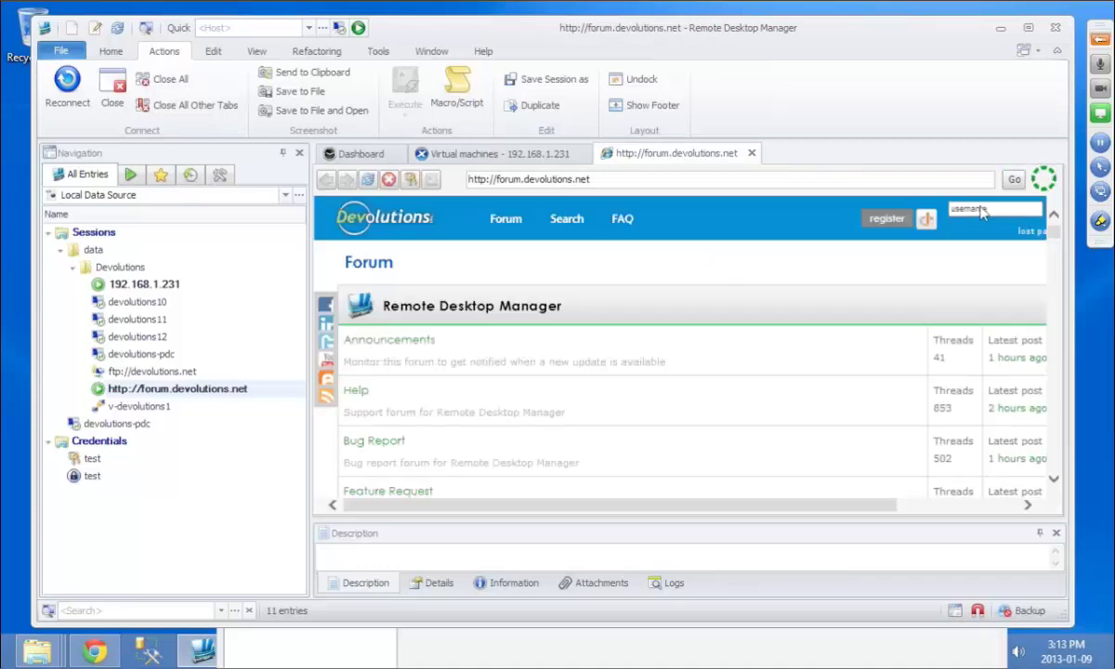
{"action": "left_click", "coordinate": [946, 512]}
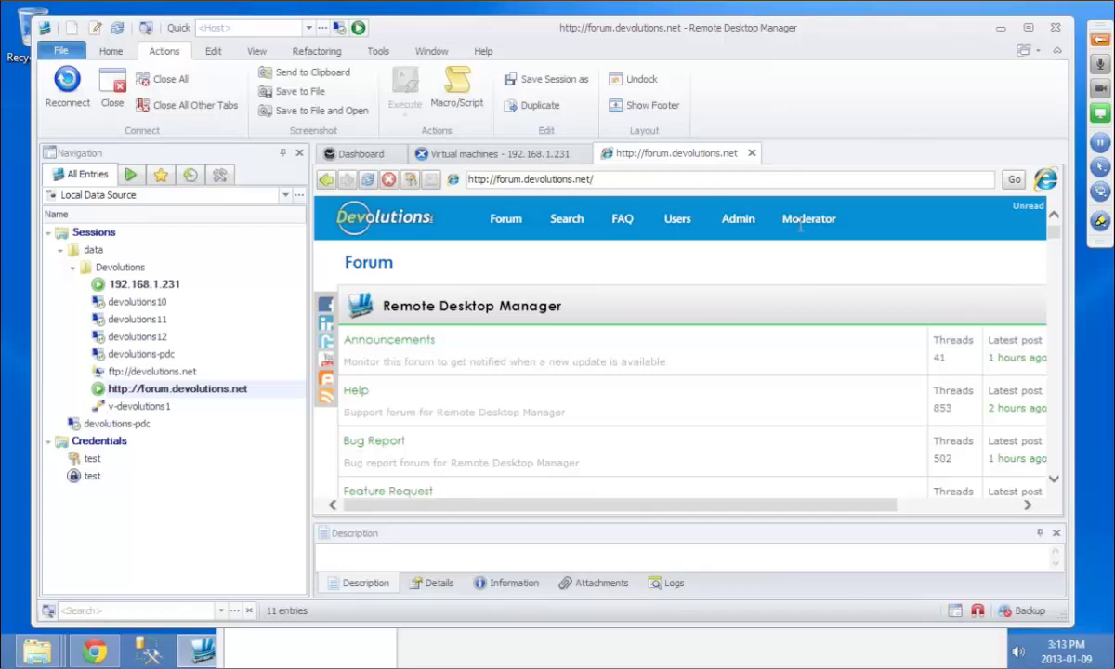
{"action": "left_click", "coordinate": [752, 153]}
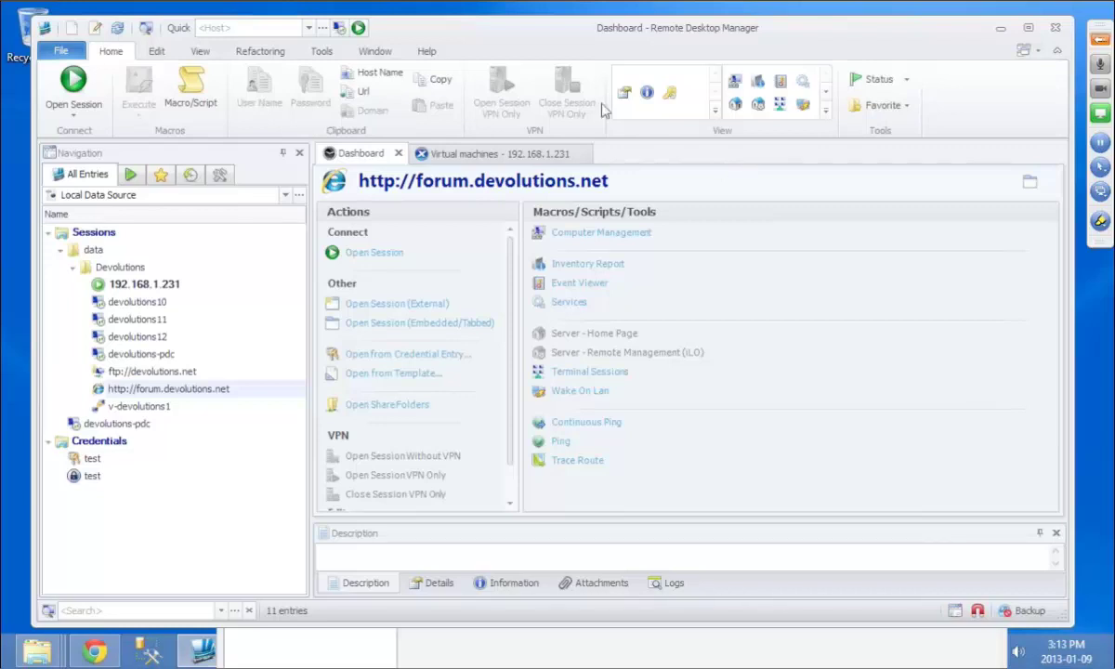
Step: Close the Virtual machines tab and open File > Data Sources > Add to view source types
{"action": "left_click", "coordinate": [582, 154]}
{"action": "left_click", "coordinate": [587, 152]}
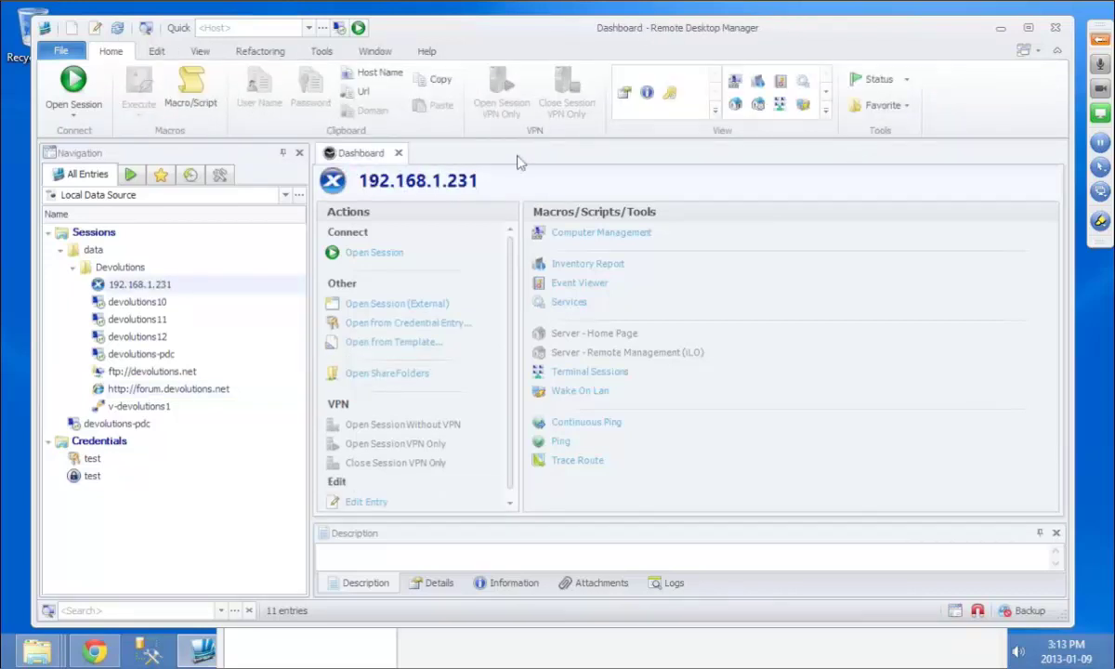
{"action": "left_click", "coordinate": [61, 50]}
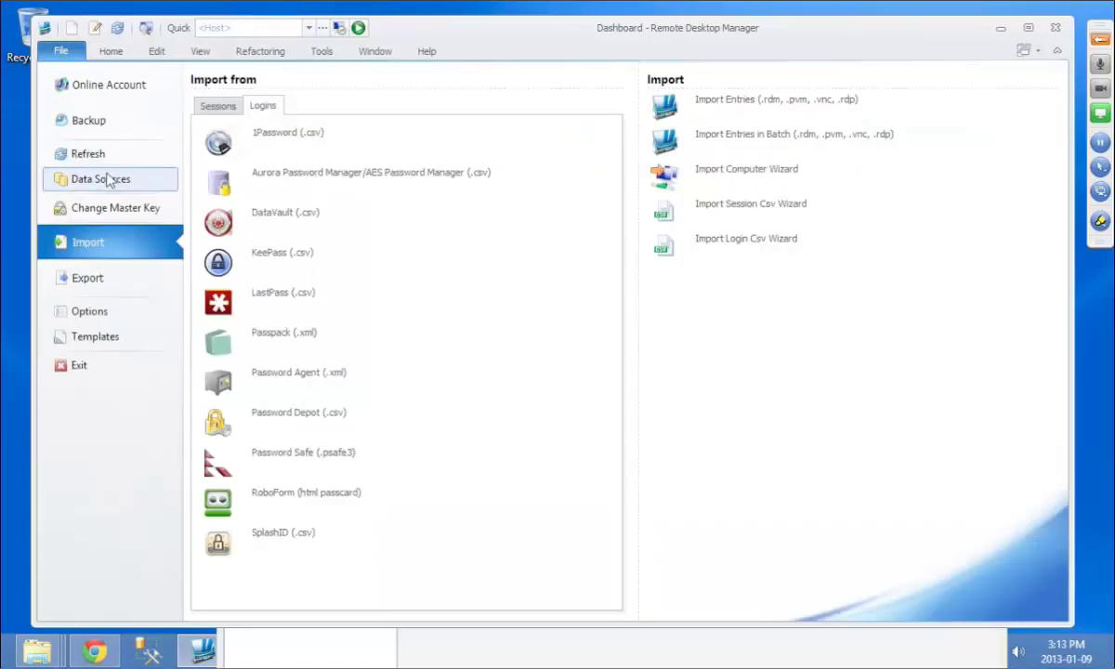
{"action": "left_click", "coordinate": [104, 178]}
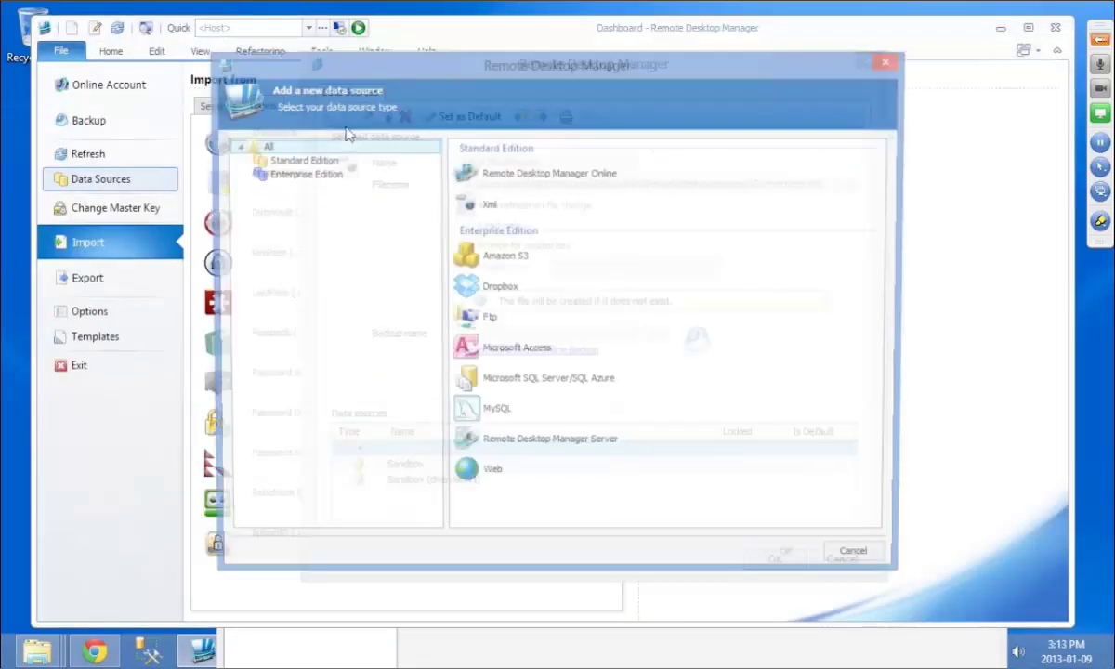
{"action": "left_click", "coordinate": [490, 178]}
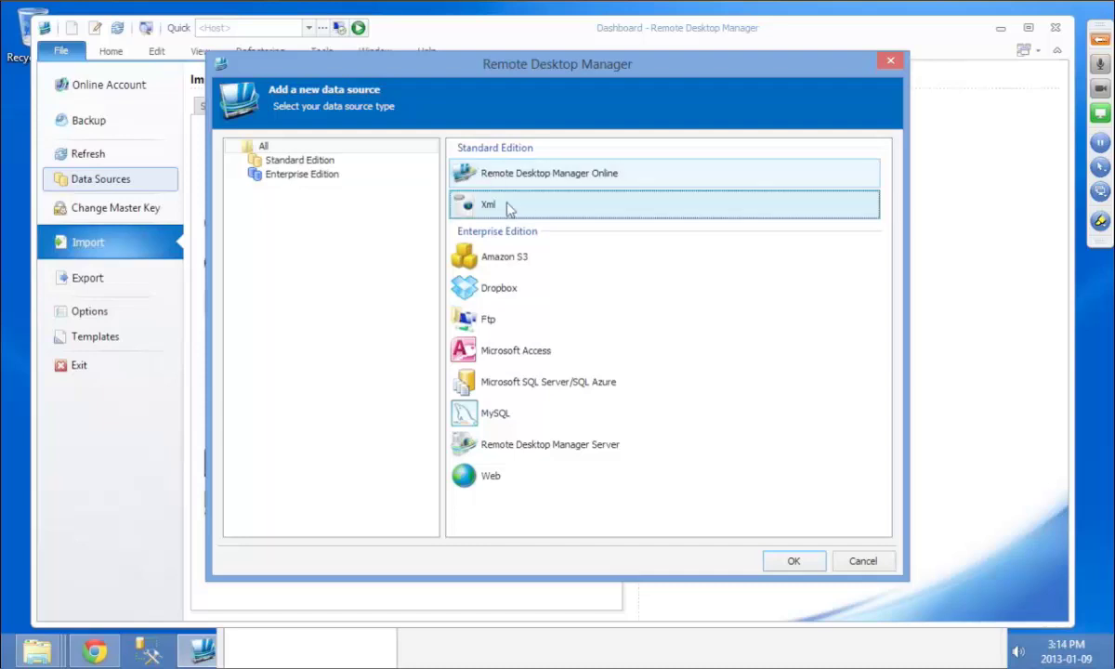
{"action": "left_click", "coordinate": [507, 208]}
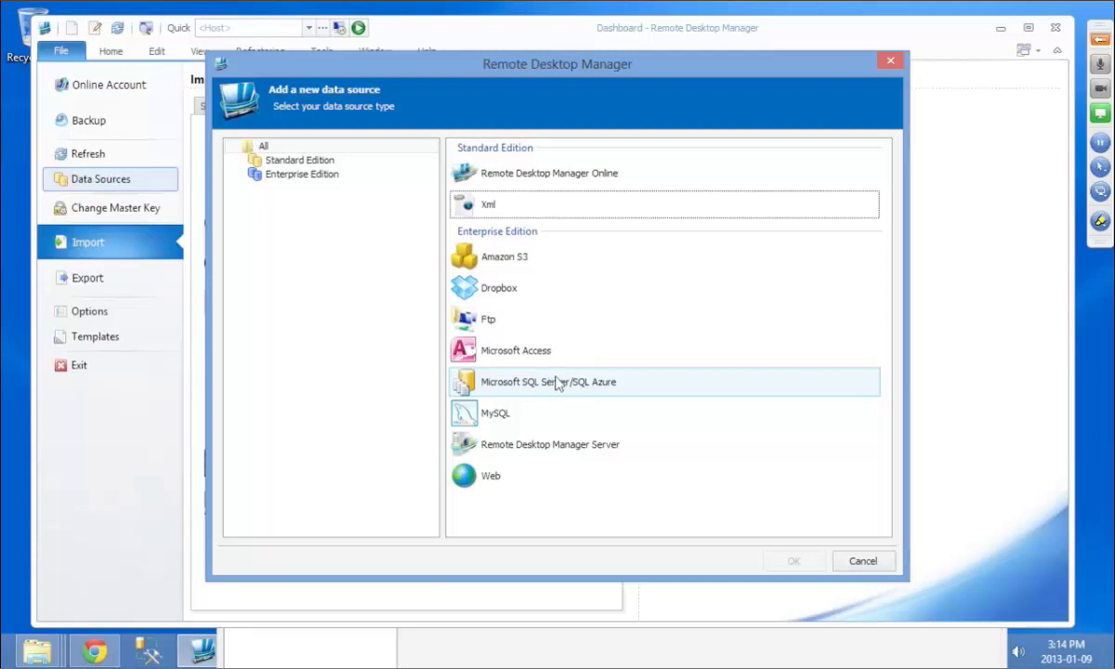
Step: Add a Microsoft SQL Server source named RDM on (local)\sqlexpress with integrated security, and test it
{"action": "double_click", "coordinate": [557, 383]}
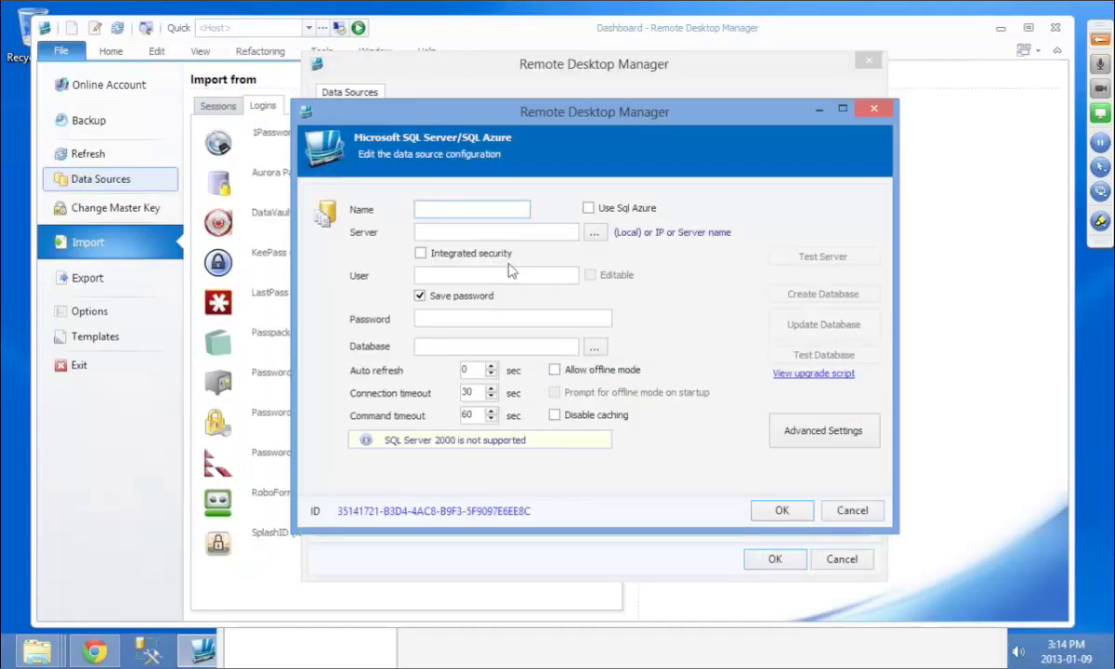
{"action": "type", "text": "RDM"}
{"action": "left_click", "coordinate": [418, 232]}
{"action": "type", "text": "(local)\\sqlexpress"}
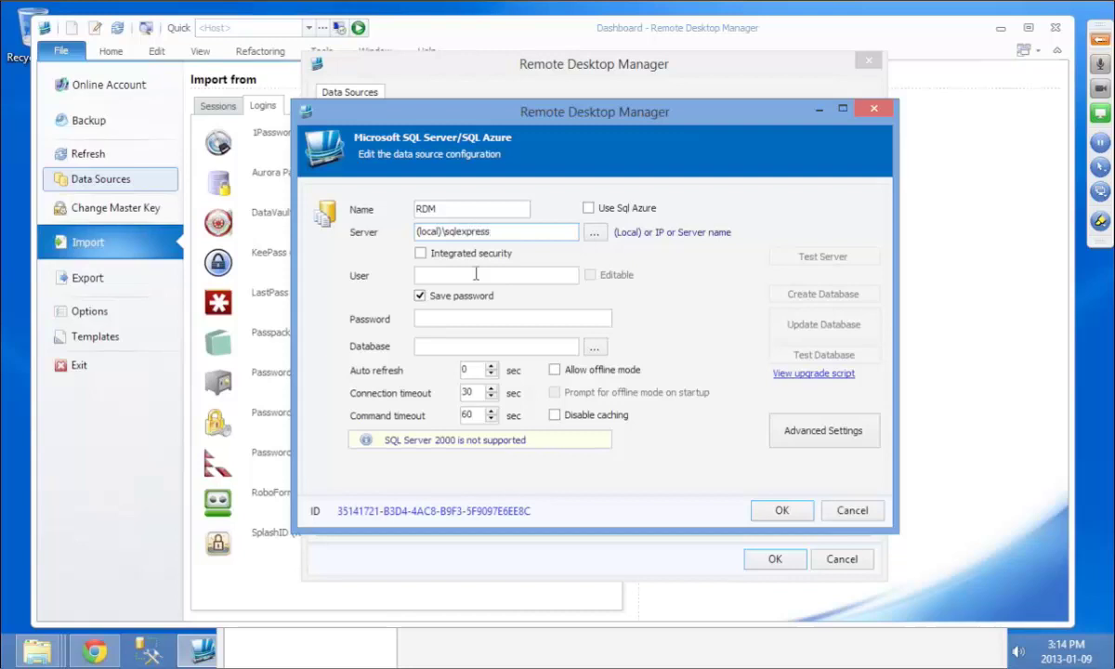
{"action": "left_click", "coordinate": [447, 254]}
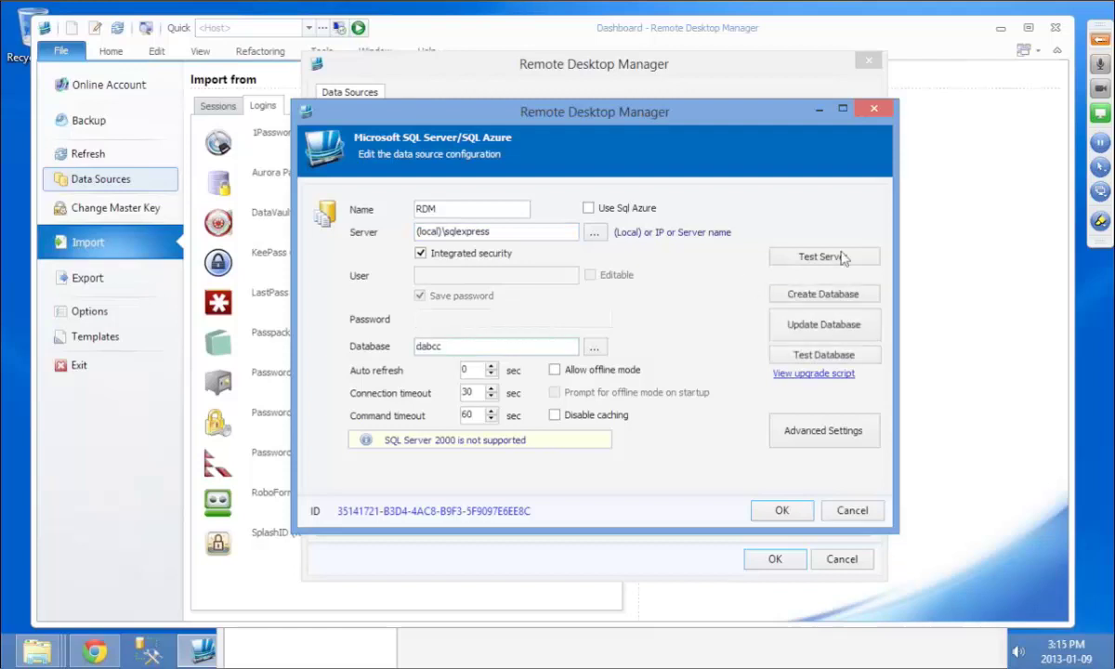
{"action": "left_click", "coordinate": [795, 254]}
{"action": "key", "text": "Return"}
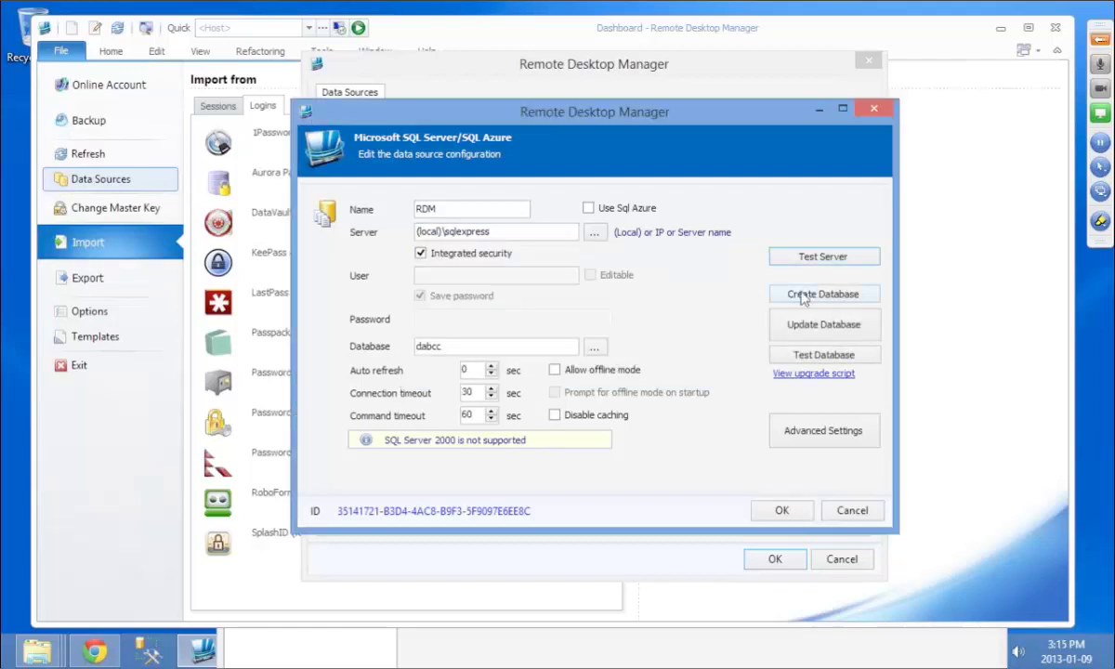
Step: Create and upgrade the dabcc database, rename the source to 'RDM - dabcc', and save
{"action": "left_click", "coordinate": [794, 296]}
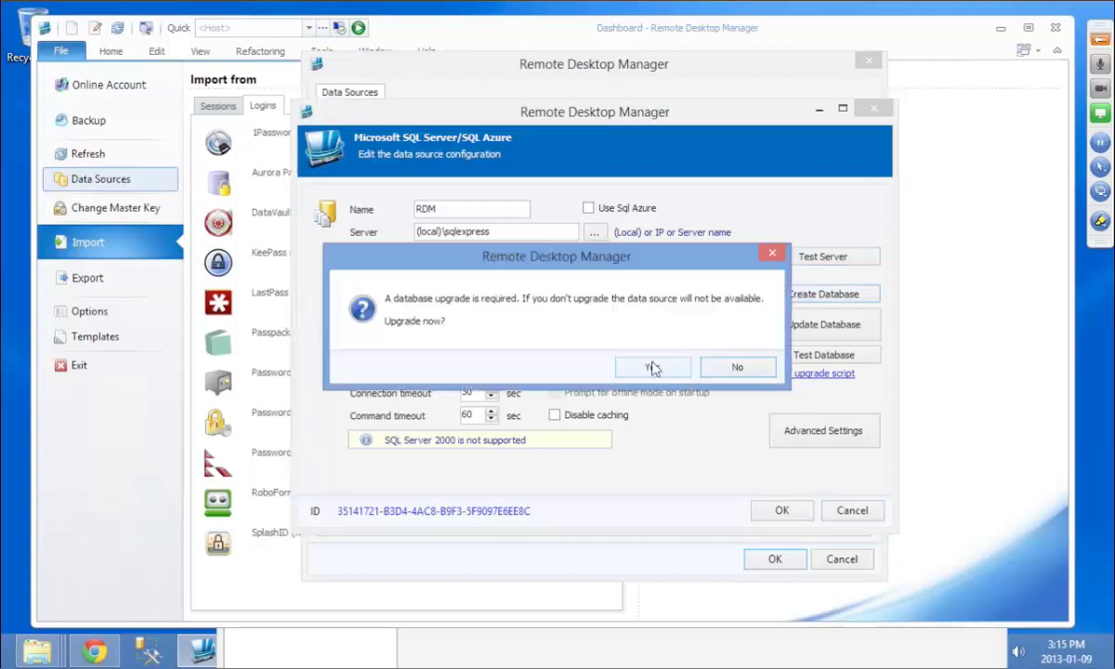
{"action": "left_click", "coordinate": [652, 368]}
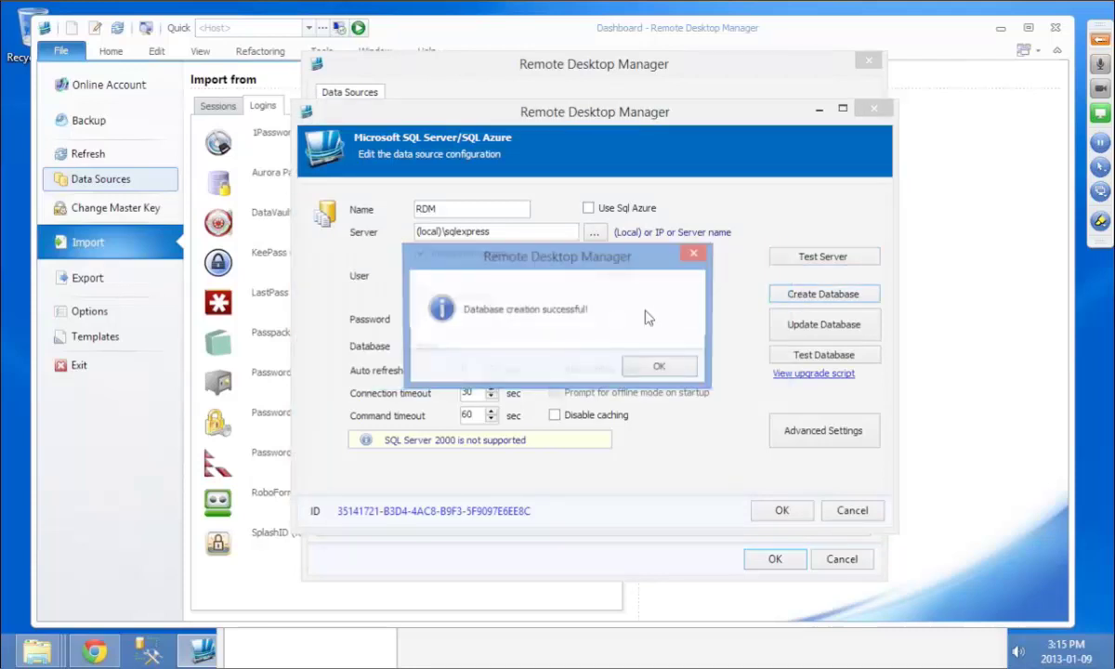
{"action": "left_click", "coordinate": [661, 368]}
{"action": "left_click", "coordinate": [492, 209]}
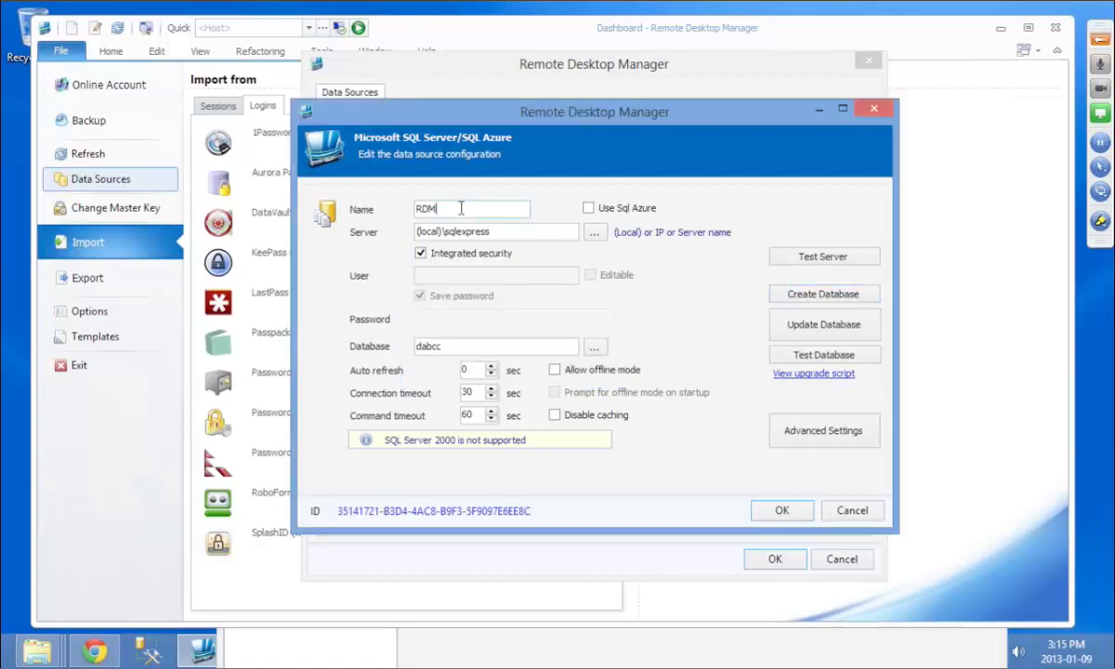
{"action": "type", "text": "- dabcc"}
{"action": "left_click", "coordinate": [783, 511]}
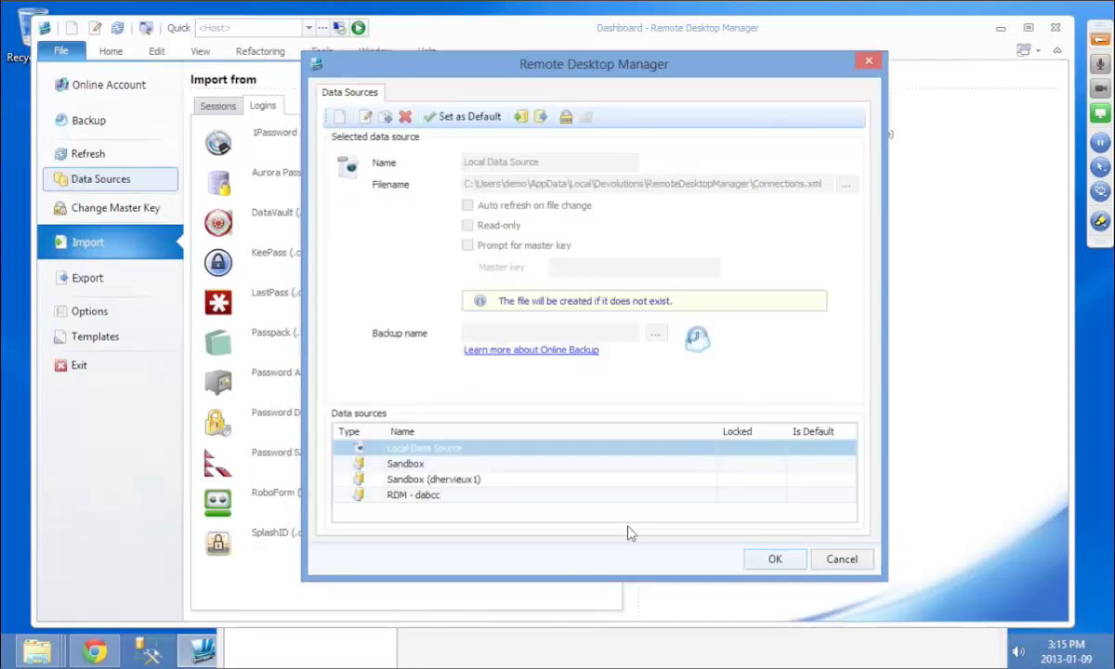
Step: Switch to the RDM - dabcc data source and start a new Microsoft Remote Desktop (RDP) entry
{"action": "left_click", "coordinate": [775, 559]}
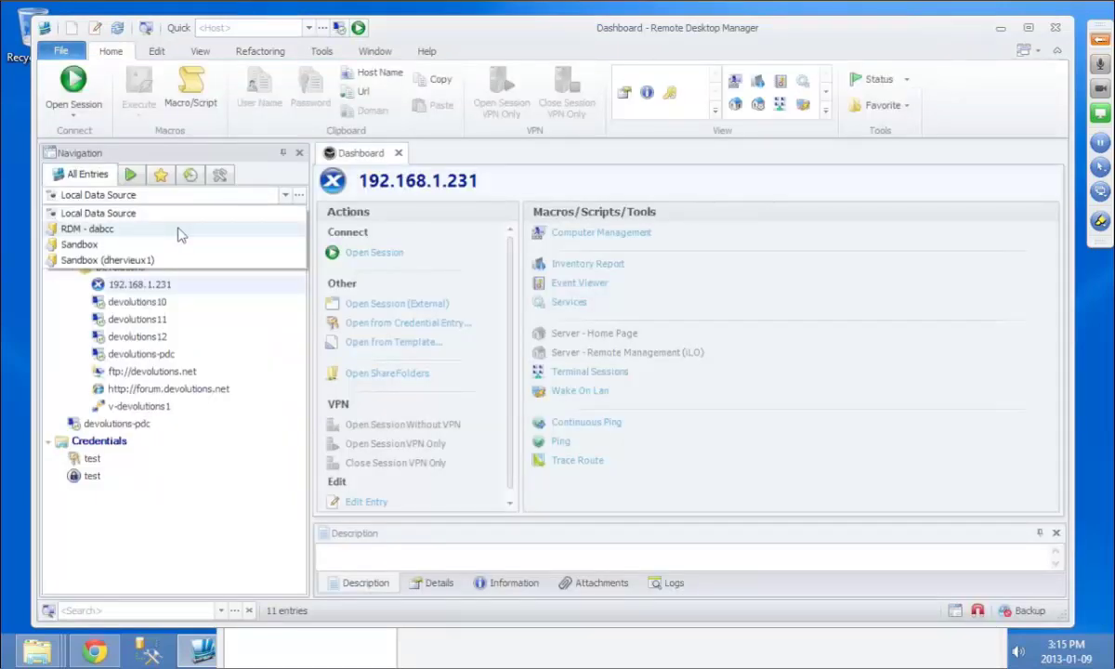
{"action": "left_click", "coordinate": [180, 232]}
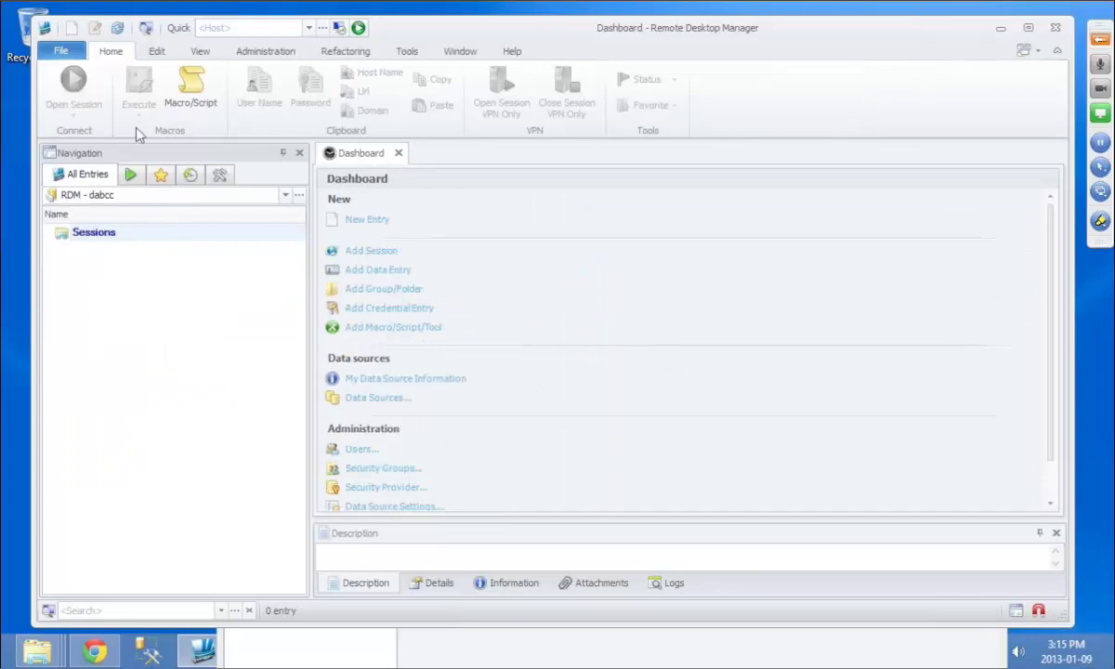
{"action": "key", "text": "ctrl+n"}
{"action": "type", "text": "rdp"}
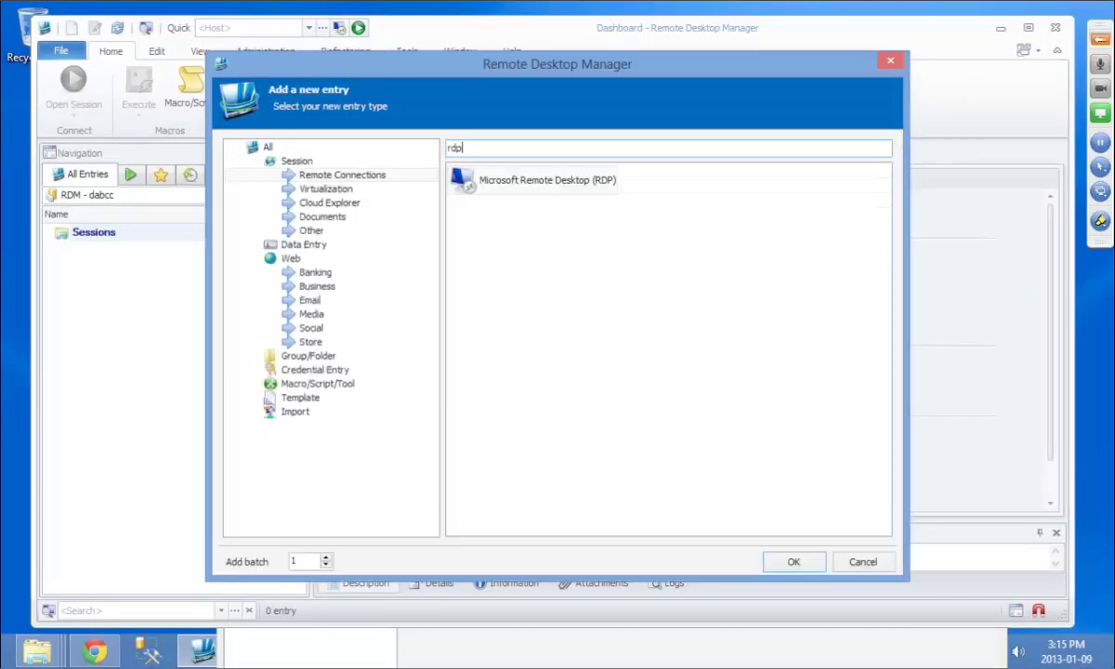
{"action": "key", "text": "Return"}
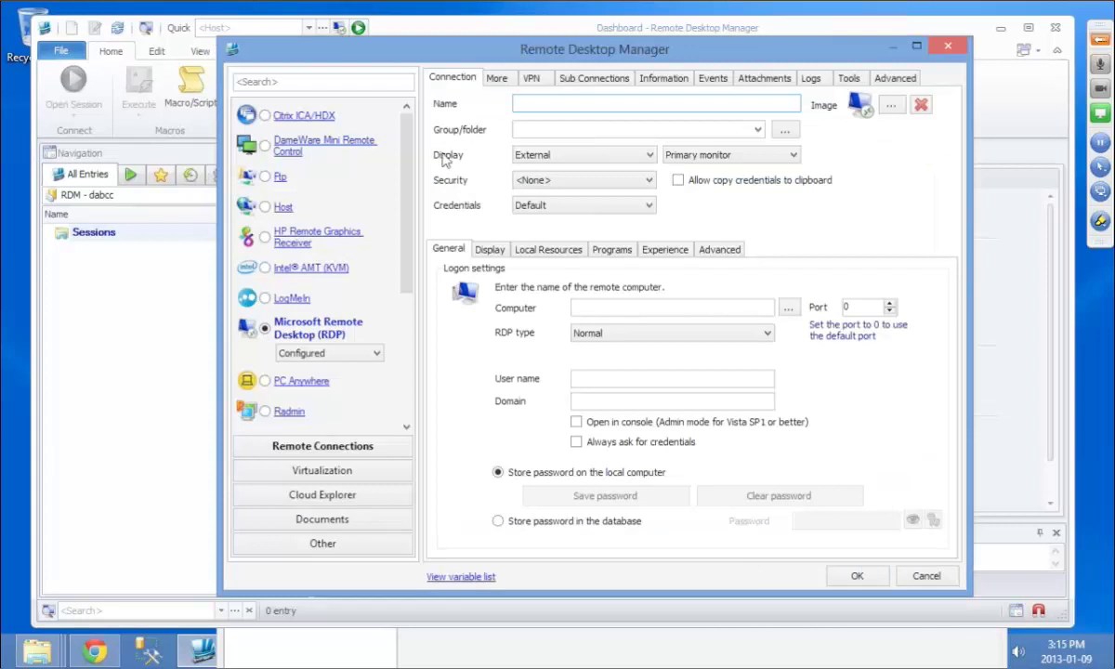
Step: Name the RDP entry devolutions-pdc, user name test, store the password in the database, and save
{"action": "type", "text": "devolutions-pdc"}
{"action": "left_click", "coordinate": [661, 379]}
{"action": "type", "text": "test"}
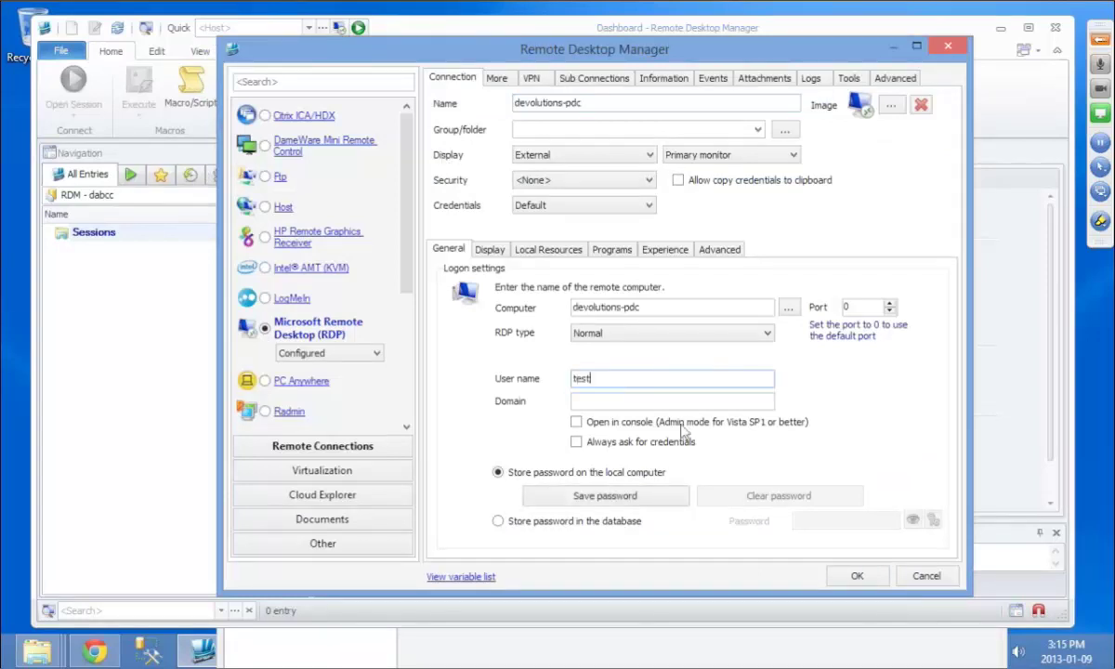
{"action": "left_click", "coordinate": [499, 521]}
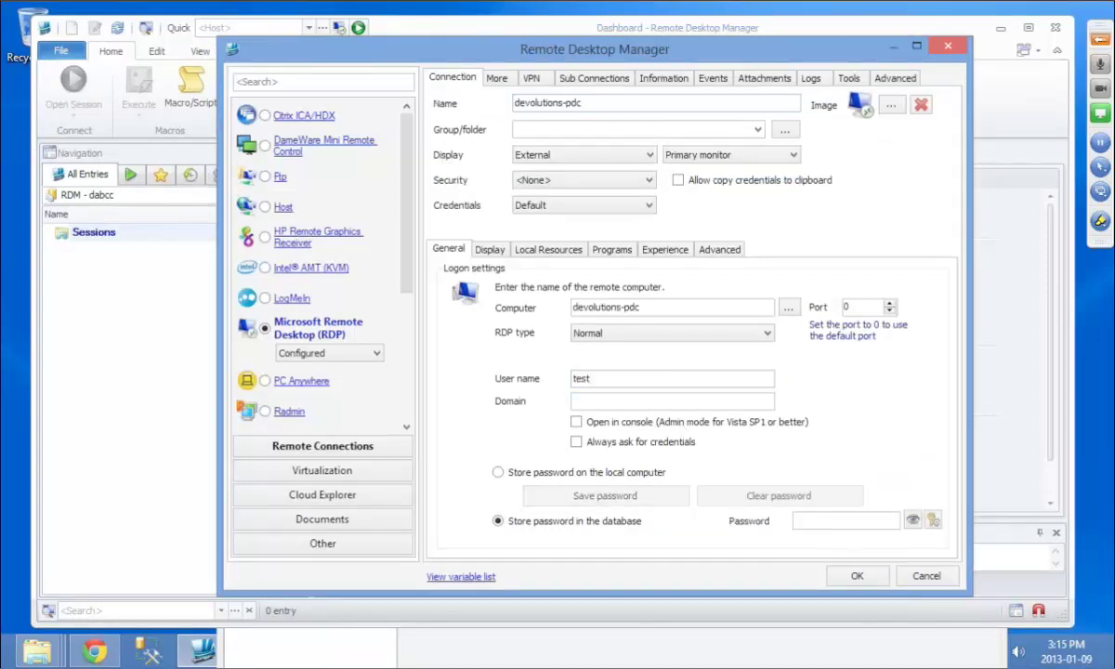
{"action": "left_click", "coordinate": [857, 577]}
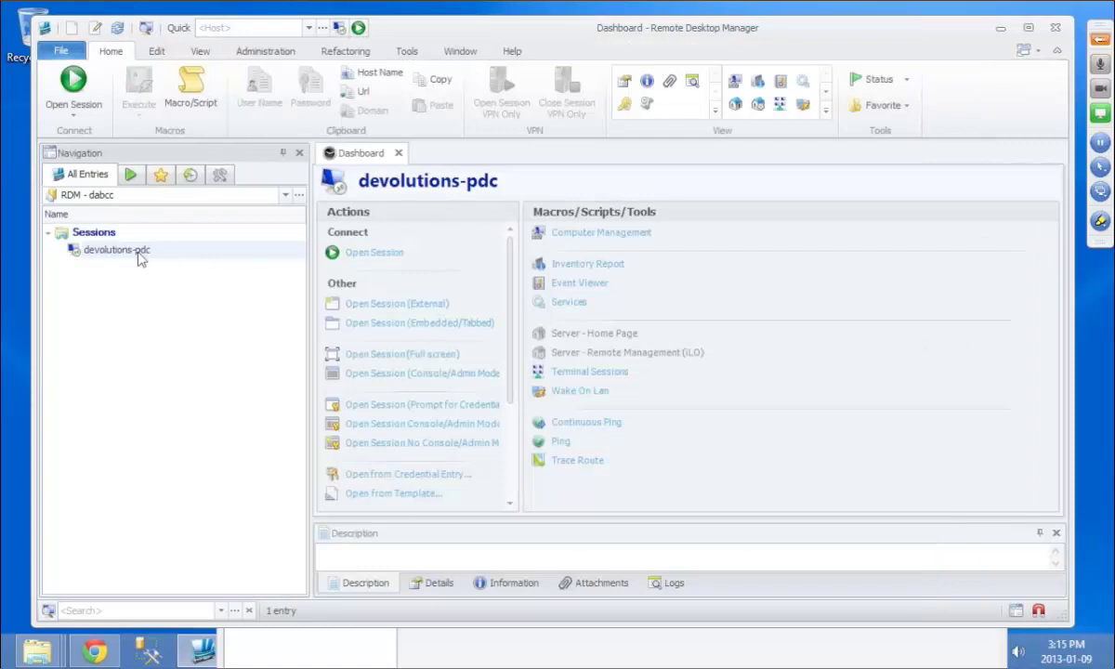
Step: Add an Admin security group, then start a second group named Dev
{"action": "left_click", "coordinate": [263, 54]}
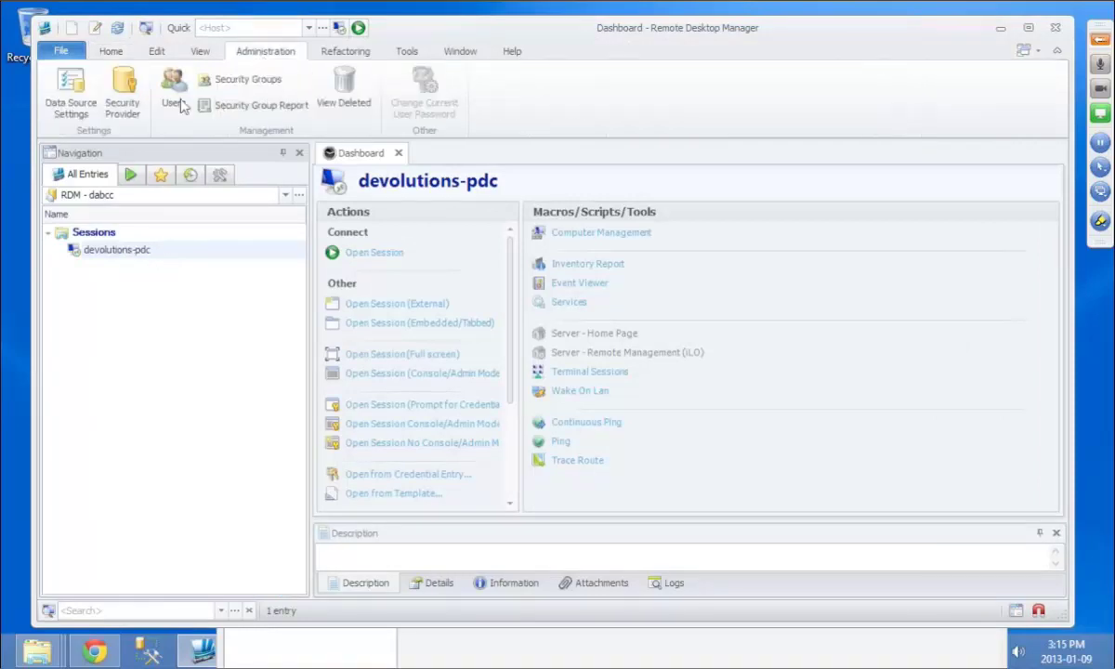
{"action": "left_click", "coordinate": [255, 83]}
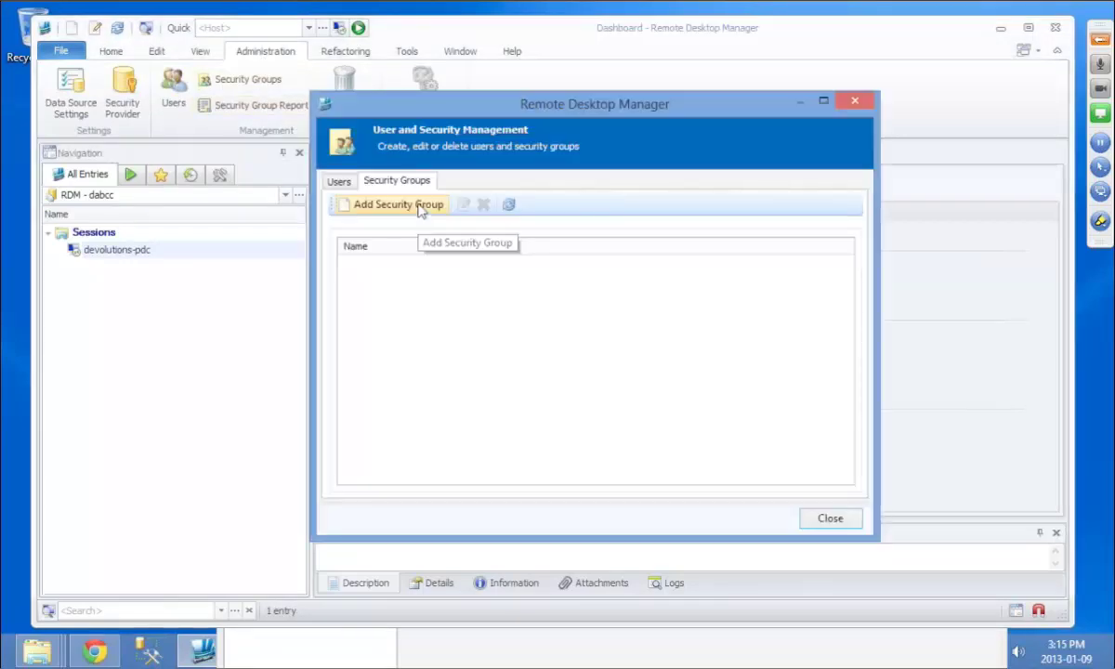
{"action": "left_click", "coordinate": [420, 206]}
{"action": "type", "text": "A"}
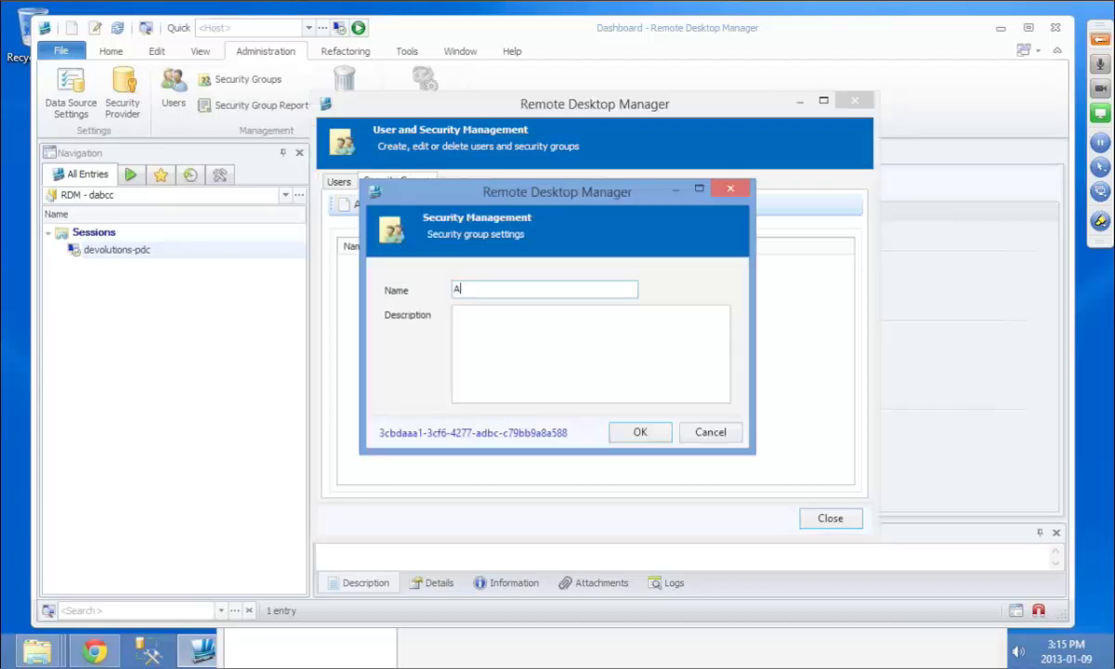
{"action": "type", "text": "dmin"}
{"action": "left_click", "coordinate": [640, 433]}
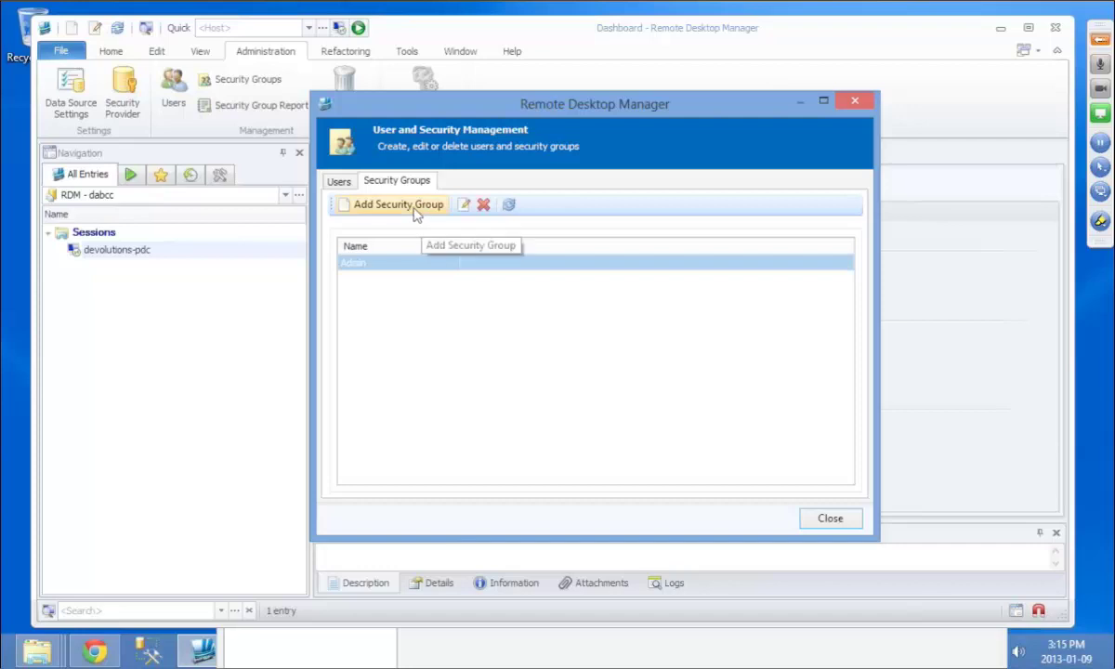
{"action": "left_click", "coordinate": [414, 213]}
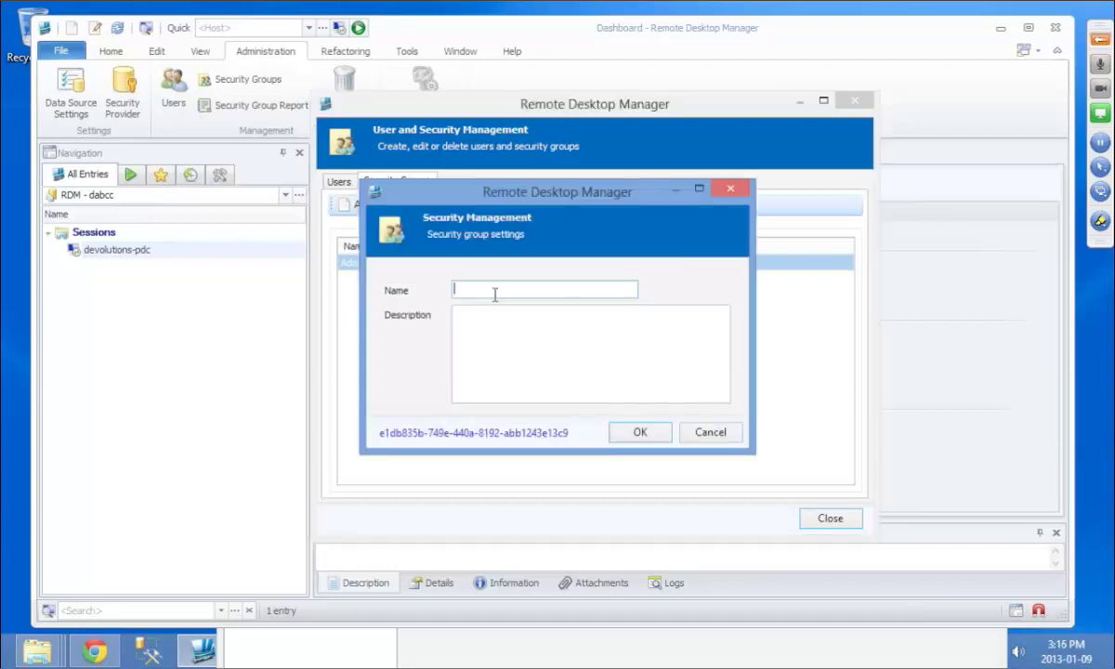
{"action": "type", "text": "Dev"}
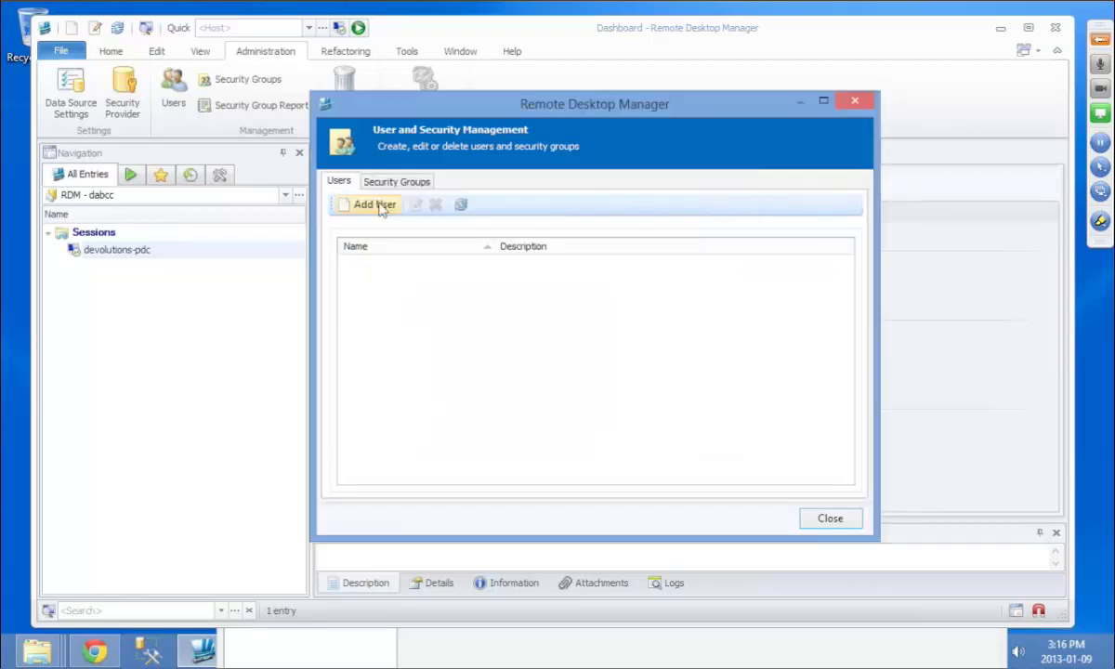
Step: Create user rdmuser1 with a password and the Add sessions right
{"action": "left_click", "coordinate": [378, 205]}
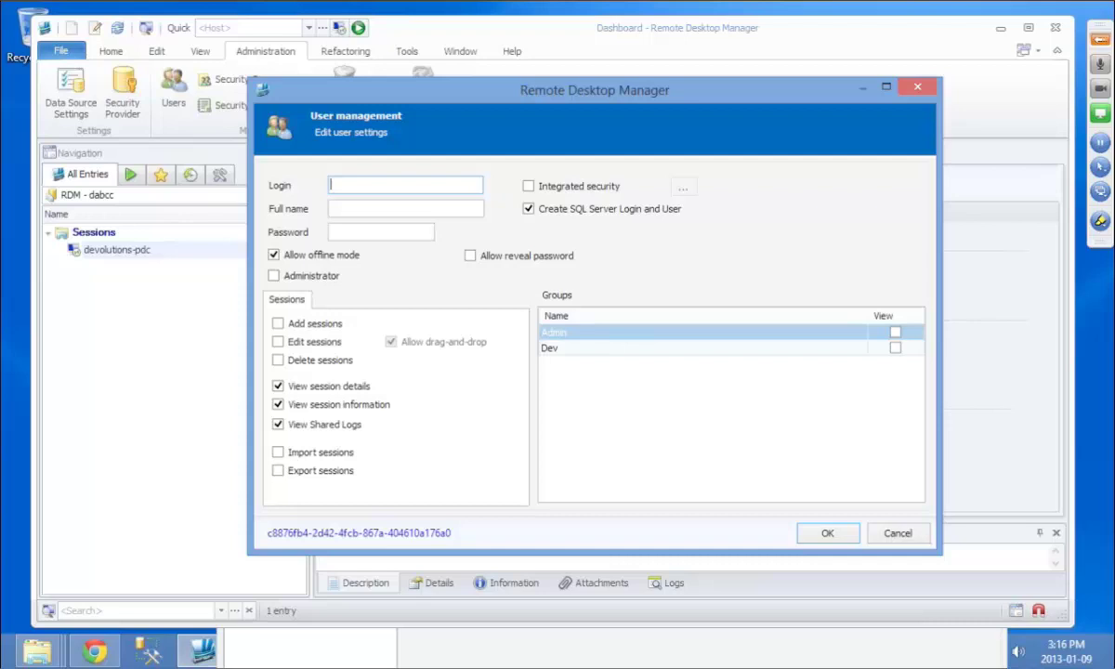
{"action": "type", "text": "rdmuser1"}
{"action": "left_click", "coordinate": [353, 230]}
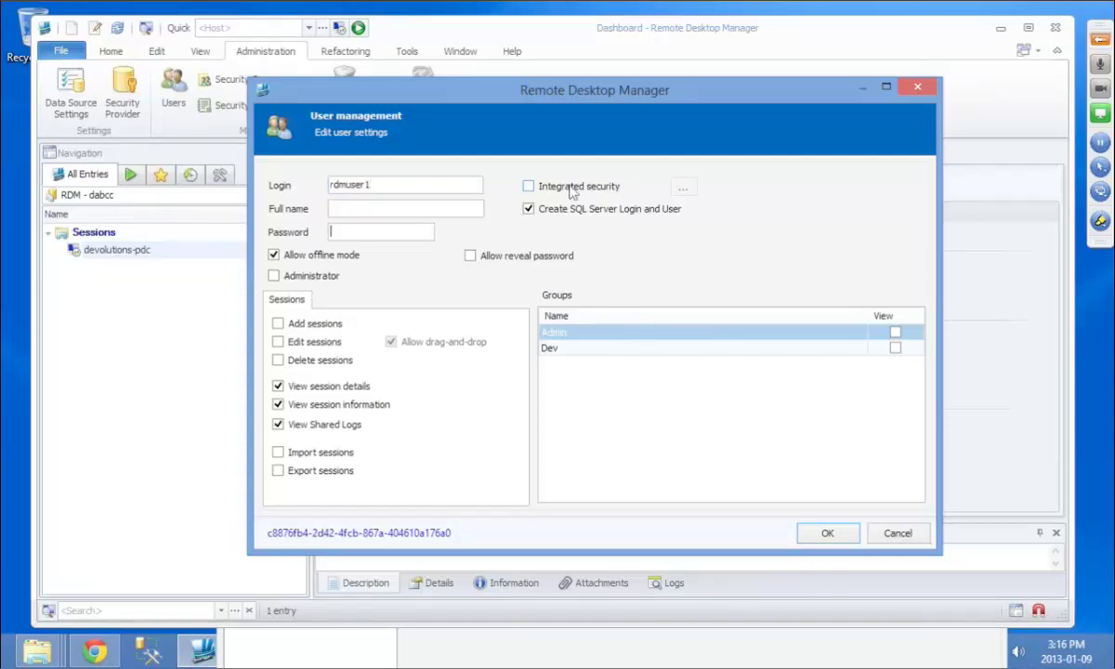
{"action": "type", "text": "123456"}
{"action": "left_click", "coordinate": [300, 324]}
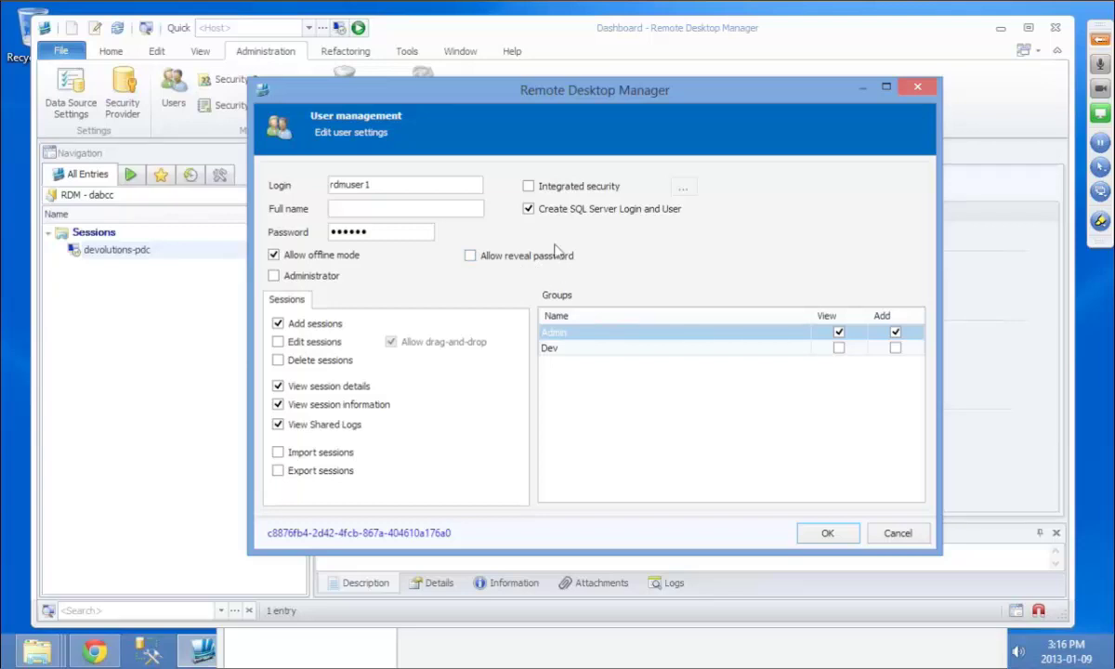
{"action": "left_click", "coordinate": [826, 535]}
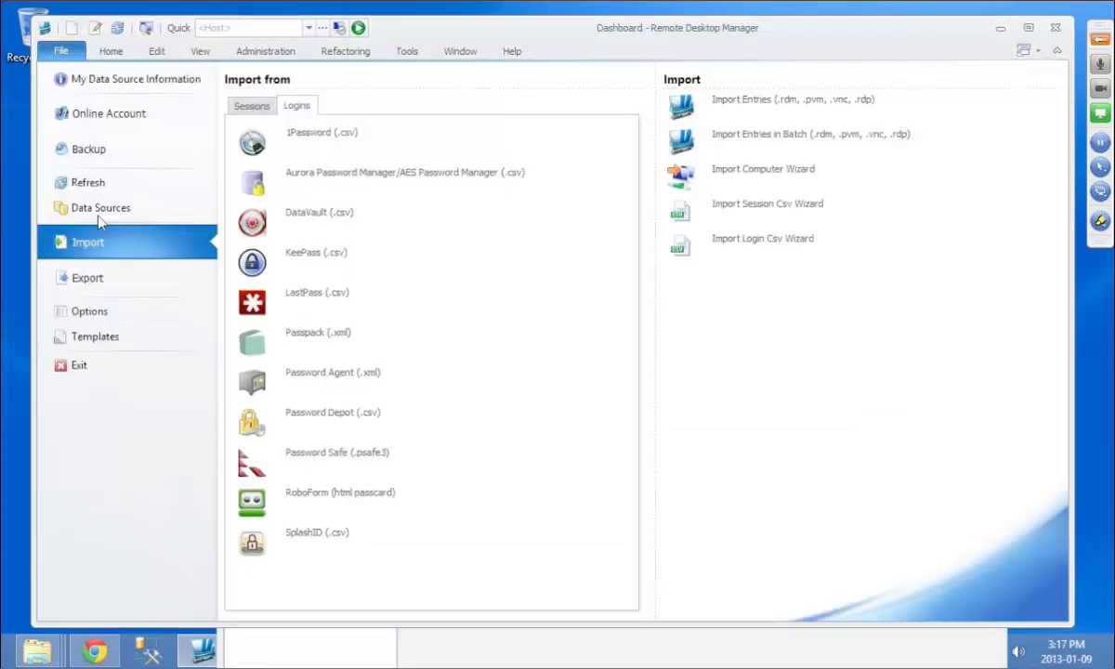
Step: Duplicate RDM - dabcc using SQL login rdmuser1 instead of integrated security, testing server and database
{"action": "left_click", "coordinate": [98, 211]}
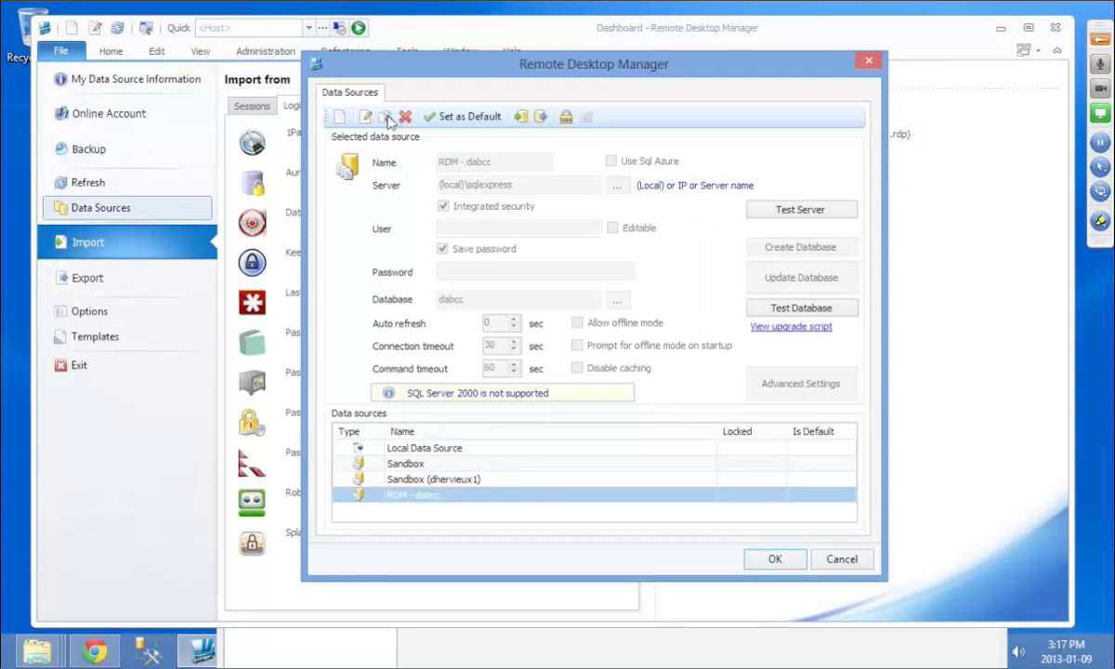
{"action": "left_click", "coordinate": [386, 118]}
{"action": "left_click", "coordinate": [420, 253]}
{"action": "left_click", "coordinate": [493, 275]}
{"action": "type", "text": "rdm"}
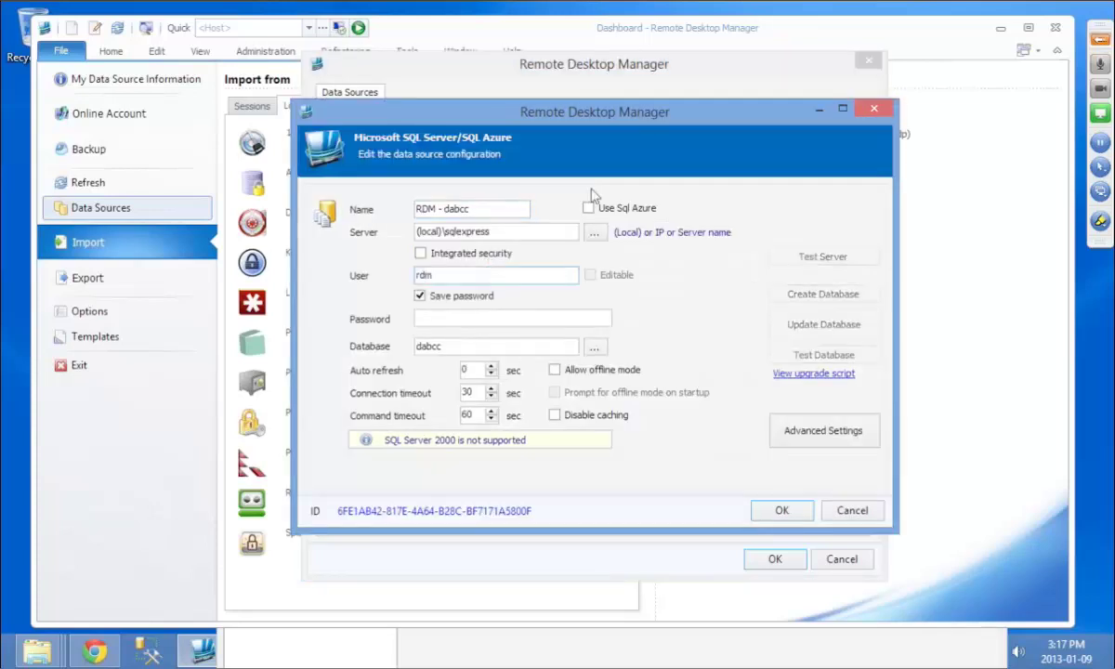
{"action": "type", "text": "user1"}
{"action": "left_click", "coordinate": [513, 313]}
{"action": "type", "text": "123456"}
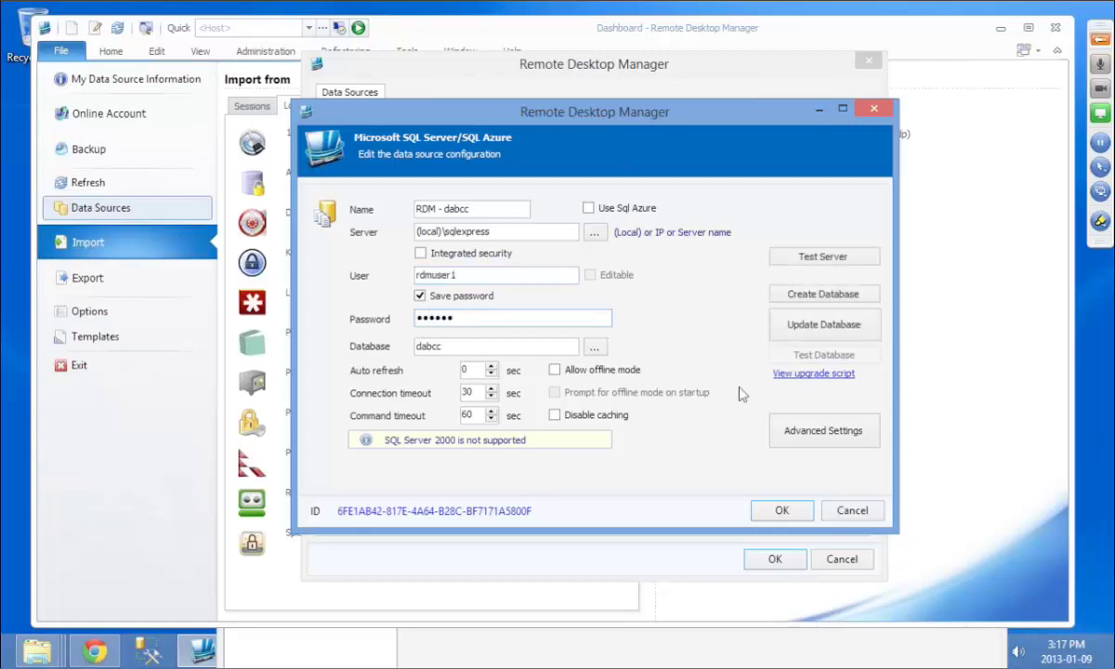
{"action": "left_click", "coordinate": [821, 260]}
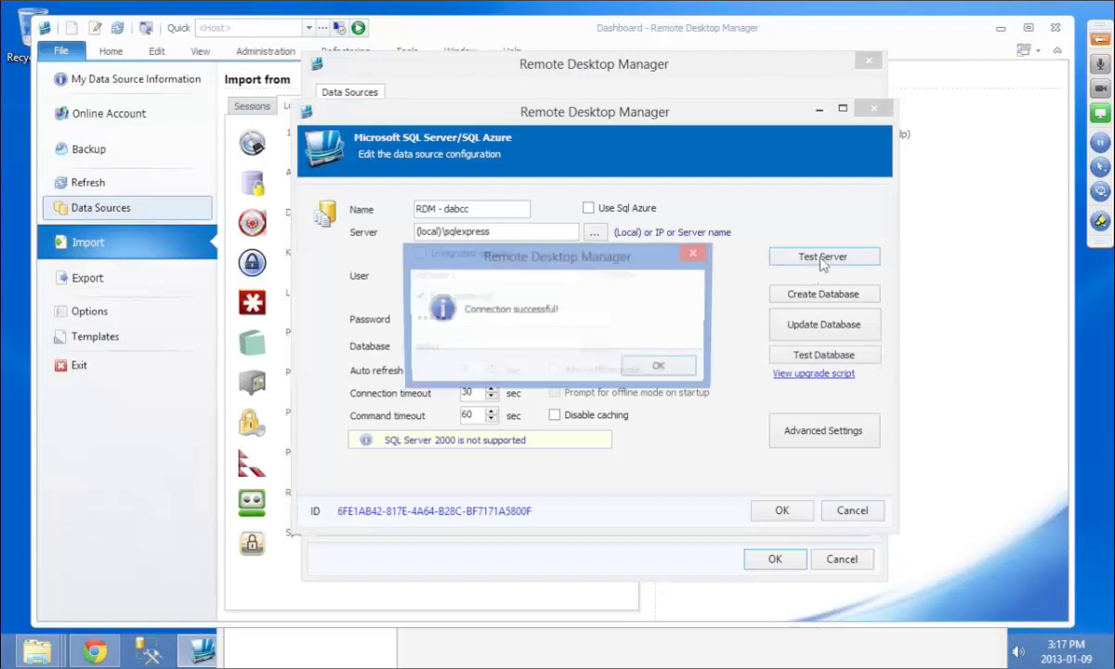
{"action": "key", "text": "Return"}
{"action": "left_click", "coordinate": [834, 357]}
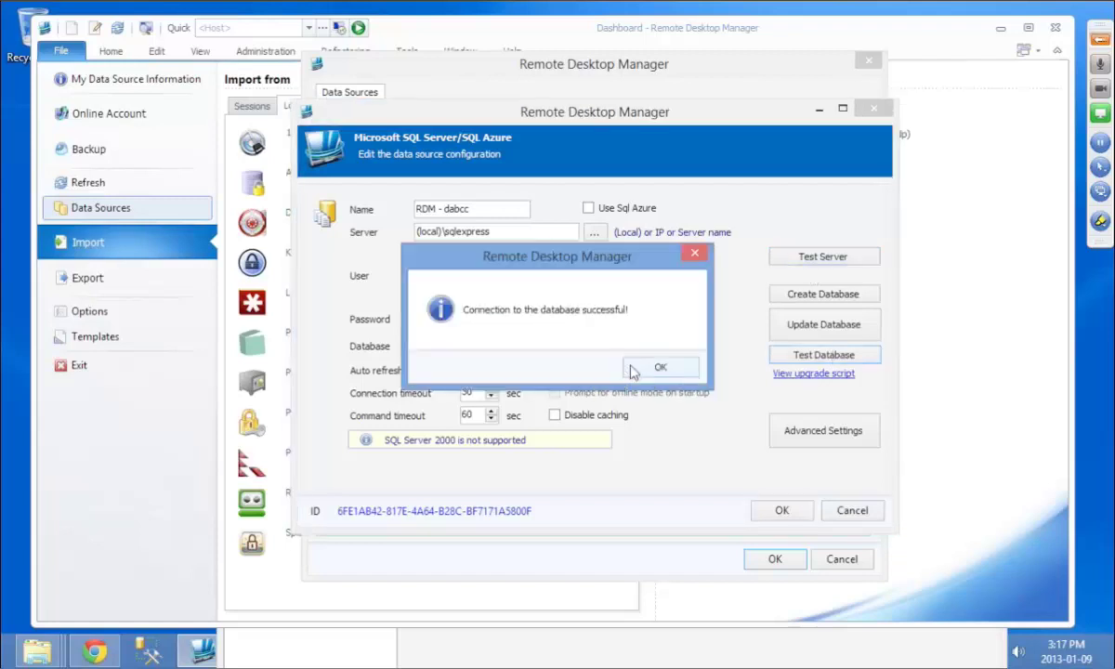
{"action": "left_click", "coordinate": [660, 368]}
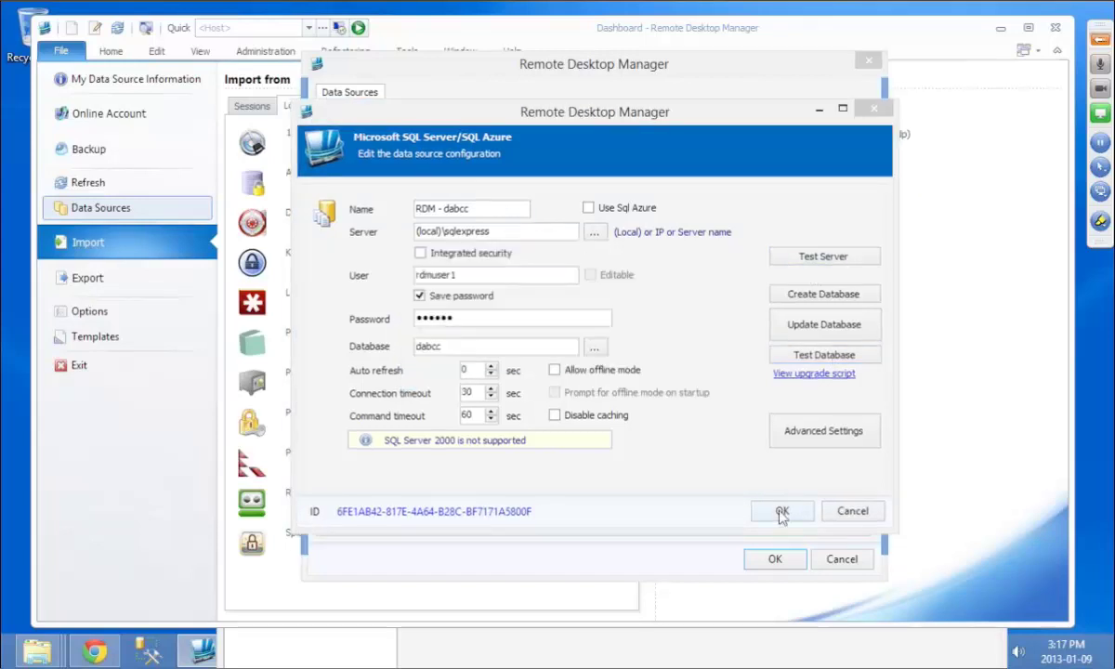
{"action": "left_click", "coordinate": [782, 513]}
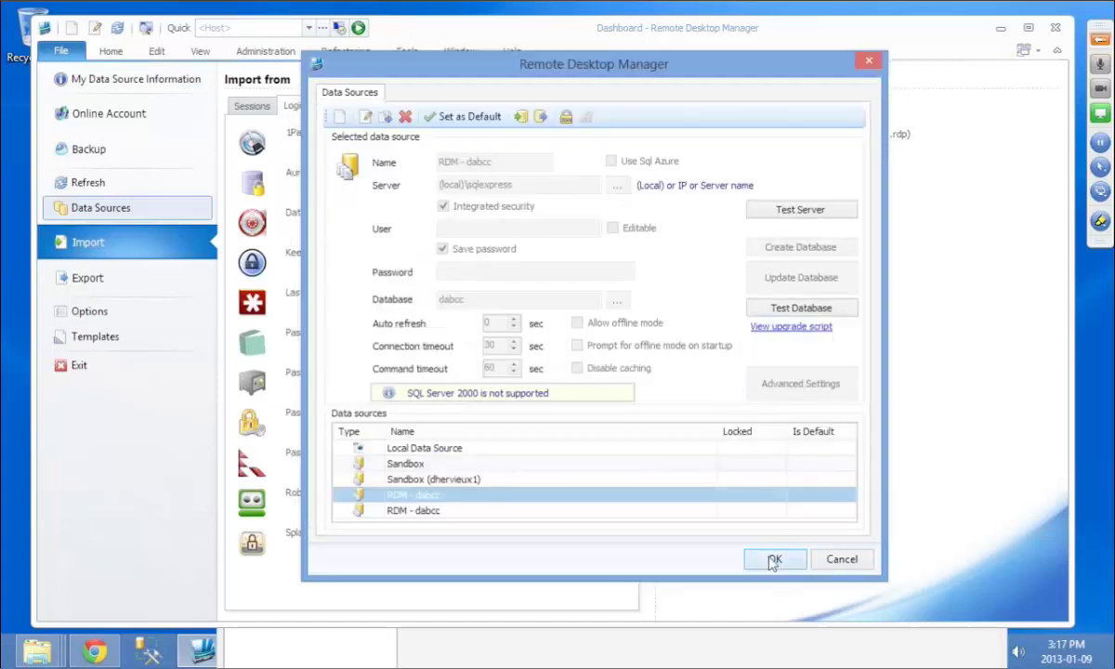
{"action": "left_click", "coordinate": [774, 559]}
Step: Rename the copied data source to RDM - dabcc - user1
{"action": "left_click", "coordinate": [269, 193]}
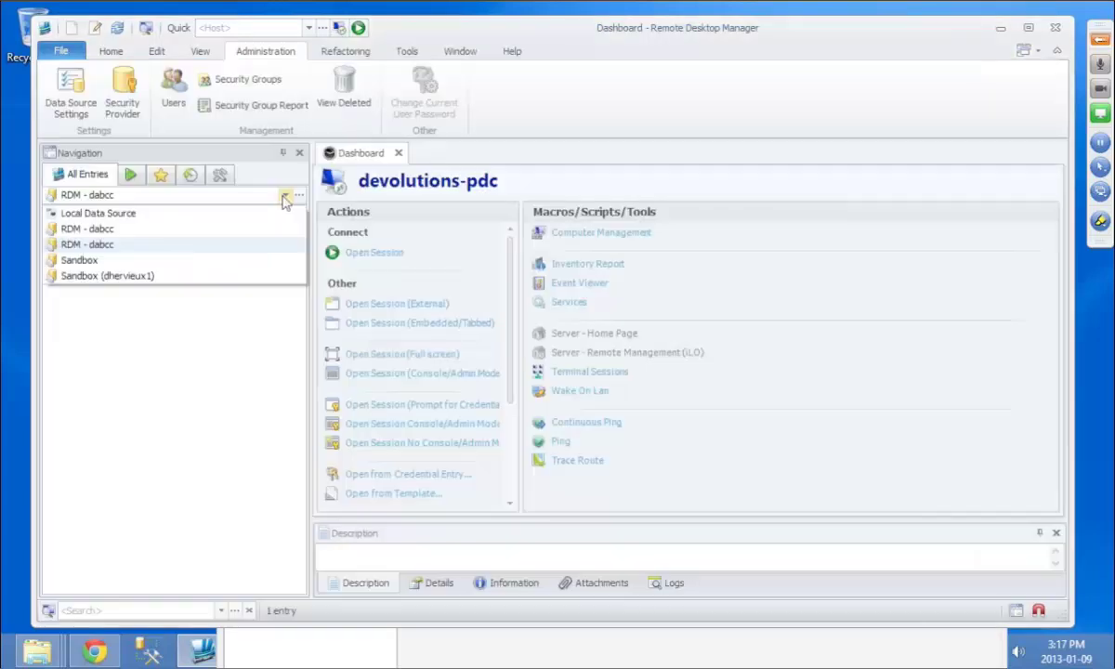
{"action": "left_click", "coordinate": [105, 79]}
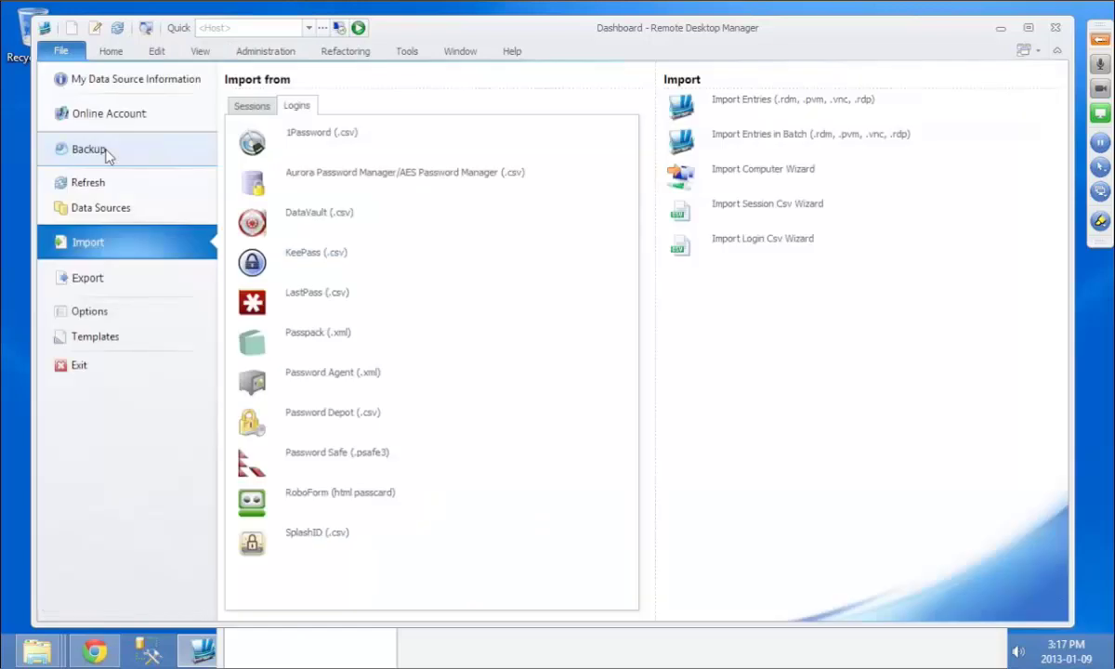
{"action": "left_click", "coordinate": [112, 210]}
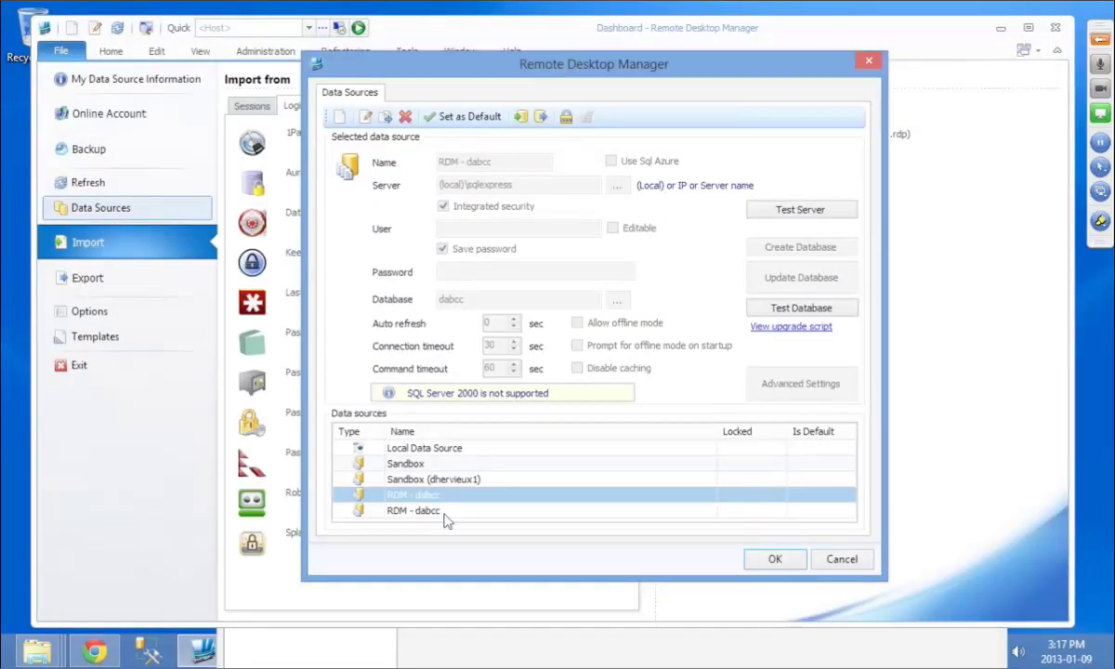
{"action": "double_click", "coordinate": [444, 515]}
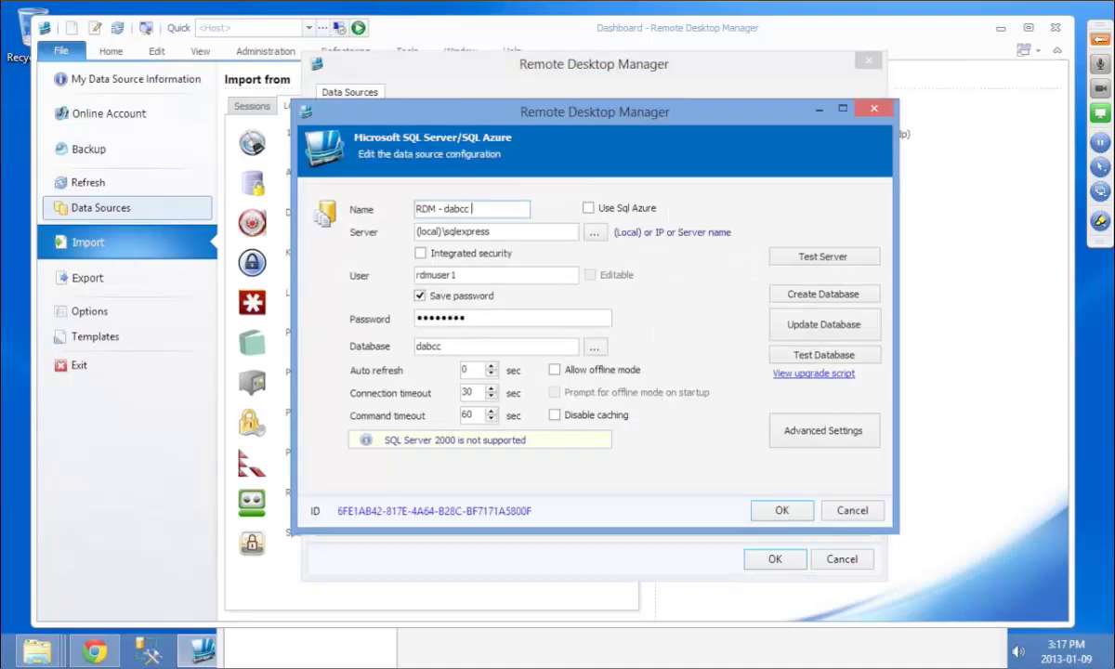
{"action": "left_click", "coordinate": [791, 519]}
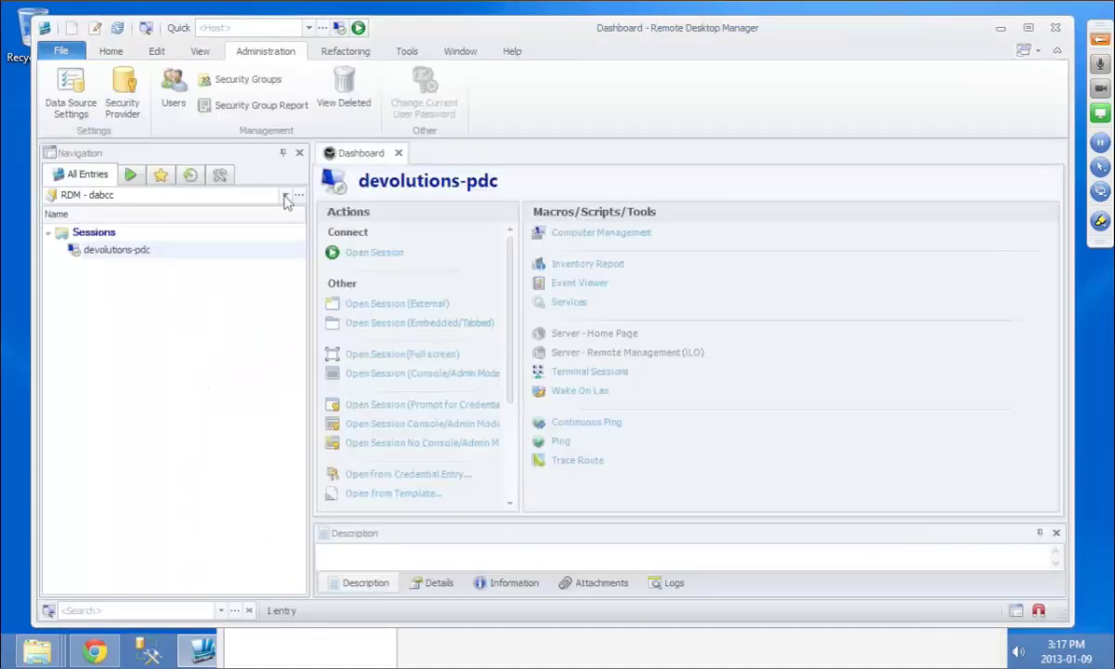
{"action": "left_click", "coordinate": [285, 196]}
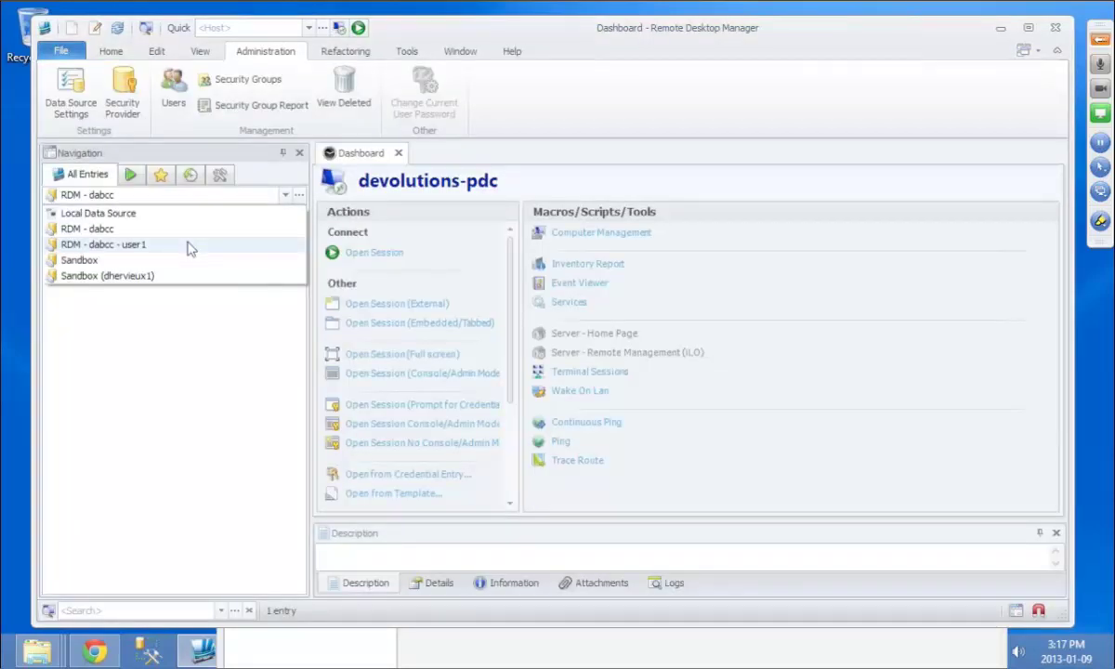
{"action": "left_click", "coordinate": [188, 245]}
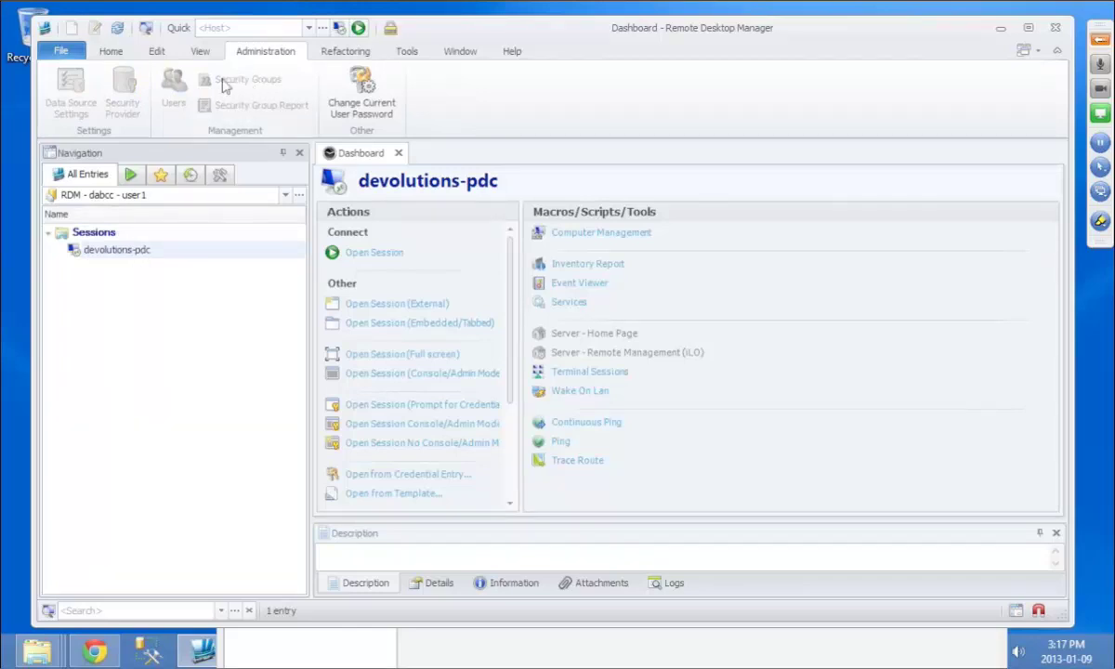
{"action": "left_click", "coordinate": [279, 194]}
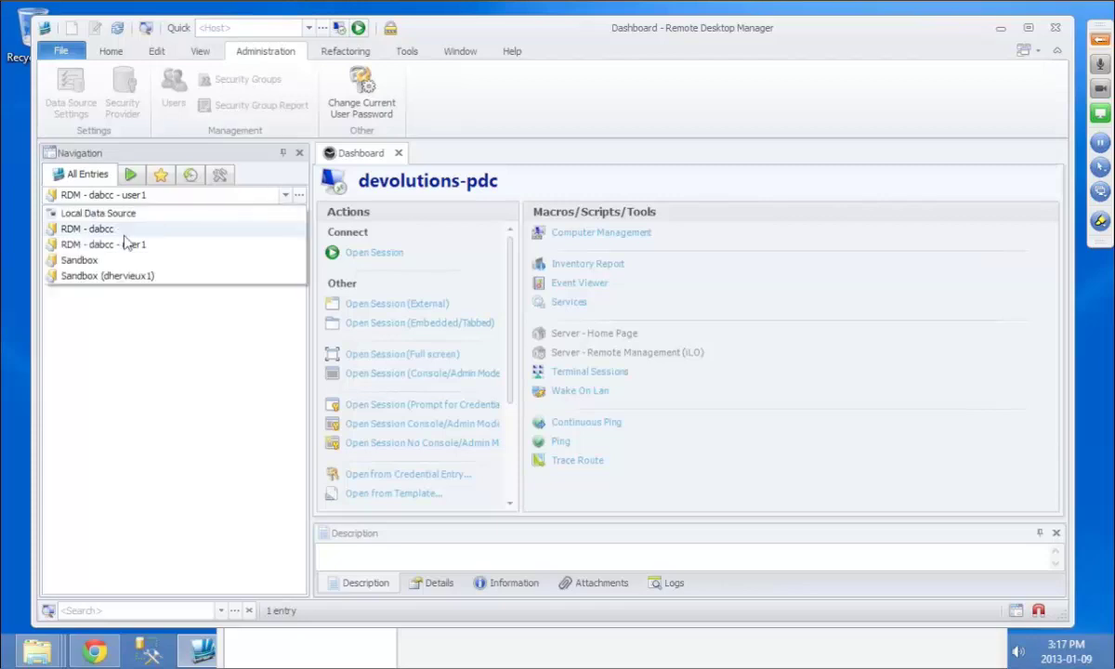
{"action": "left_click", "coordinate": [118, 229]}
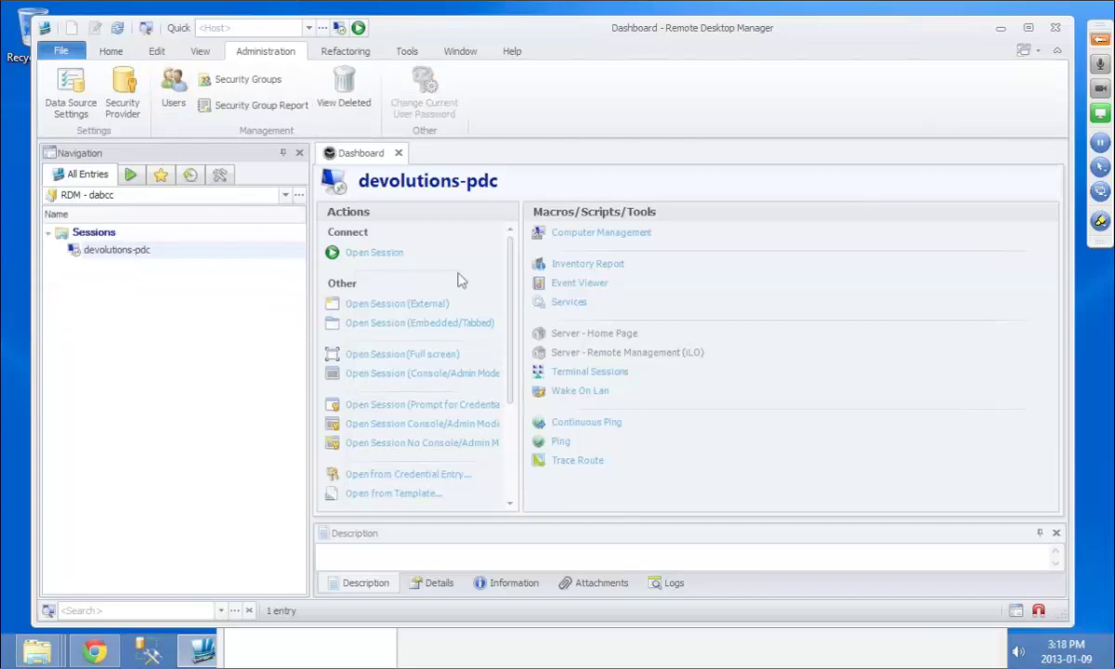
Step: Assign the devolutions-pdc entry to the Dev security group
{"action": "key", "text": "ctrl+e"}
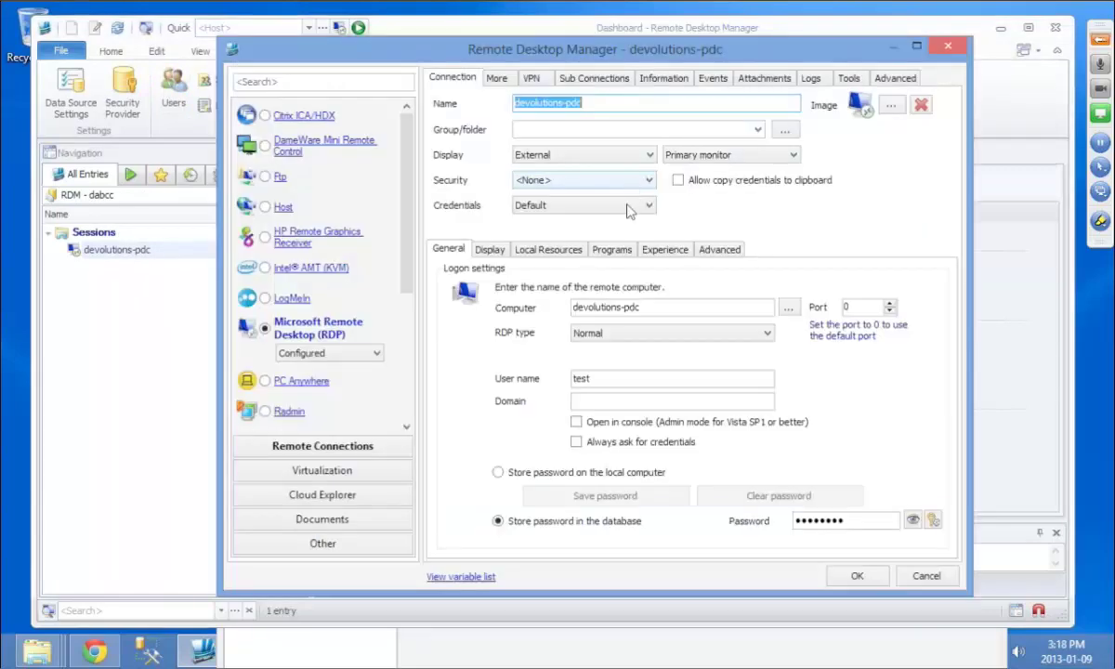
{"action": "left_click", "coordinate": [640, 181]}
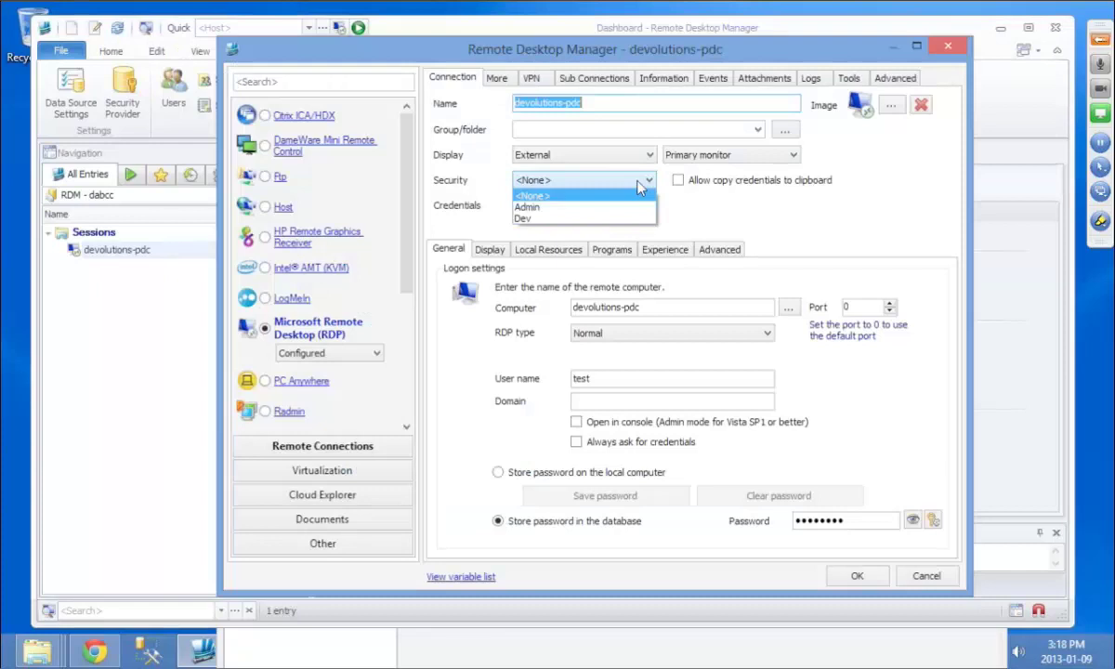
{"action": "left_click", "coordinate": [568, 219]}
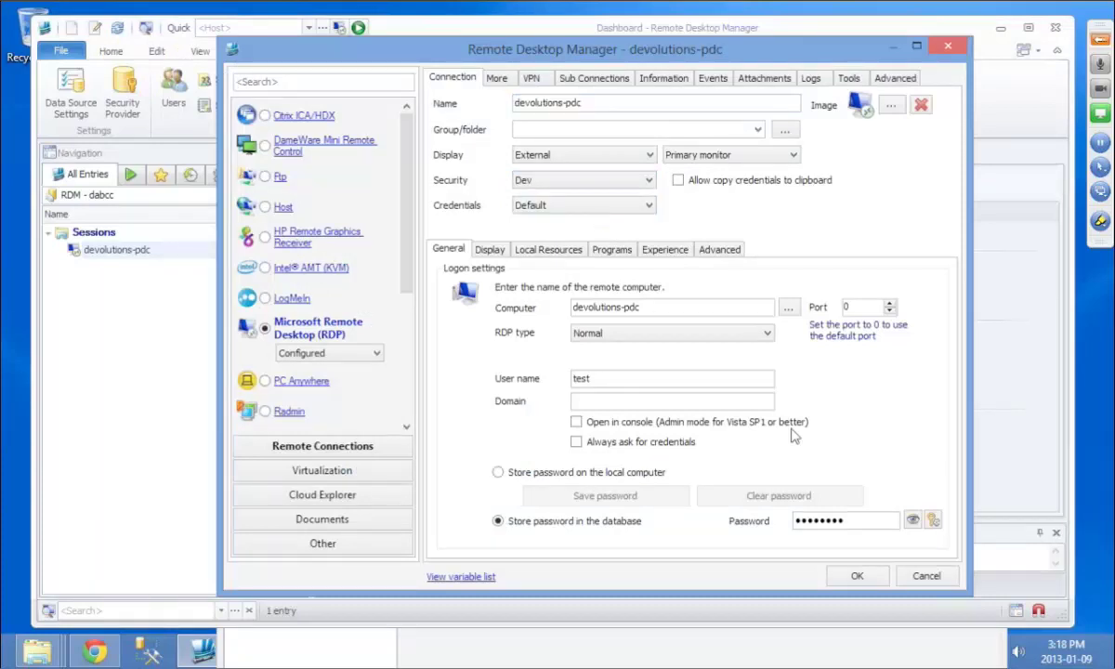
{"action": "key", "text": "Return"}
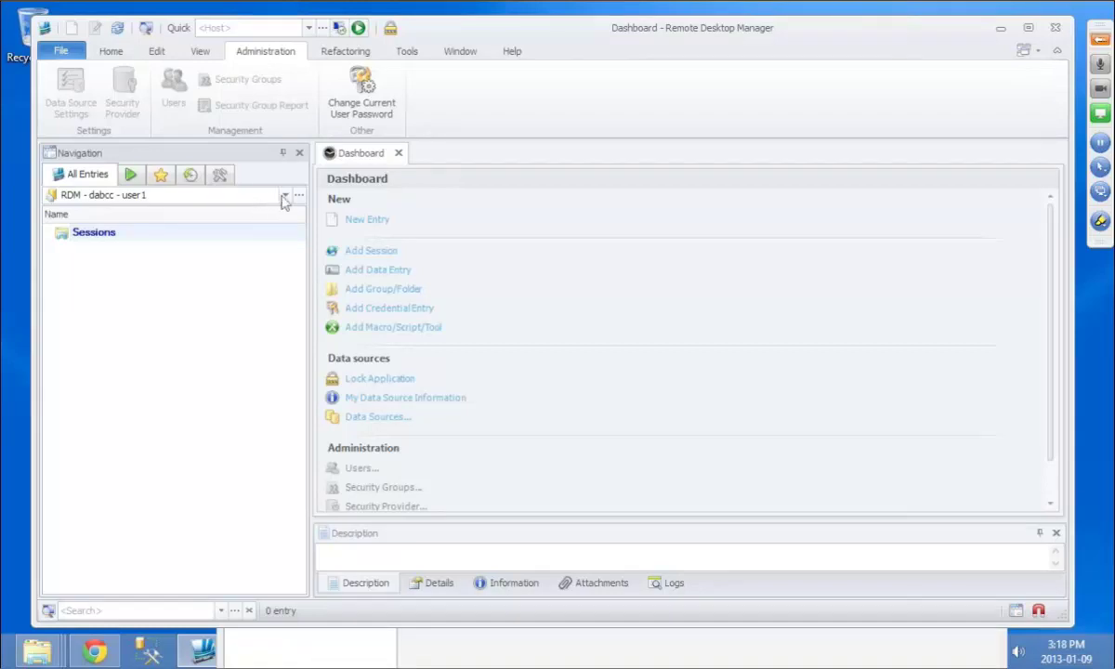
Step: Create a Company-type group folder named Group1 under Sessions
{"action": "right_click", "coordinate": [109, 233]}
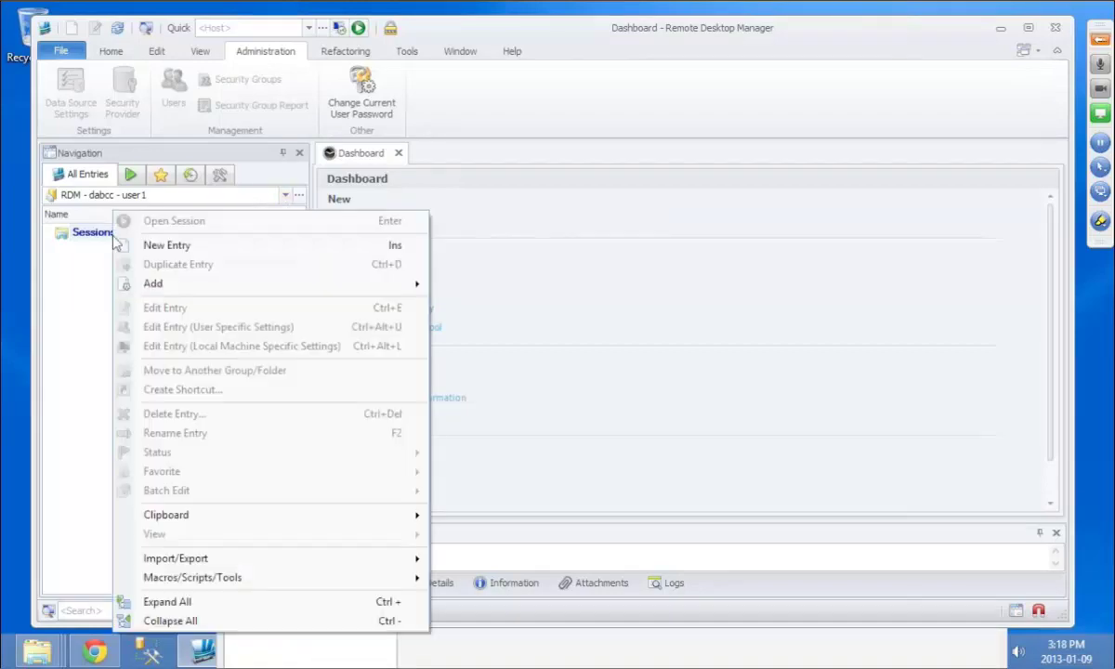
{"action": "left_click", "coordinate": [172, 288]}
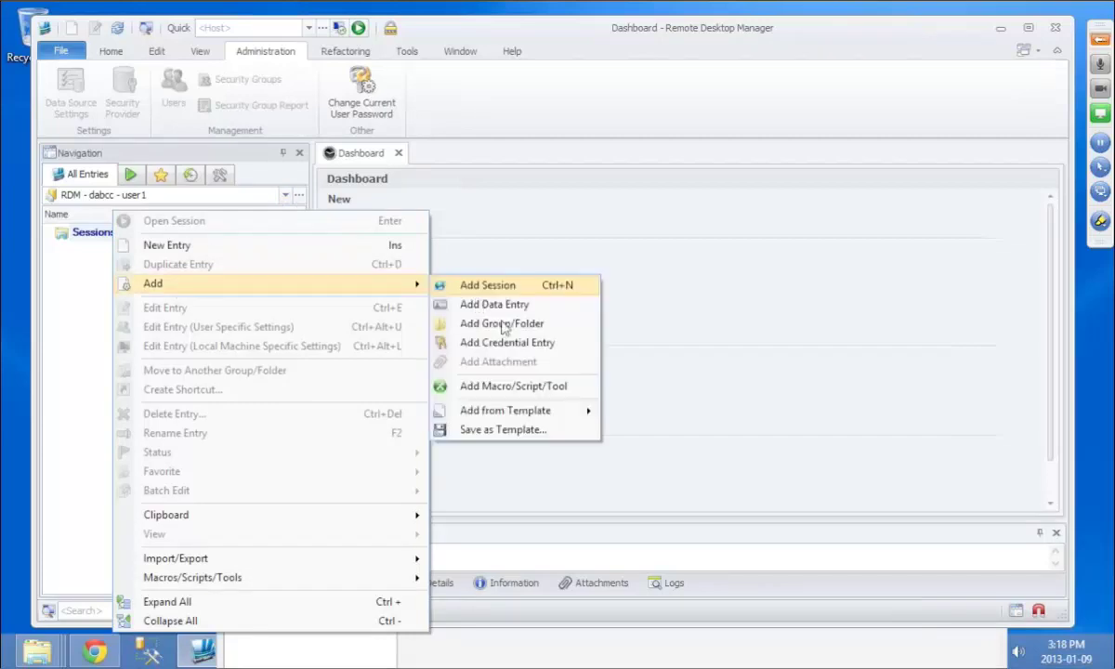
{"action": "left_click", "coordinate": [503, 325]}
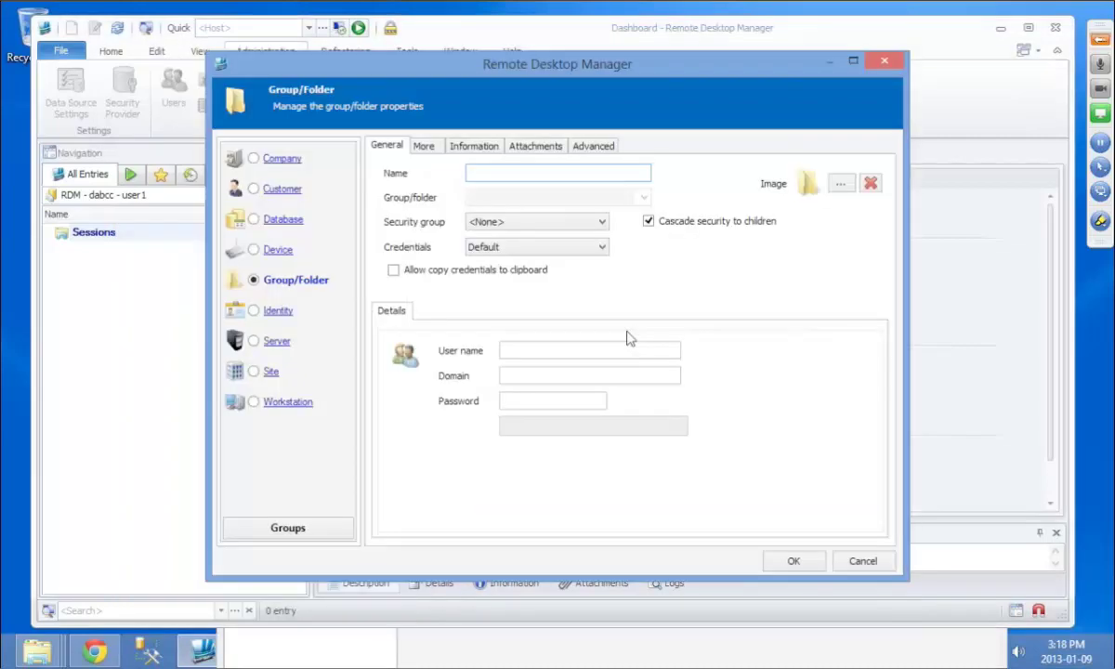
{"action": "type", "text": "Group1"}
{"action": "left_click", "coordinate": [281, 161]}
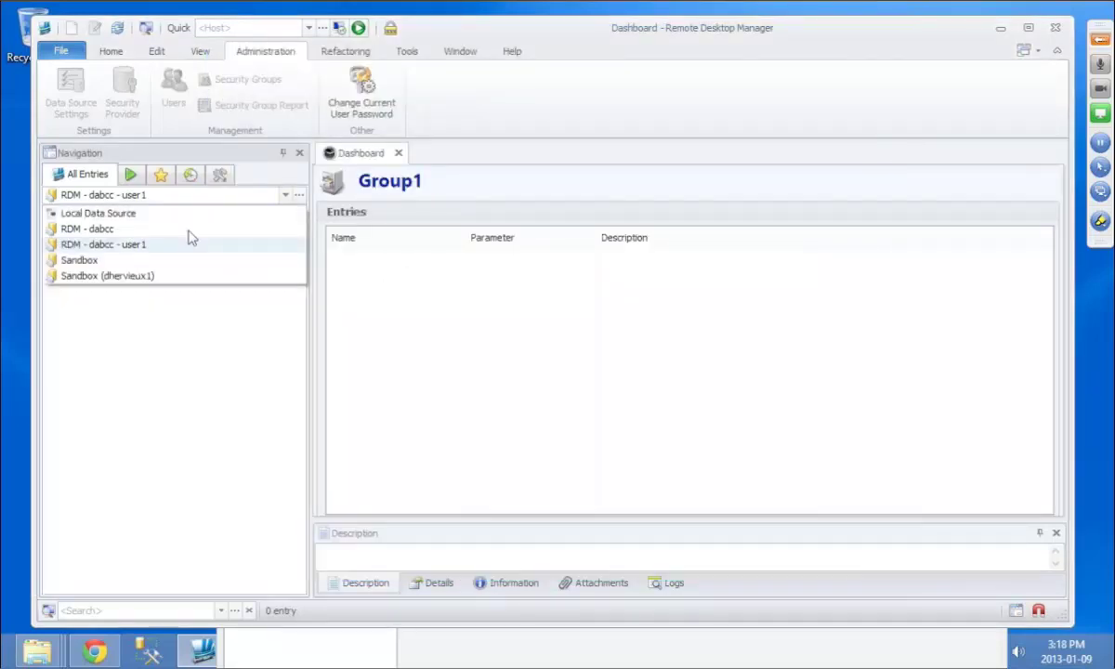
{"action": "left_click", "coordinate": [188, 229]}
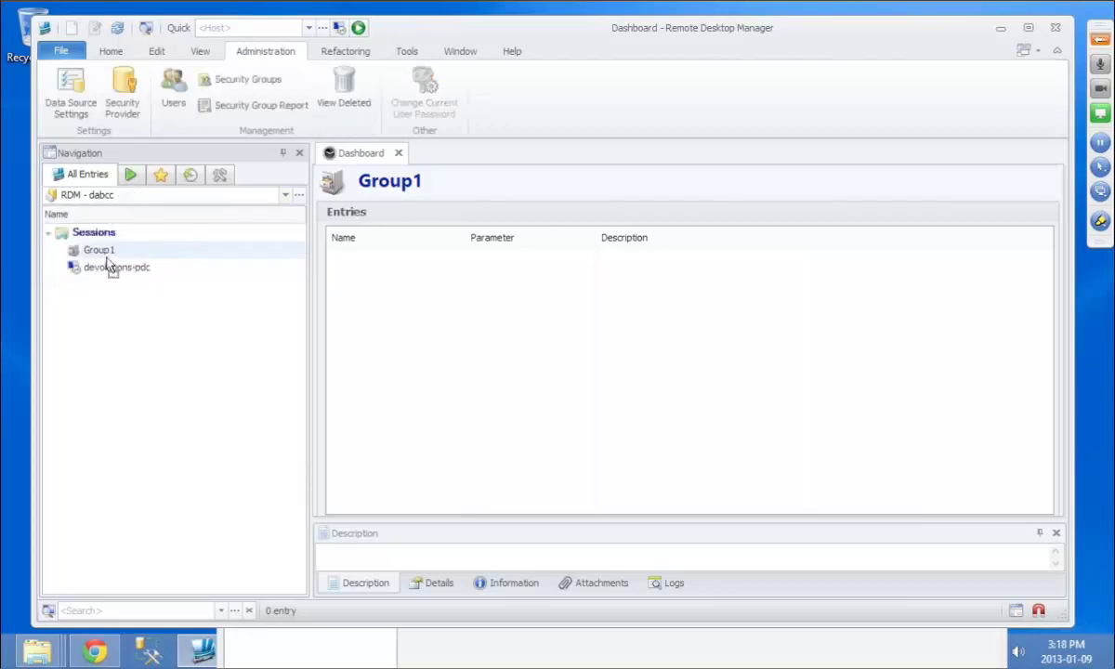
{"action": "left_click", "coordinate": [112, 268]}
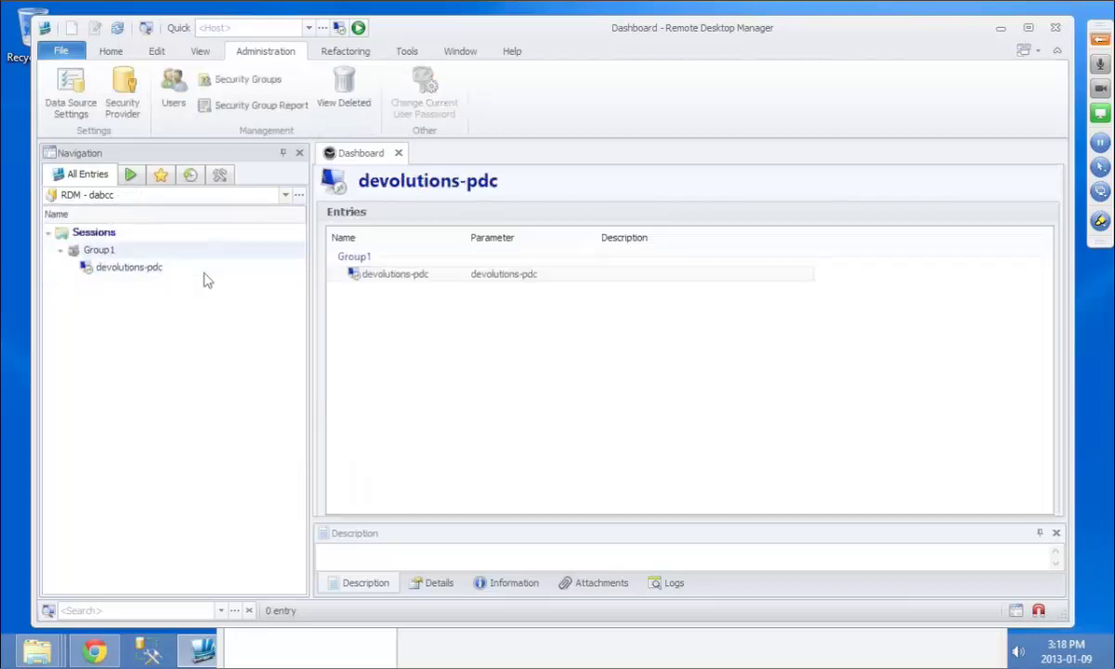
Step: Set the devolutions-pdc entry's security to <None>
{"action": "double_click", "coordinate": [143, 267]}
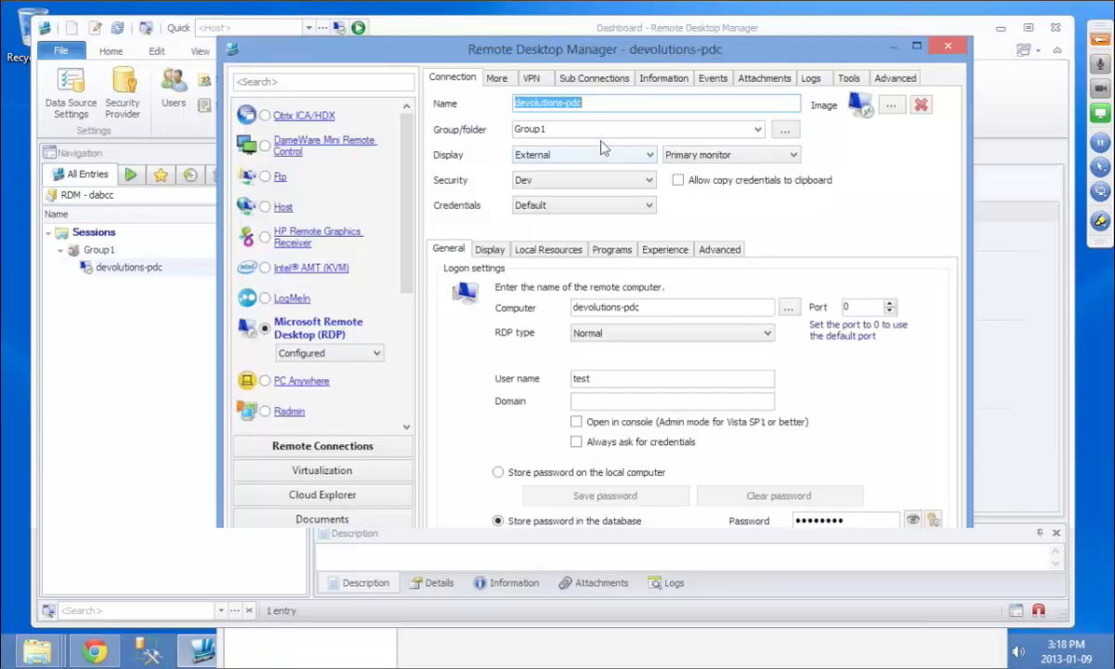
{"action": "left_click", "coordinate": [585, 180]}
{"action": "left_click", "coordinate": [585, 194]}
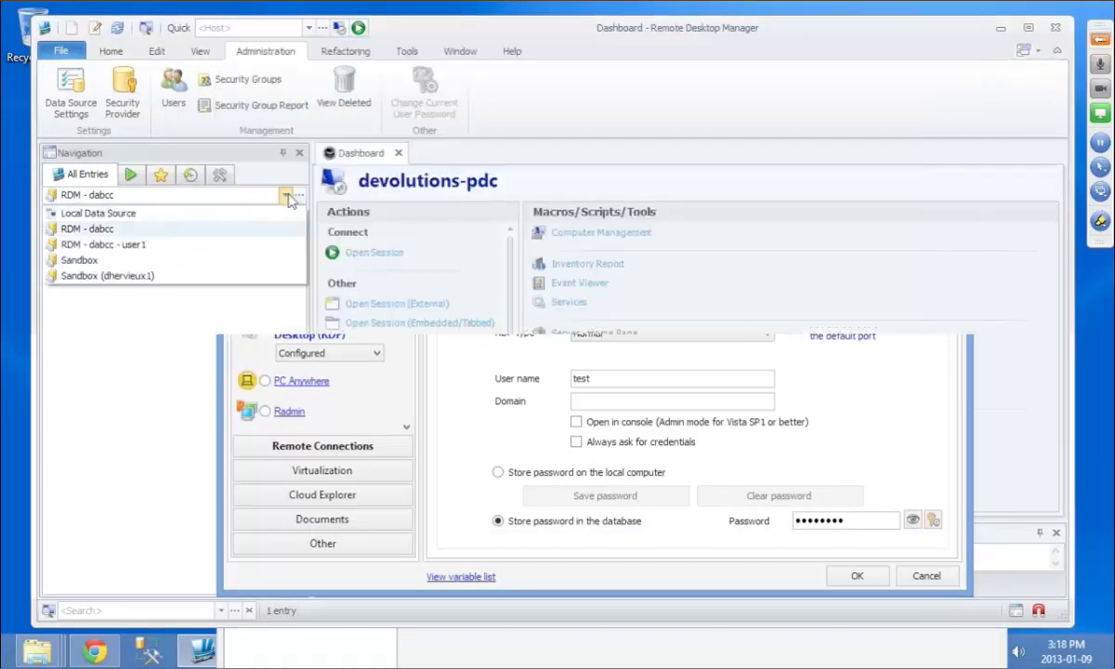
Step: Check devolutions-pdc under Group1 on RDM - dabcc - user1, then return to RDM - dabcc
{"action": "left_click", "coordinate": [131, 245]}
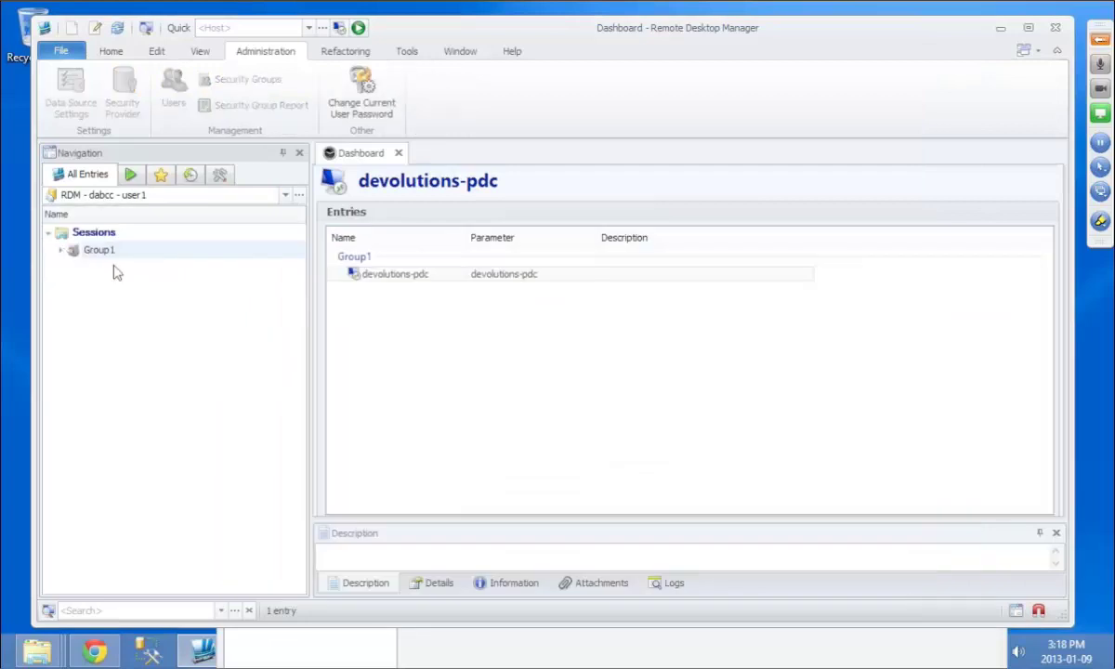
{"action": "double_click", "coordinate": [98, 250]}
{"action": "left_click", "coordinate": [116, 268]}
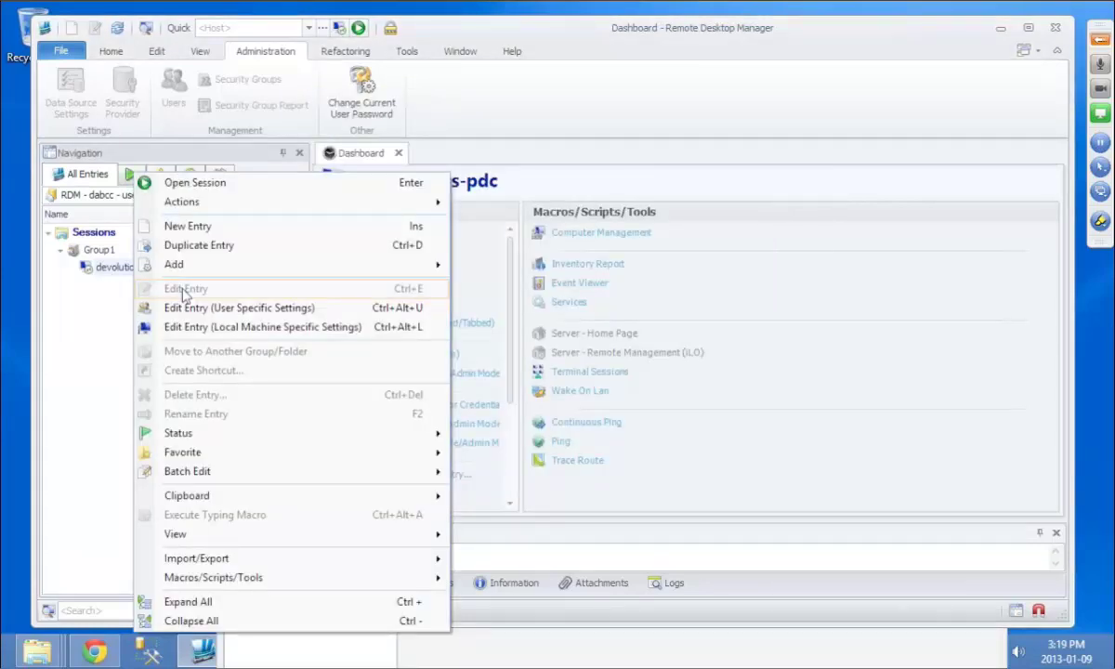
{"action": "key", "text": "Escape"}
{"action": "left_click", "coordinate": [257, 195]}
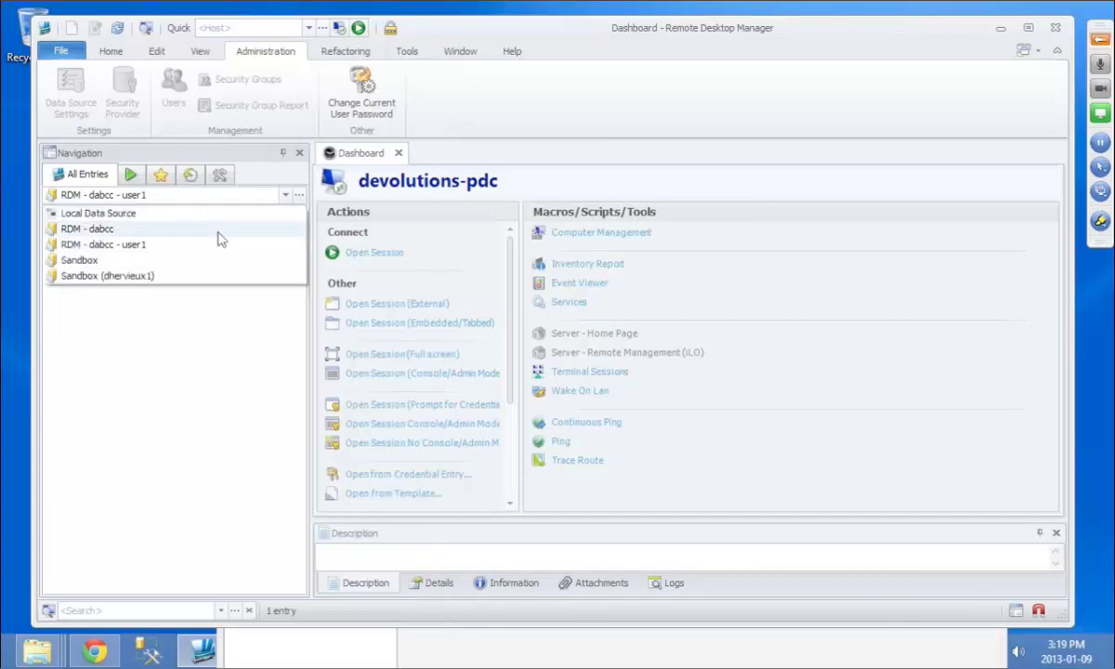
{"action": "left_click", "coordinate": [218, 230]}
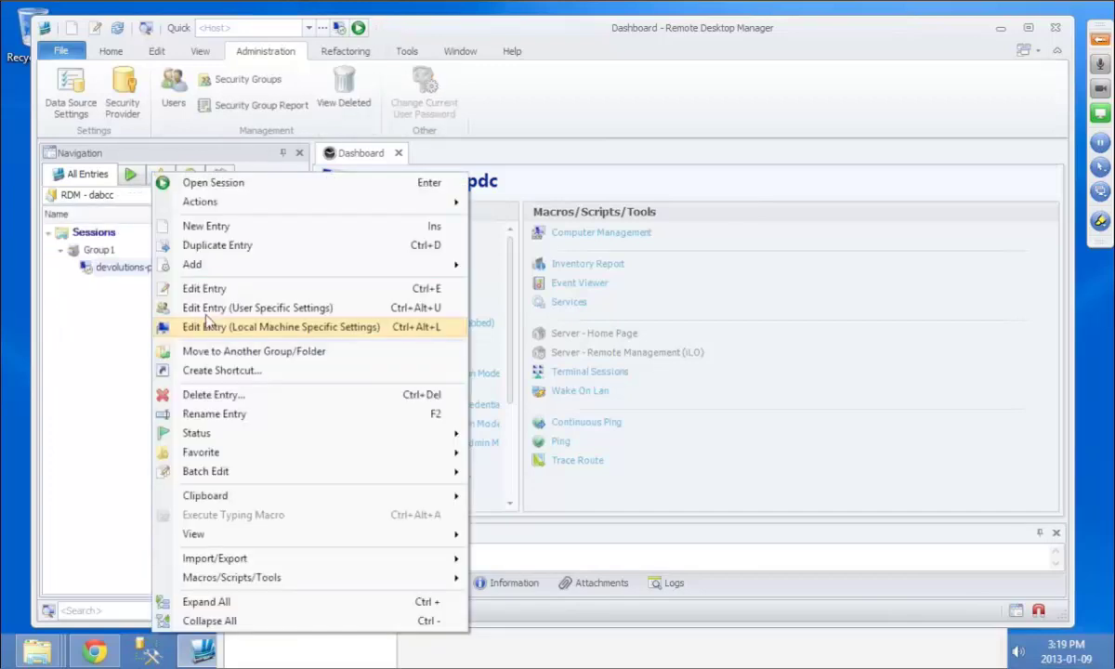
Step: Clear devolutions-pdc's stored user name and password and save the entry
{"action": "left_click", "coordinate": [206, 323]}
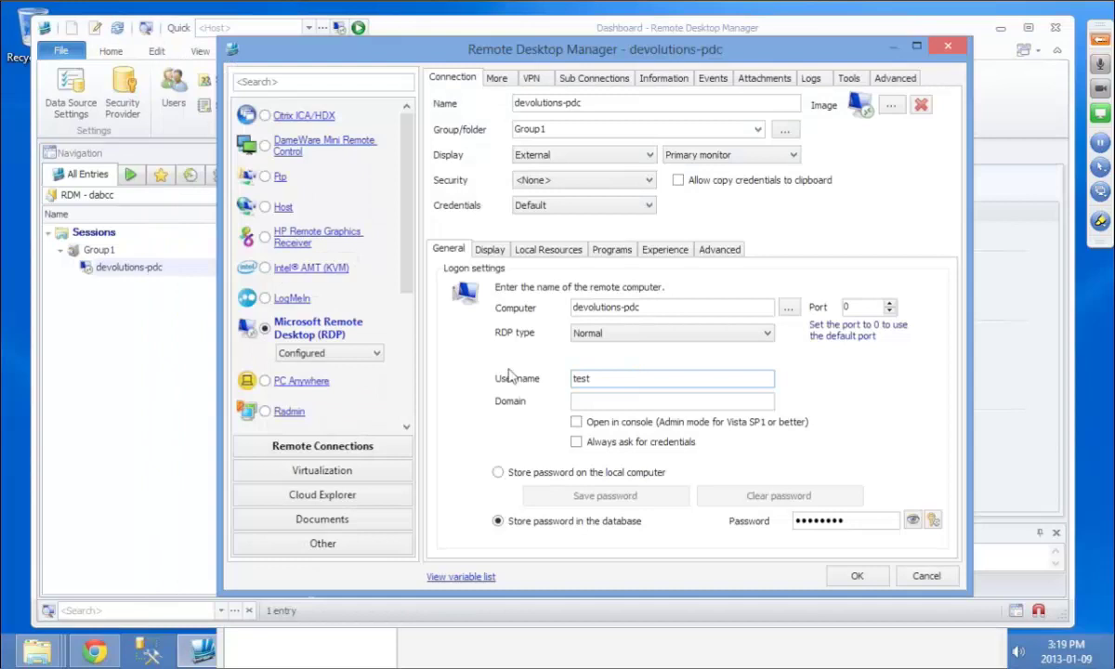
{"action": "key", "text": "BackSpace"}
{"action": "key", "text": "BackSpace"}
{"action": "key", "text": "BackSpace"}
{"action": "key", "text": "BackSpace"}
{"action": "left_click", "coordinate": [501, 469]}
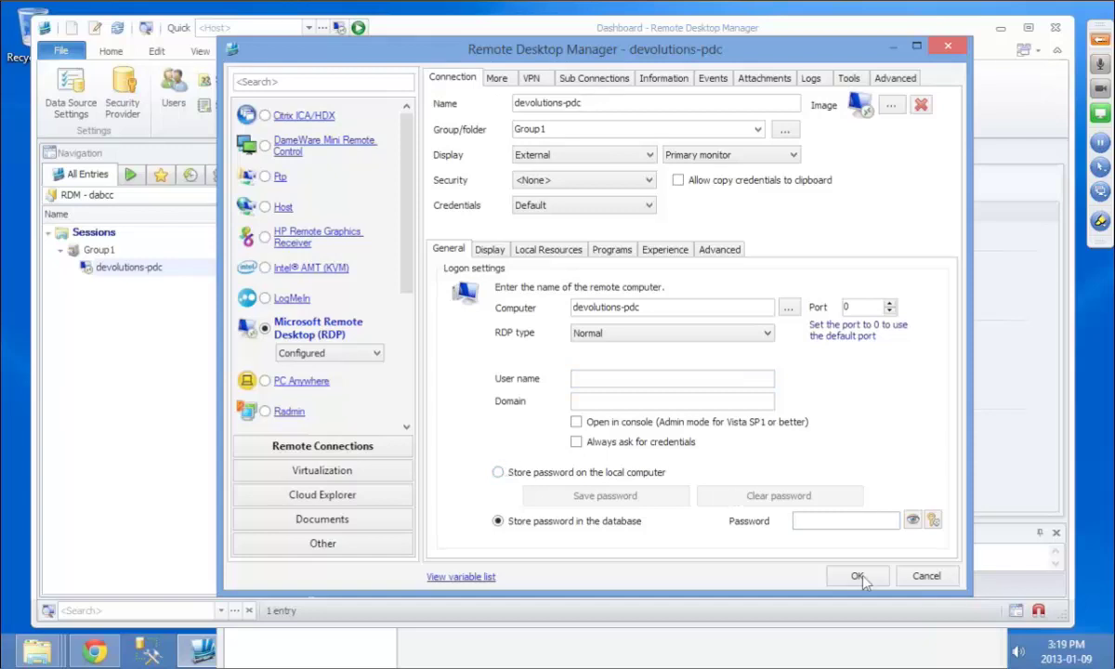
{"action": "left_click", "coordinate": [857, 576]}
{"action": "left_click", "coordinate": [213, 194]}
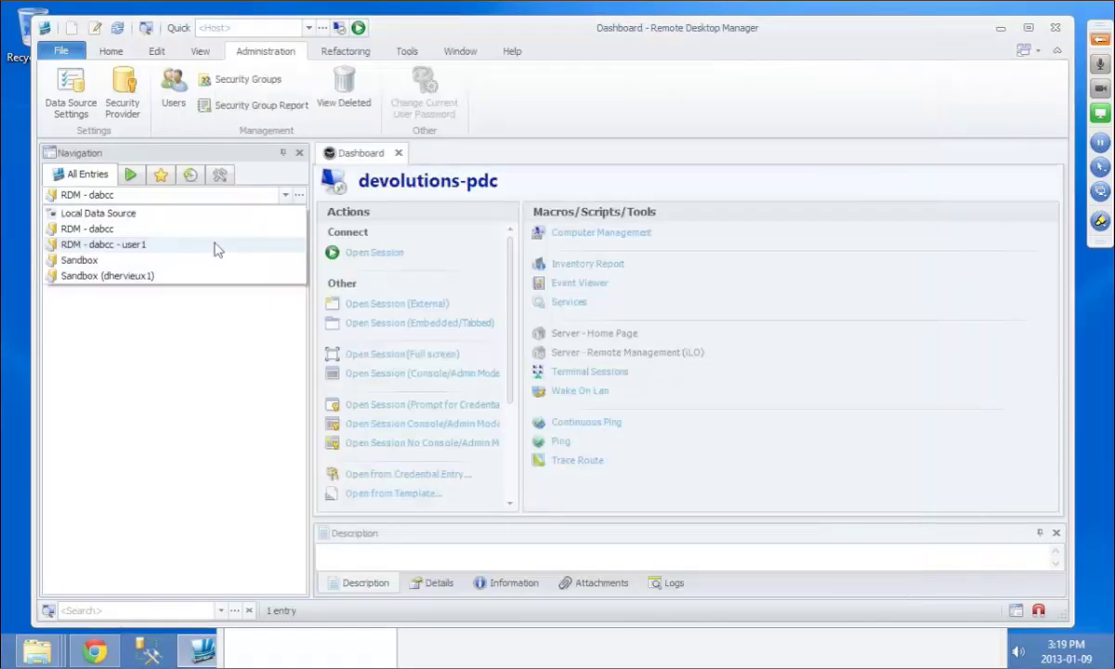
Step: On RDM - dabcc - user1, give devolutions-pdc a user-specific custom user name and password
{"action": "left_click", "coordinate": [213, 245]}
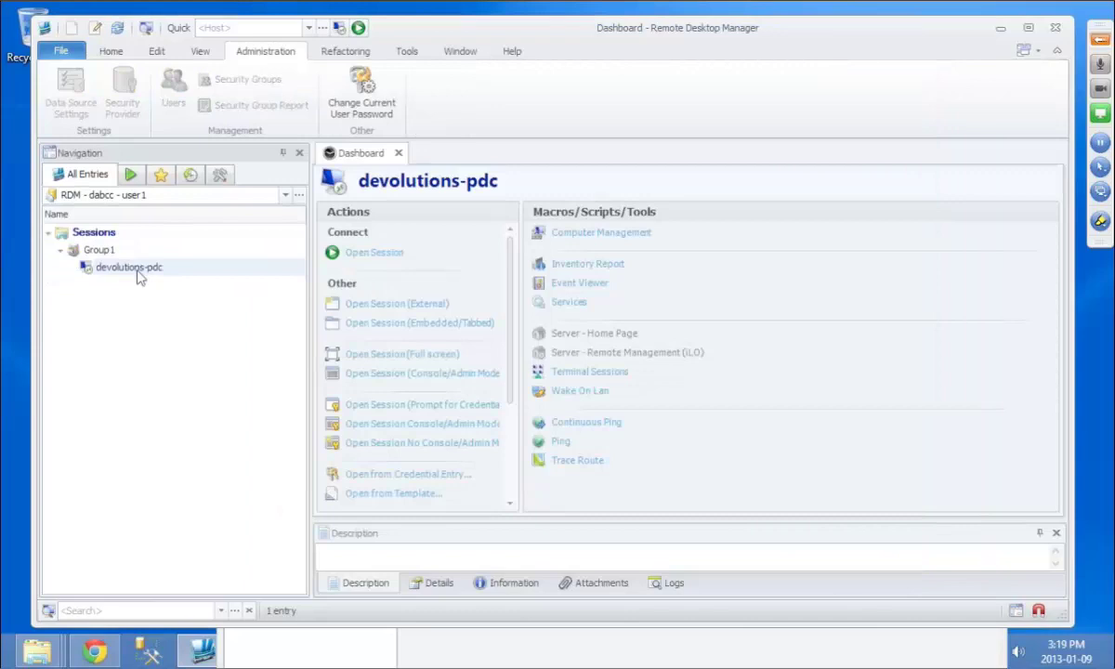
{"action": "right_click", "coordinate": [137, 272]}
{"action": "left_click", "coordinate": [189, 312]}
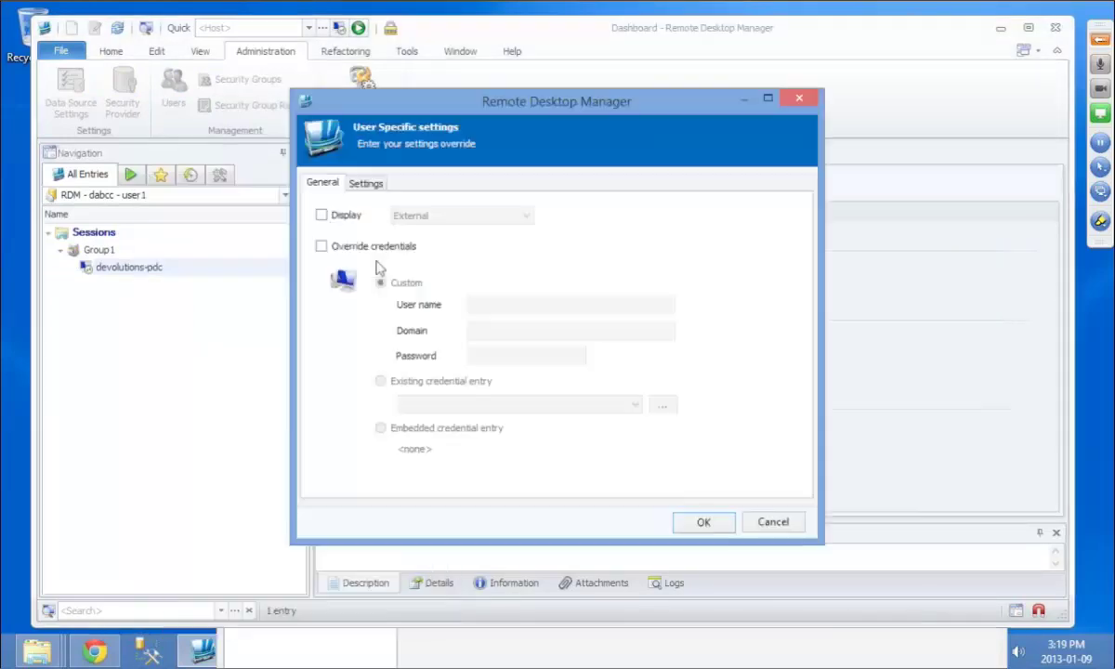
{"action": "left_click", "coordinate": [497, 305]}
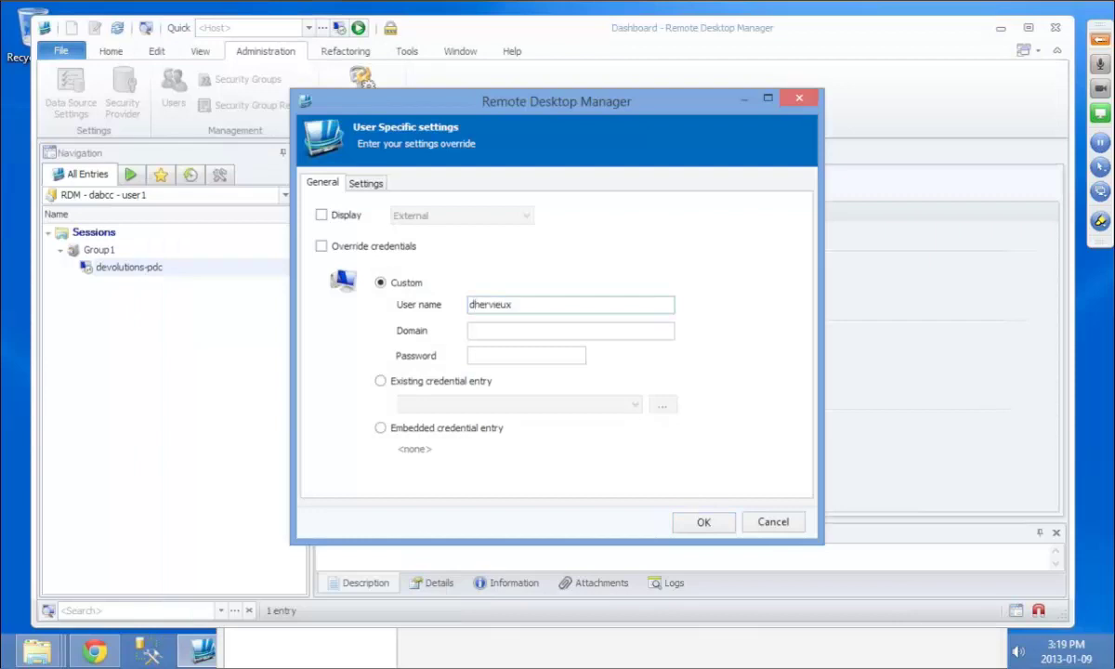
{"action": "left_click", "coordinate": [526, 355]}
{"action": "type", "text": "•"}
{"action": "key", "text": "Return"}
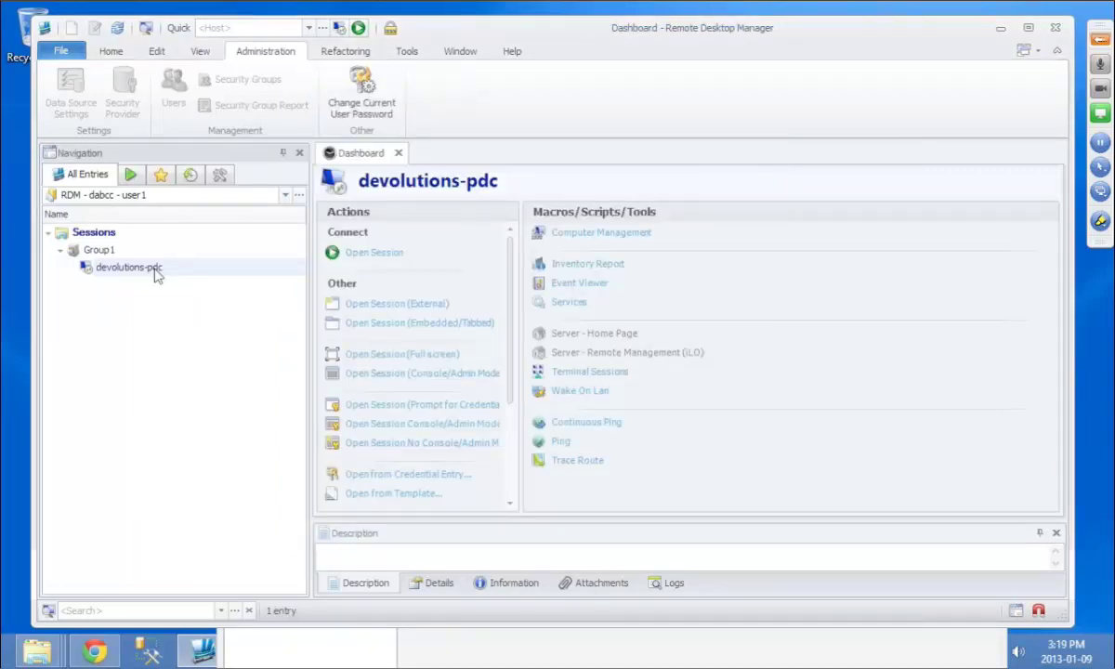
{"action": "right_click", "coordinate": [155, 270]}
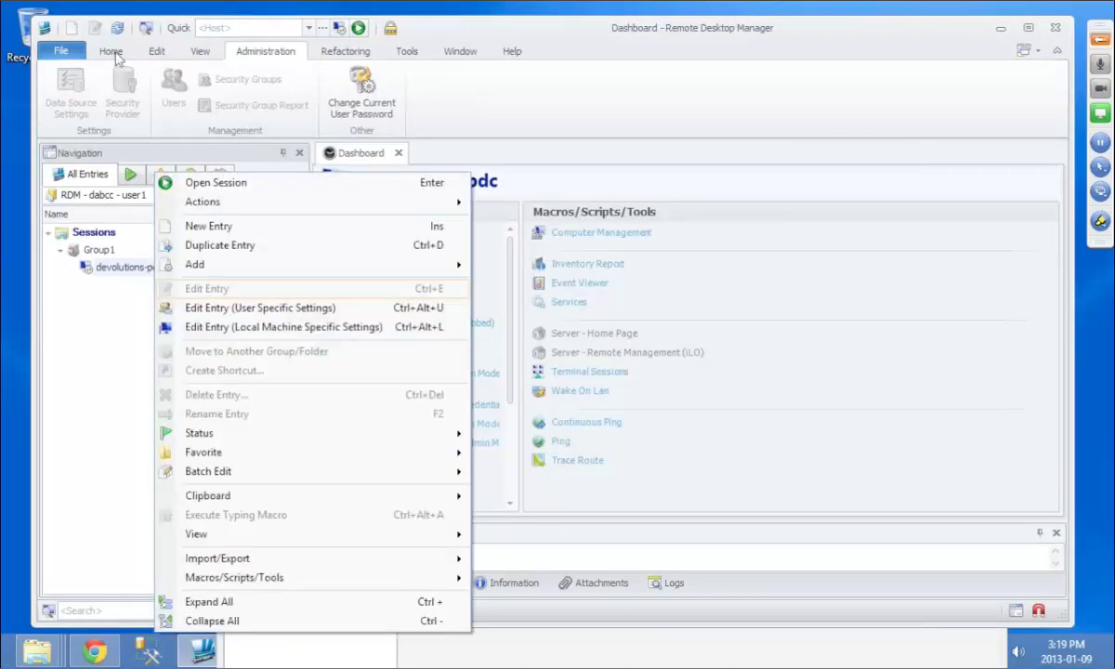
Step: Open devolutions-pdc embedded and correct the user-specific domain to devolutions
{"action": "left_click", "coordinate": [110, 51]}
{"action": "left_click", "coordinate": [73, 104]}
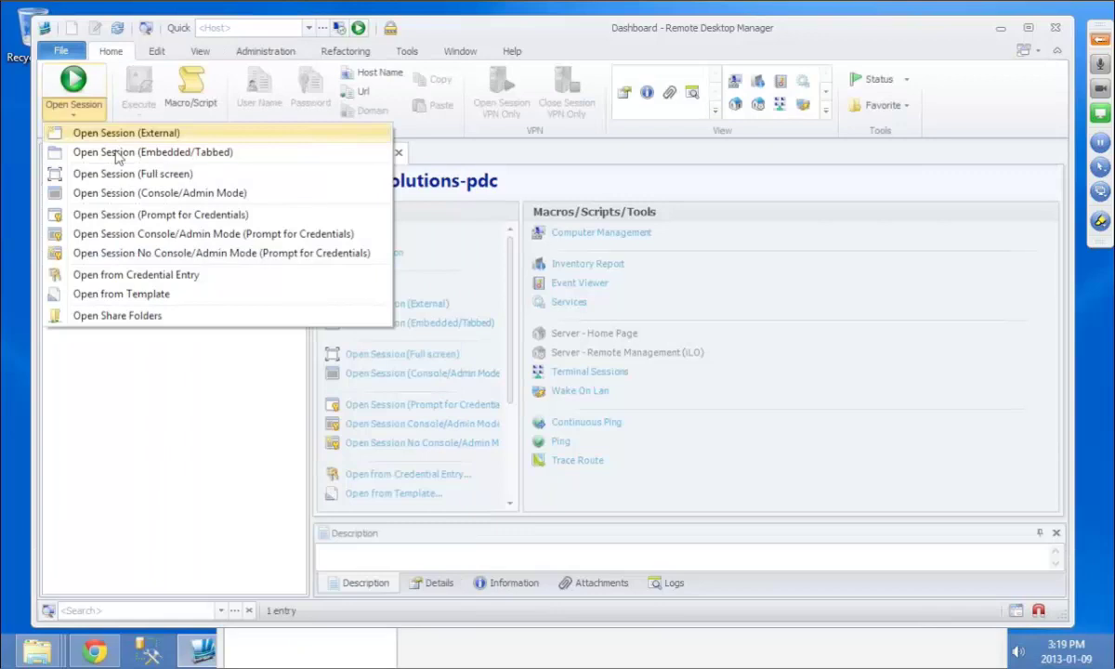
{"action": "left_click", "coordinate": [117, 155]}
{"action": "type", "text": "••"}
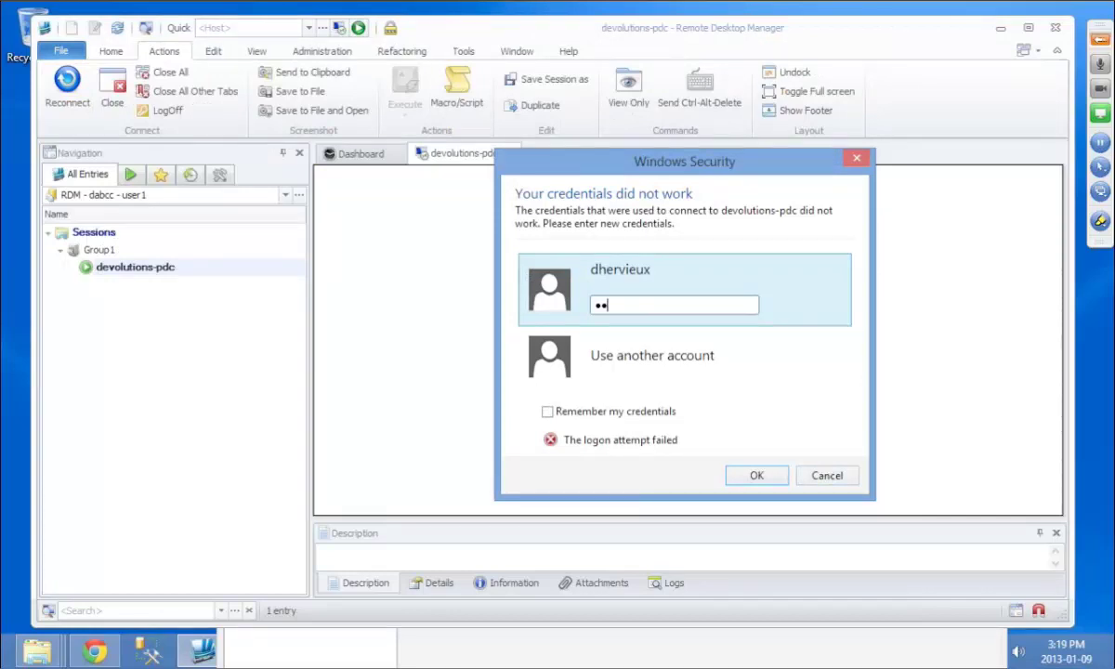
{"action": "left_click", "coordinate": [827, 475]}
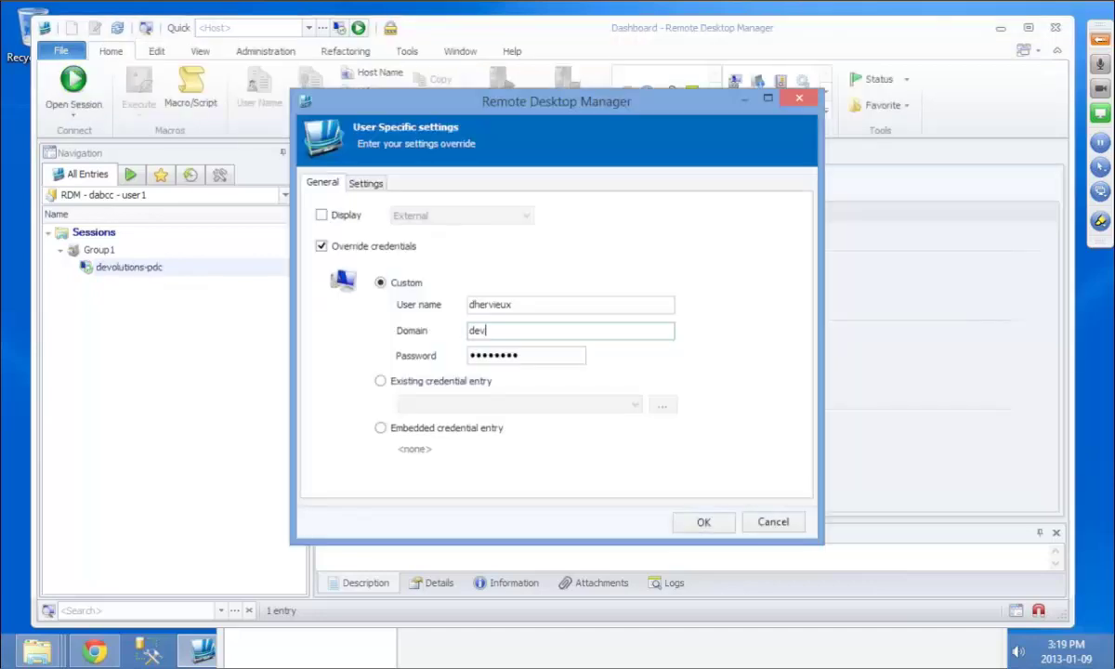
{"action": "type", "text": "olutions"}
{"action": "left_click", "coordinate": [676, 522]}
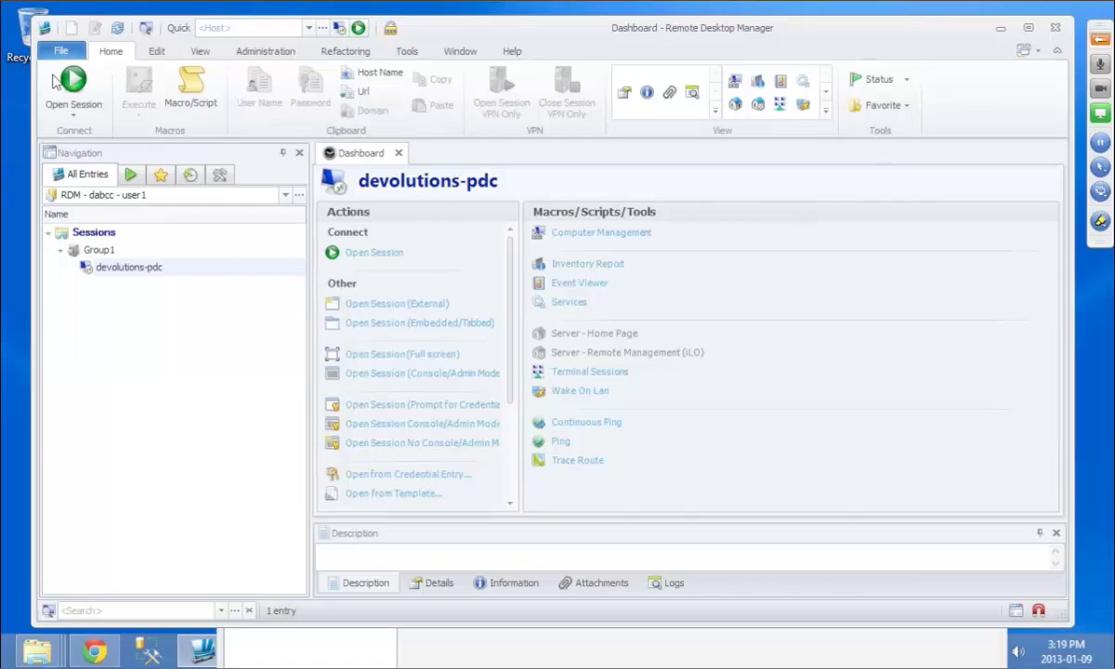
Step: Recheck the user-specific settings and reopen the embedded session to reach the server desktop
{"action": "left_click", "coordinate": [74, 111]}
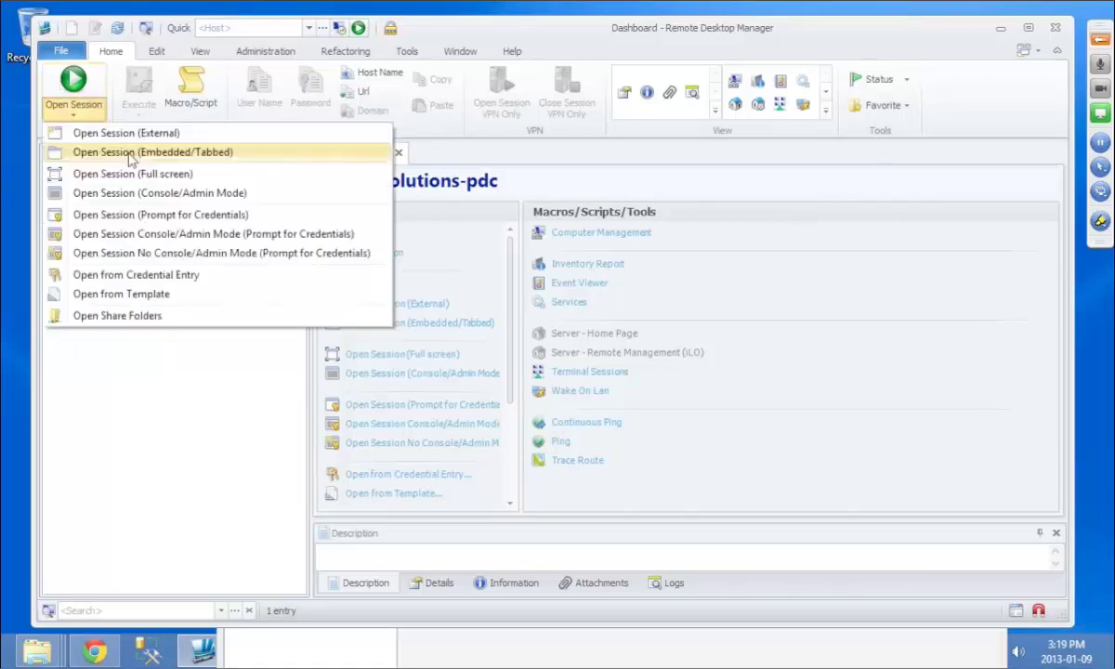
{"action": "left_click", "coordinate": [130, 155]}
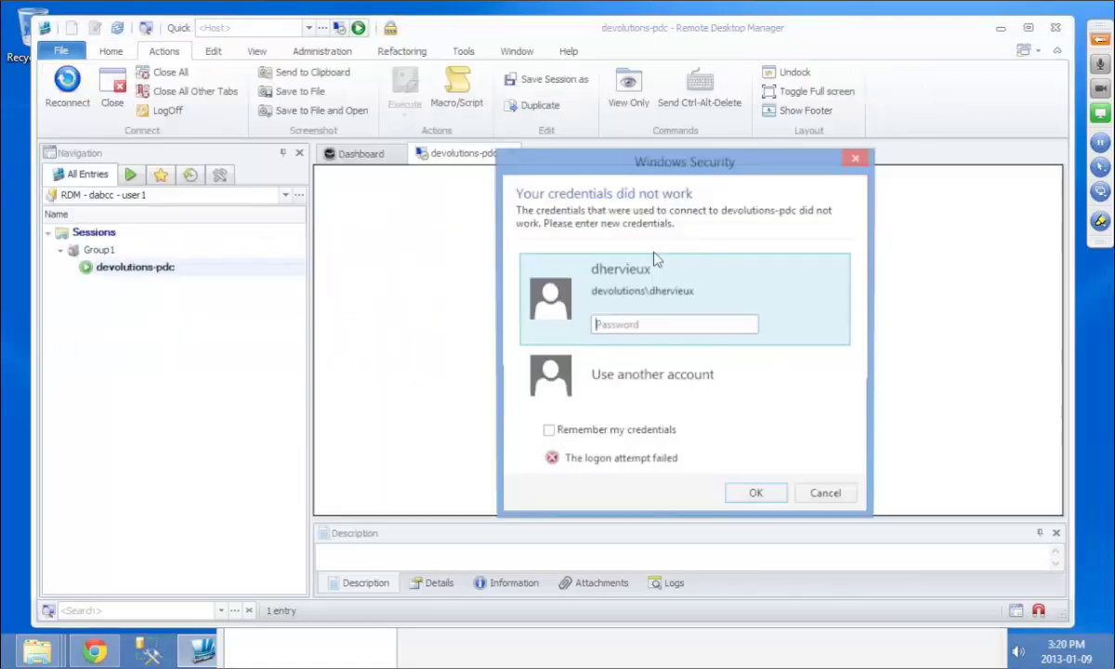
{"action": "left_click", "coordinate": [823, 497]}
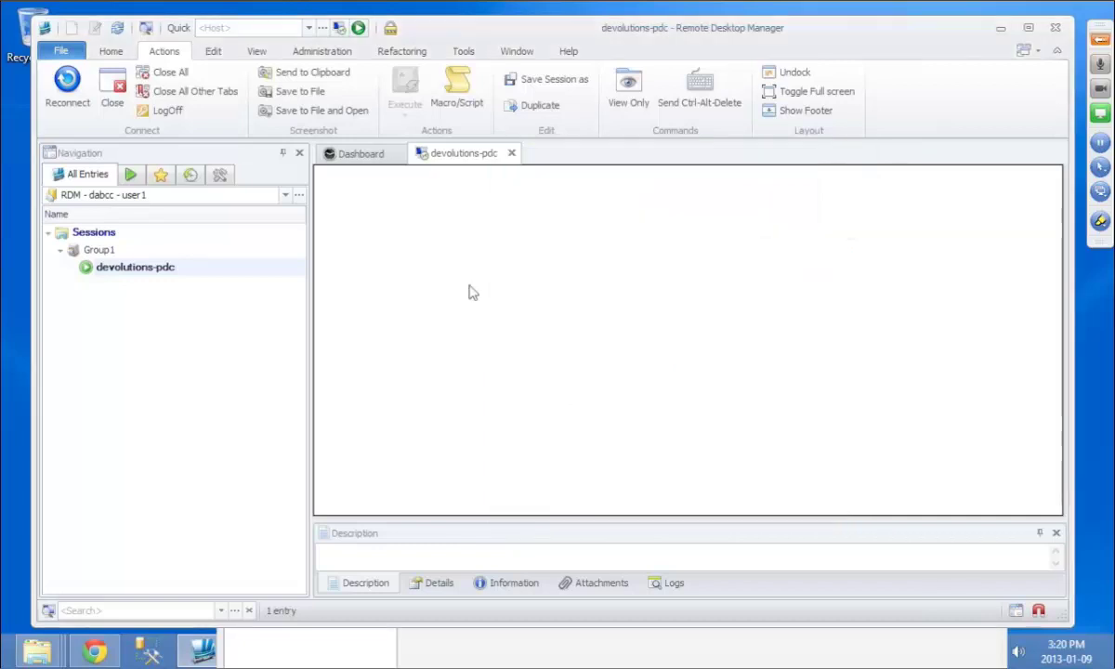
{"action": "right_click", "coordinate": [174, 266]}
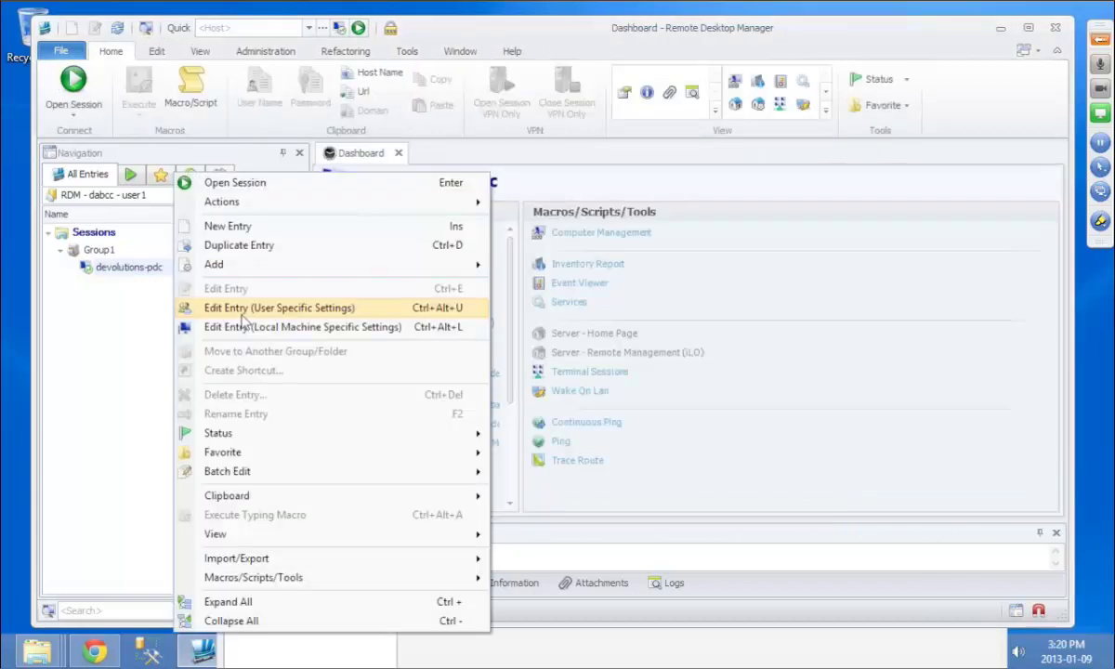
{"action": "left_click", "coordinate": [234, 308]}
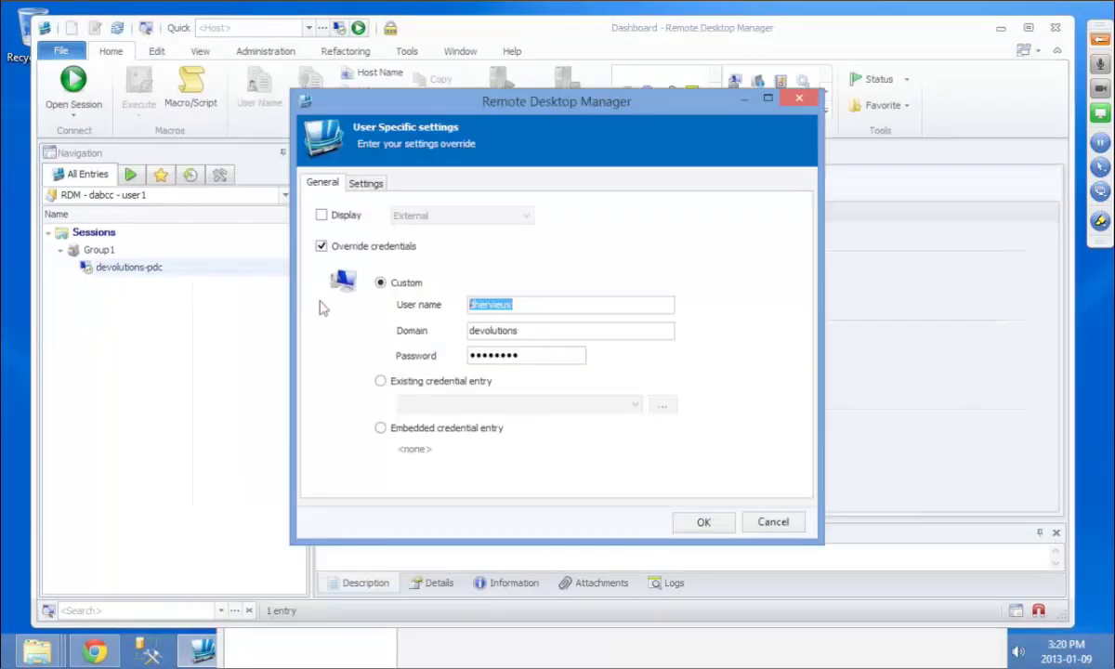
{"action": "left_click", "coordinate": [704, 523]}
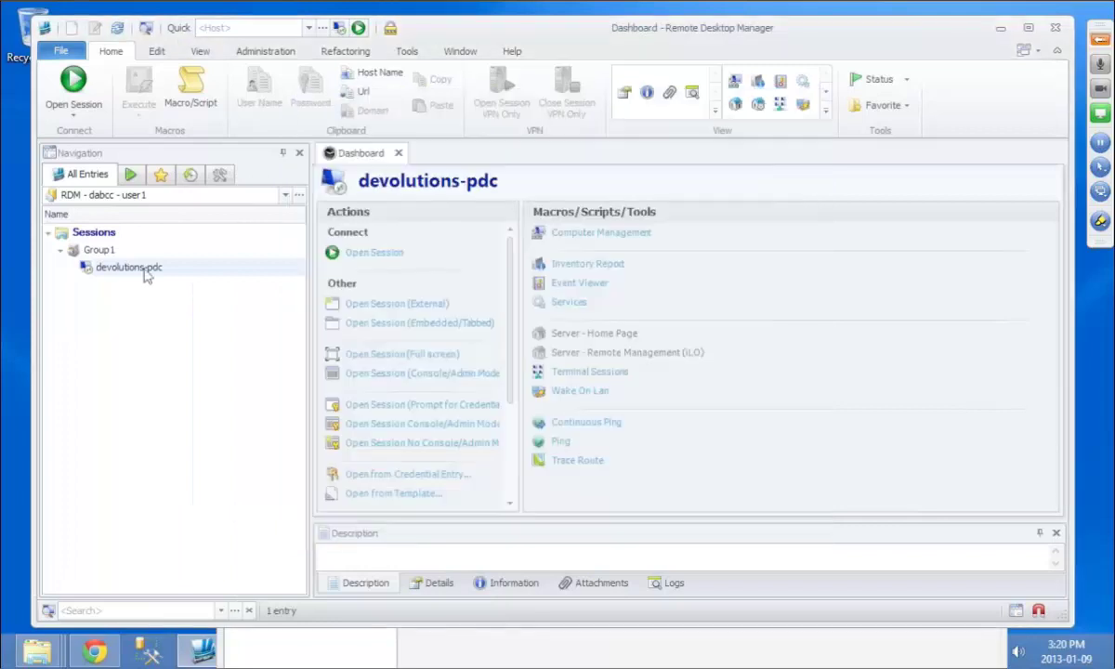
{"action": "left_click", "coordinate": [74, 109]}
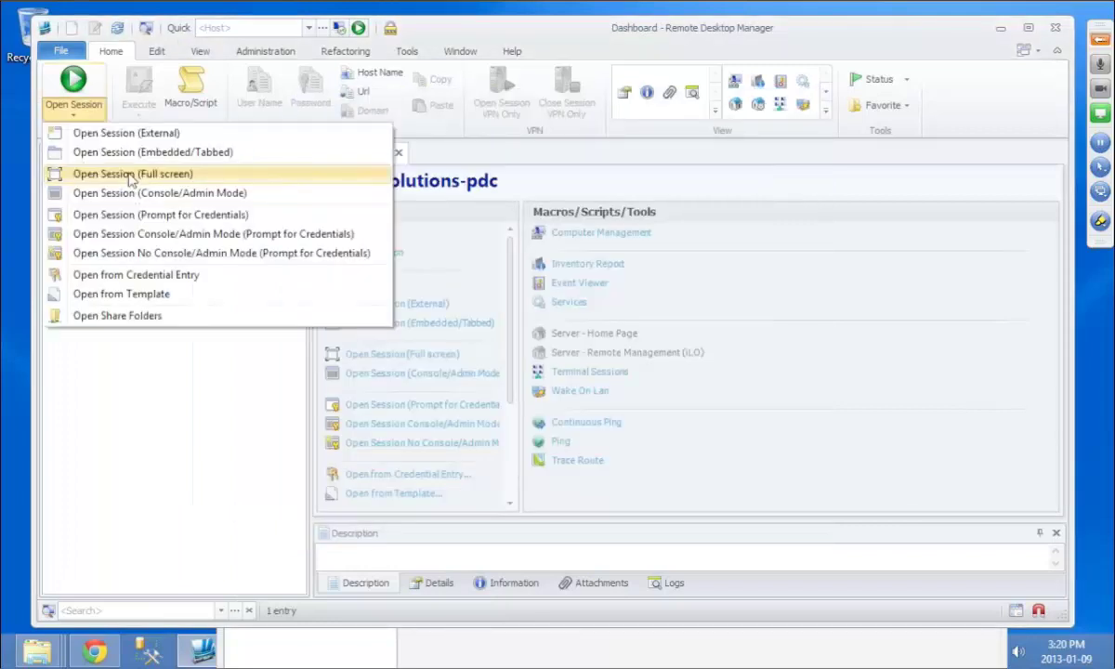
{"action": "left_click", "coordinate": [137, 154]}
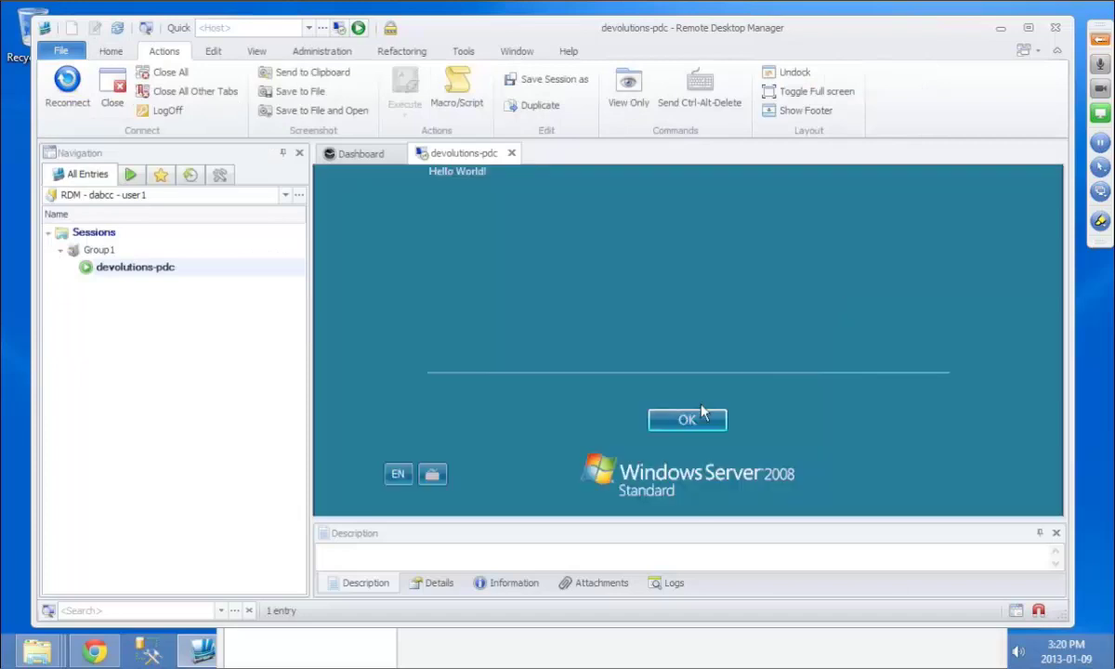
{"action": "left_click", "coordinate": [688, 418]}
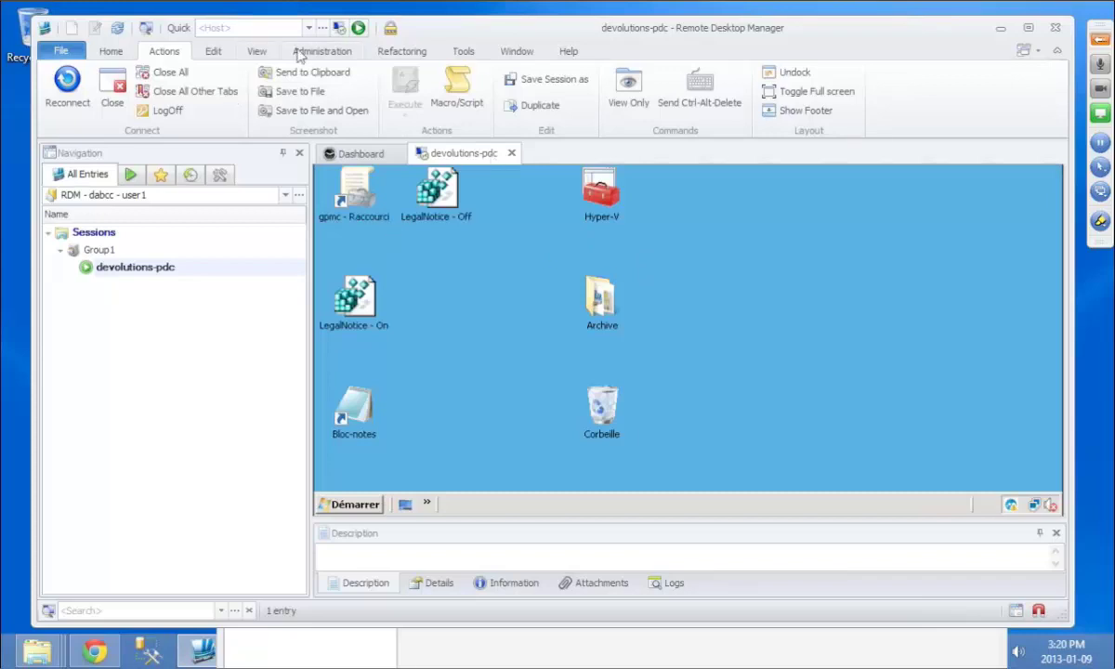
Step: Open the Shared Connection Log filtered to the last 7 days
{"action": "scroll", "coordinate": [545, 128], "scroll_direction": "down", "scroll_amount": 2}
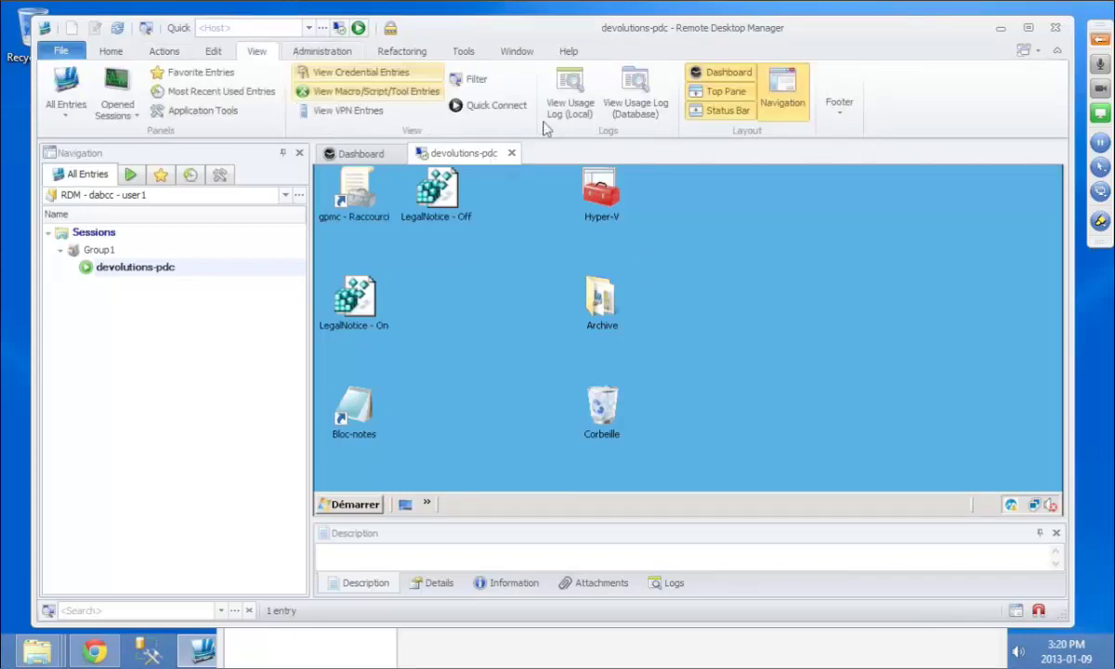
{"action": "left_click", "coordinate": [639, 110]}
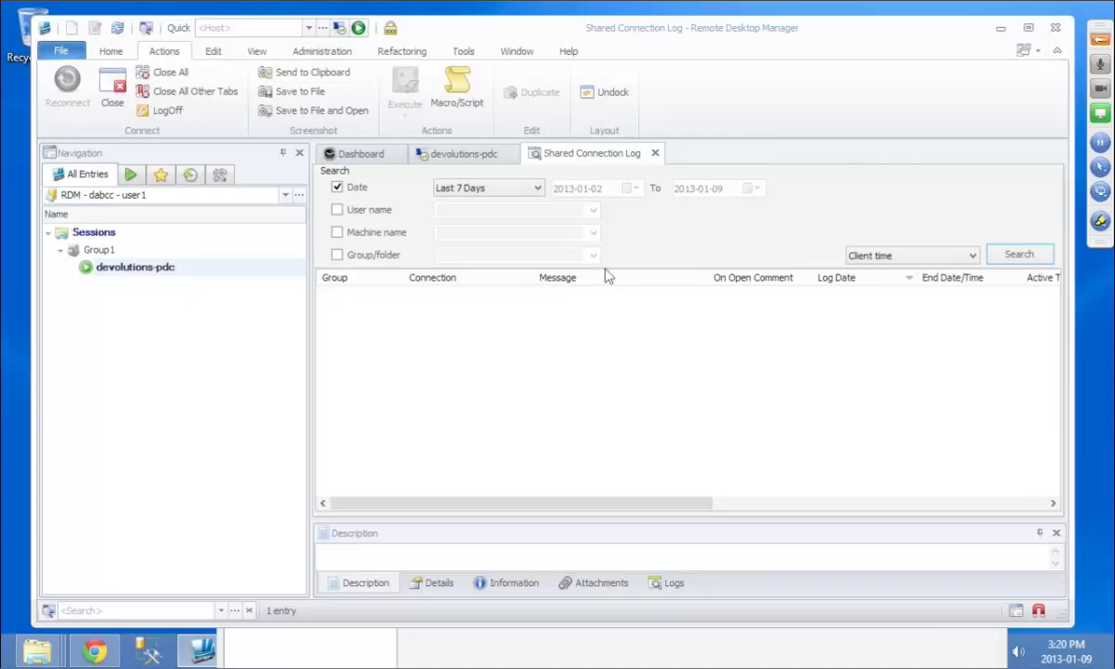
Step: Attach RDM512x512.png from C:\Demos\Data to devolutions-pdc and close the Shared Connection Log
{"action": "left_click", "coordinate": [604, 586]}
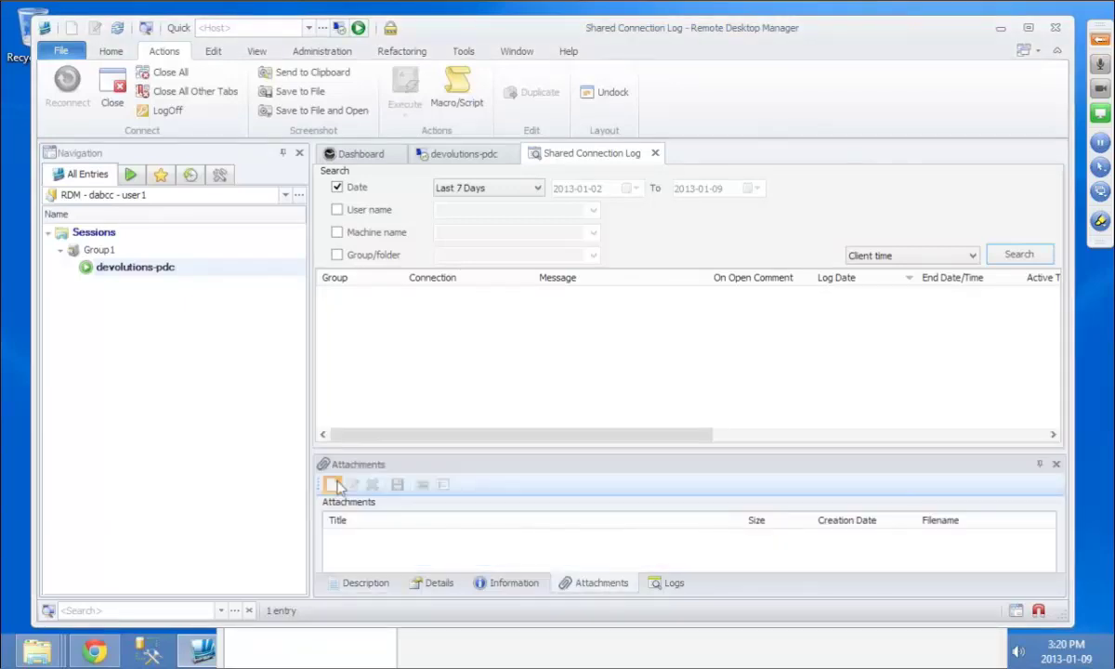
{"action": "left_click", "coordinate": [332, 485]}
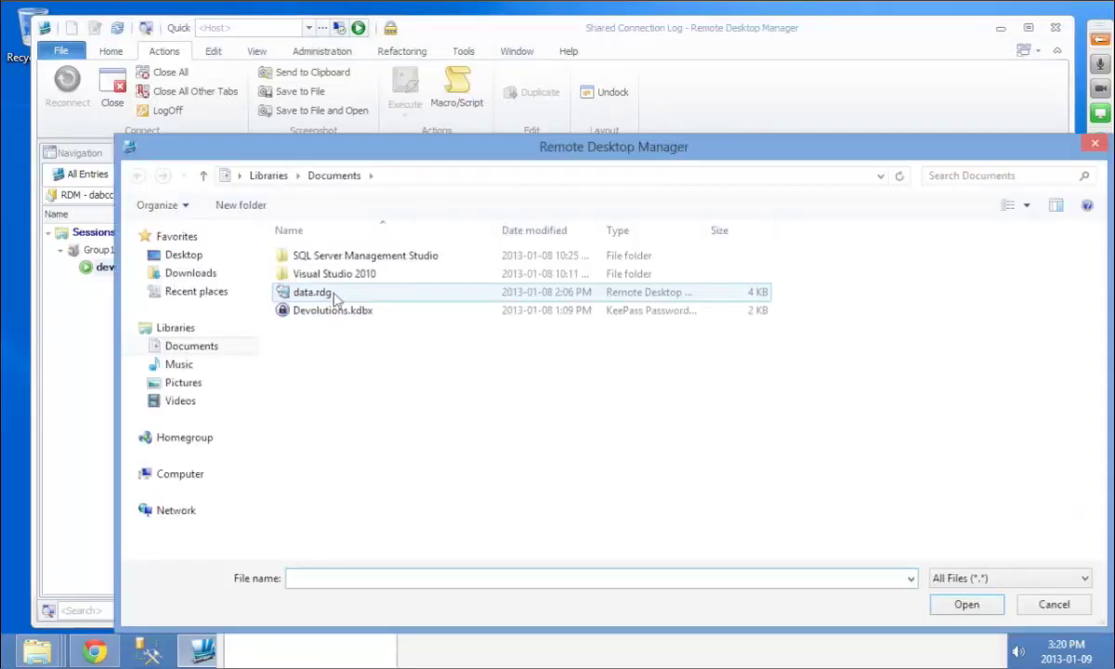
{"action": "left_click", "coordinate": [179, 349]}
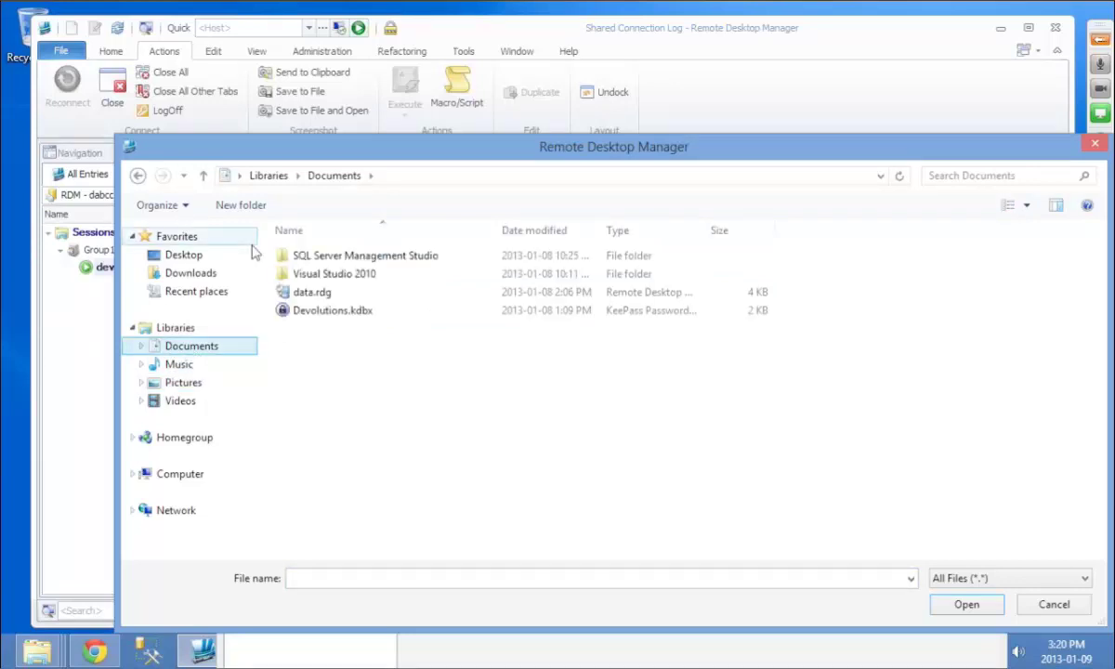
{"action": "left_click", "coordinate": [443, 174]}
{"action": "type", "text": "c:\\d"}
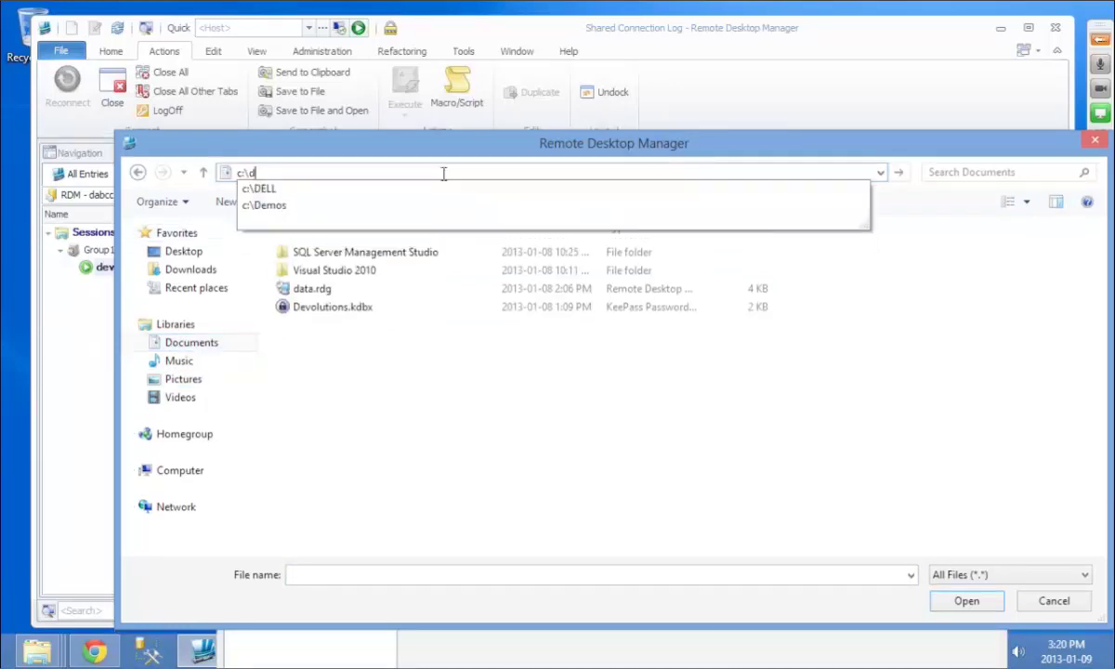
{"action": "left_click", "coordinate": [372, 205]}
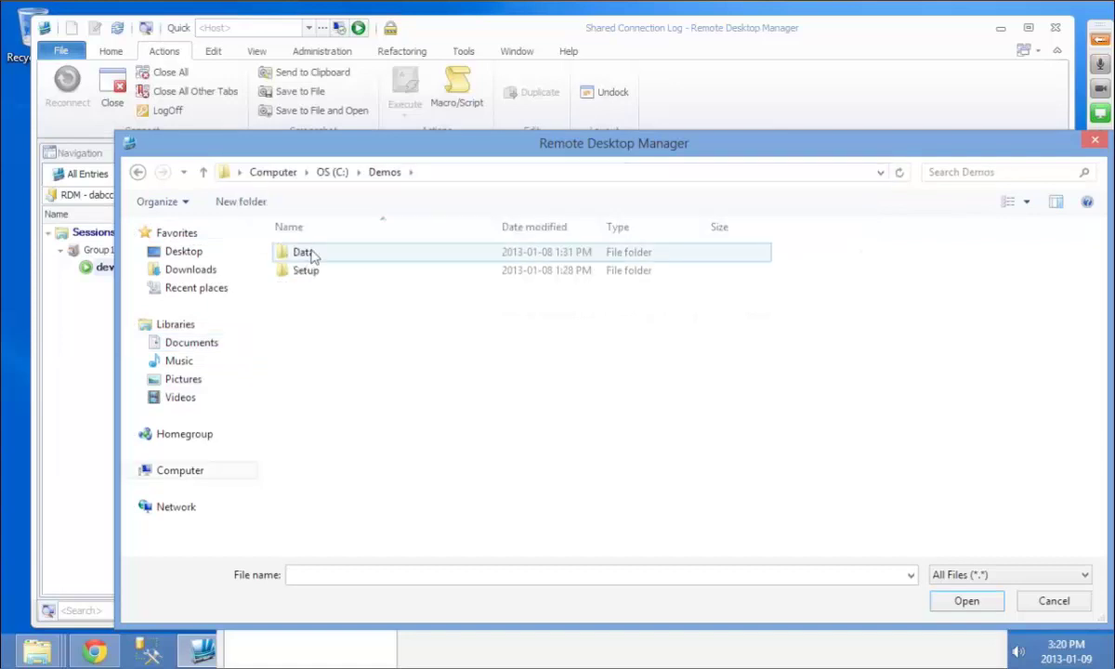
{"action": "double_click", "coordinate": [307, 254]}
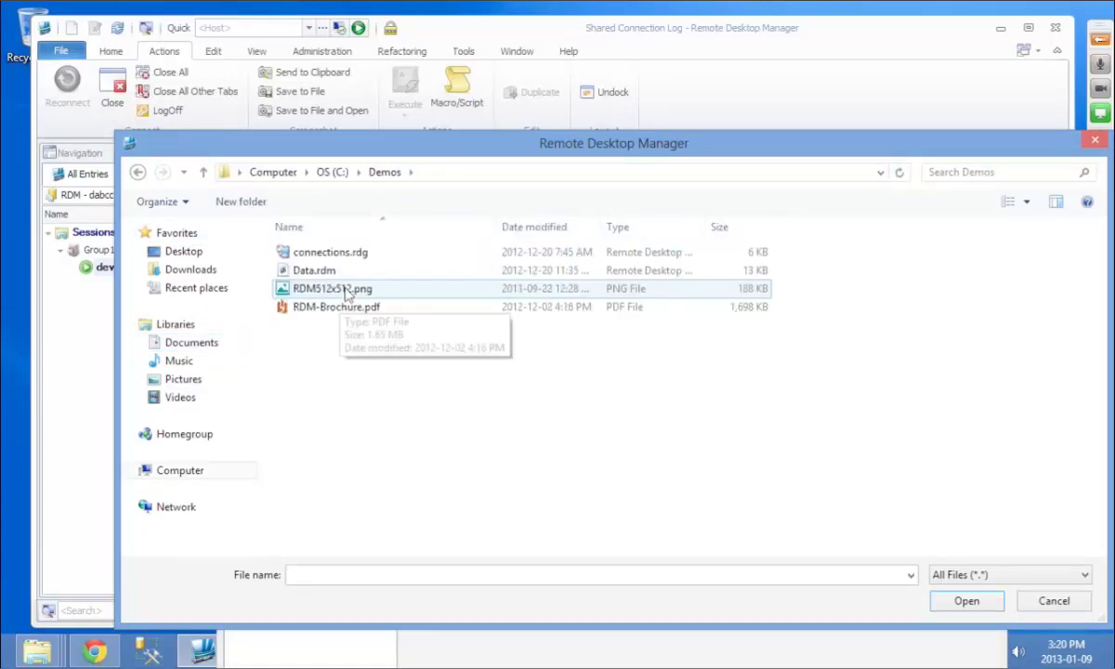
{"action": "double_click", "coordinate": [332, 289]}
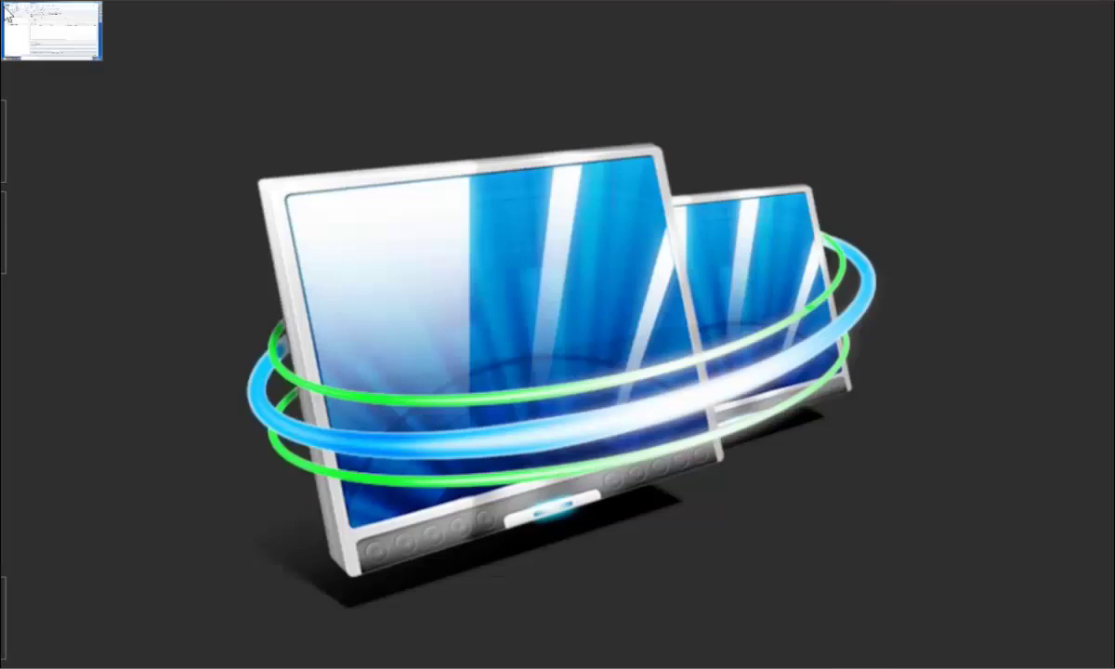
{"action": "left_click", "coordinate": [12, 17]}
Step: Close the Shared Connection Log and show devolutions-pdc's logs with the filter collapsed
{"action": "left_click", "coordinate": [654, 154]}
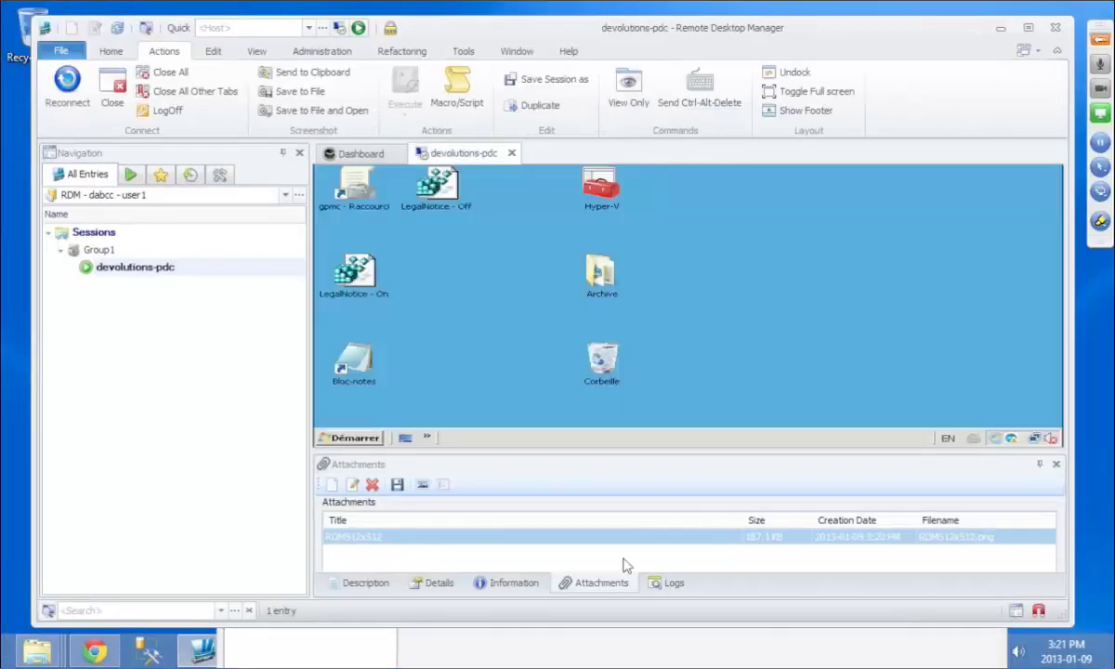
{"action": "left_click", "coordinate": [669, 586]}
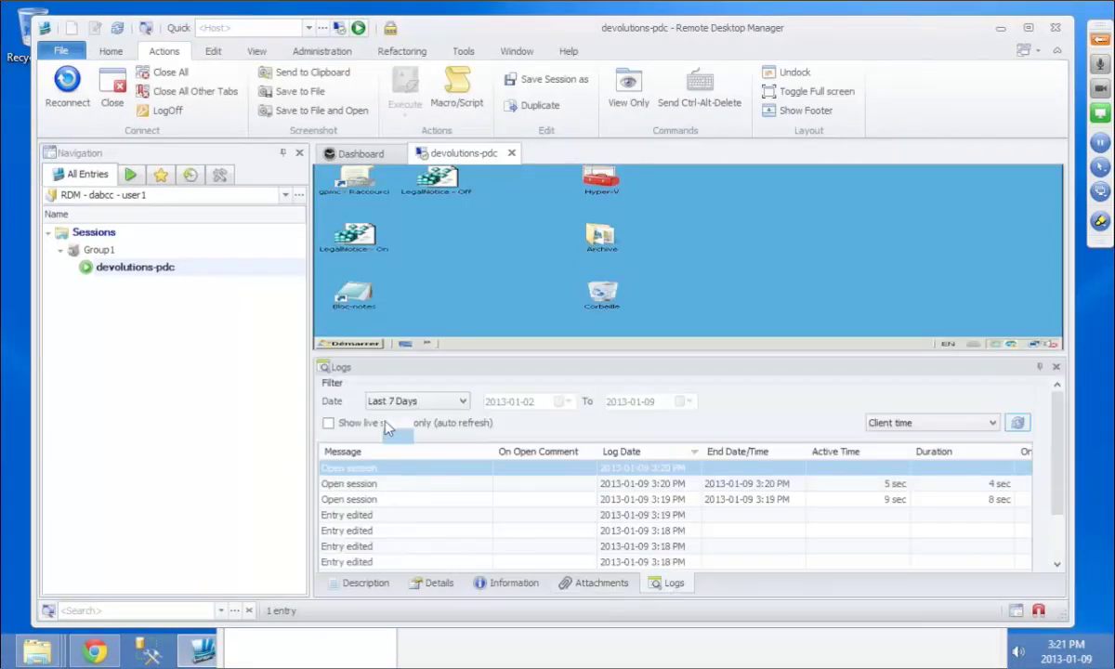
{"action": "left_click", "coordinate": [392, 454]}
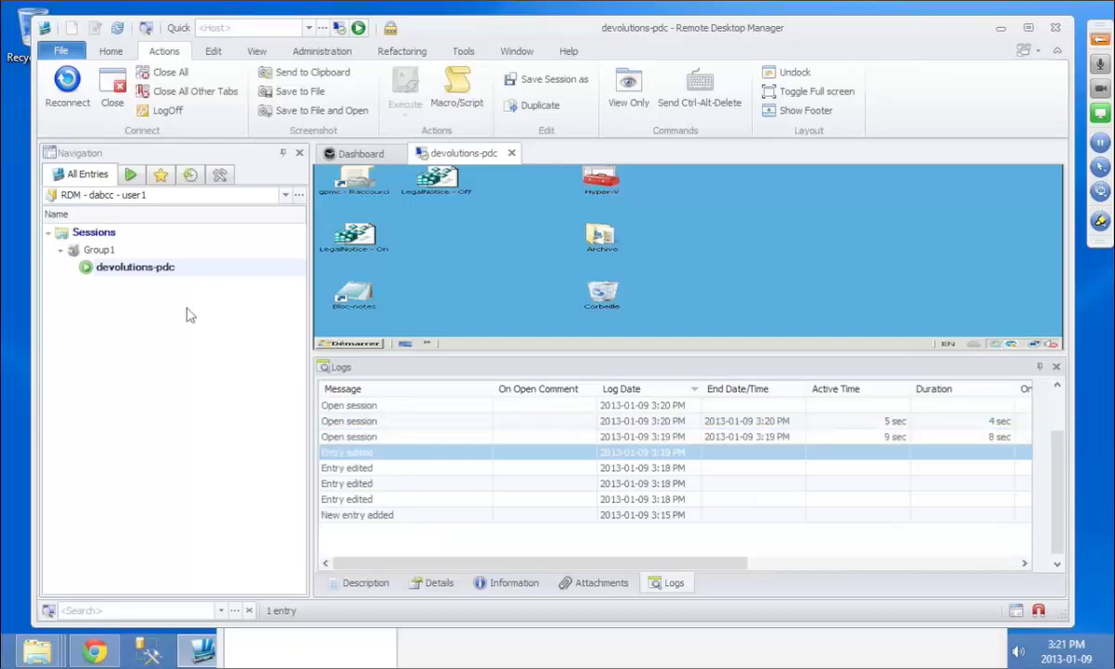
{"action": "left_click", "coordinate": [320, 52]}
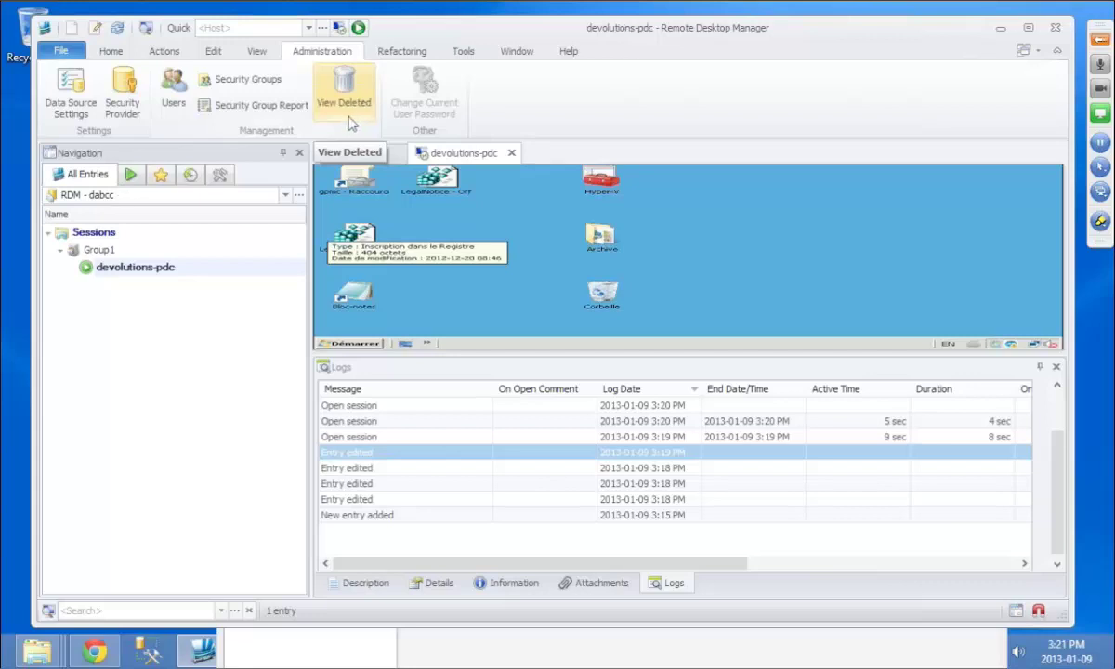
Step: View devolutions-pdc's entry history and compare its two most recent versions side by side
{"action": "right_click", "coordinate": [127, 281]}
{"action": "mouse_move", "coordinate": [249, 535]}
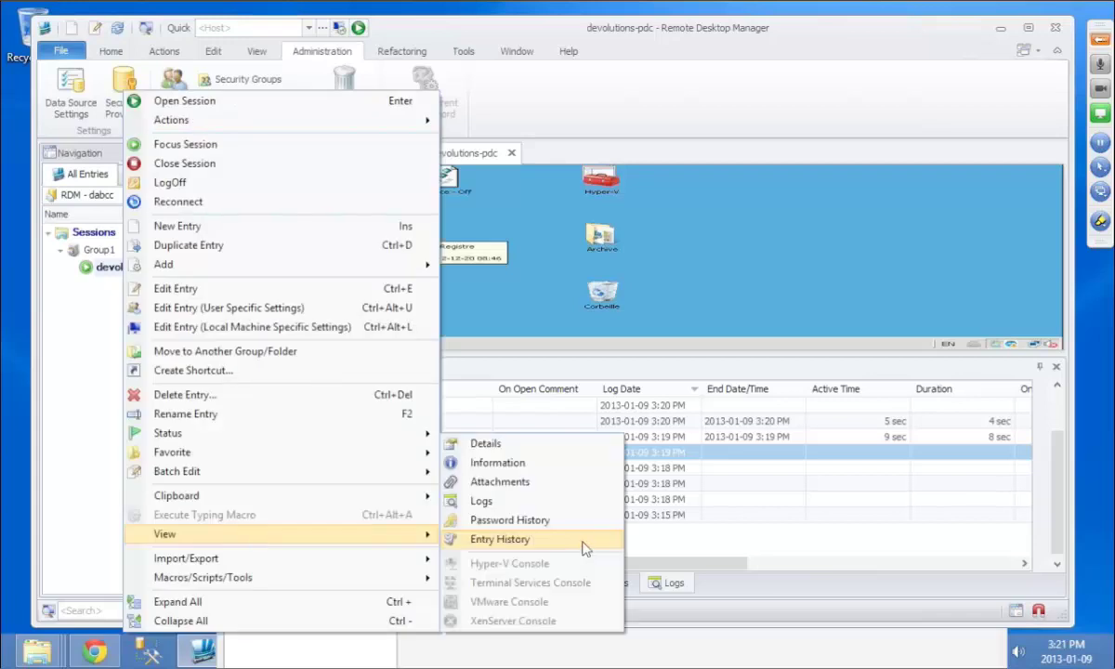
{"action": "left_click", "coordinate": [586, 548]}
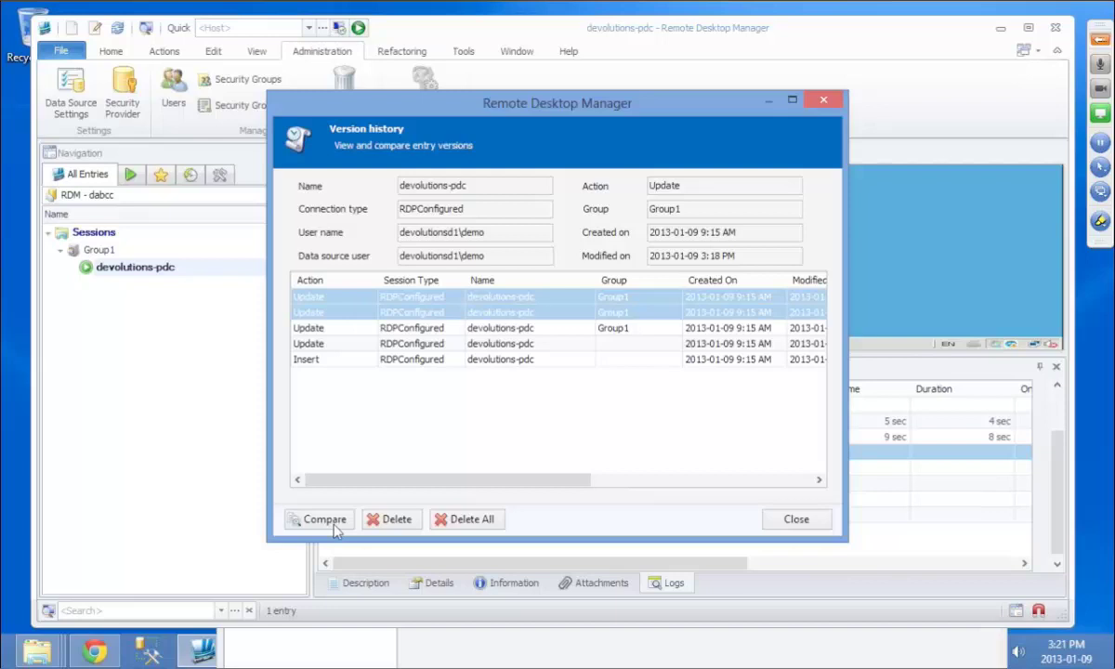
{"action": "left_click", "coordinate": [335, 526]}
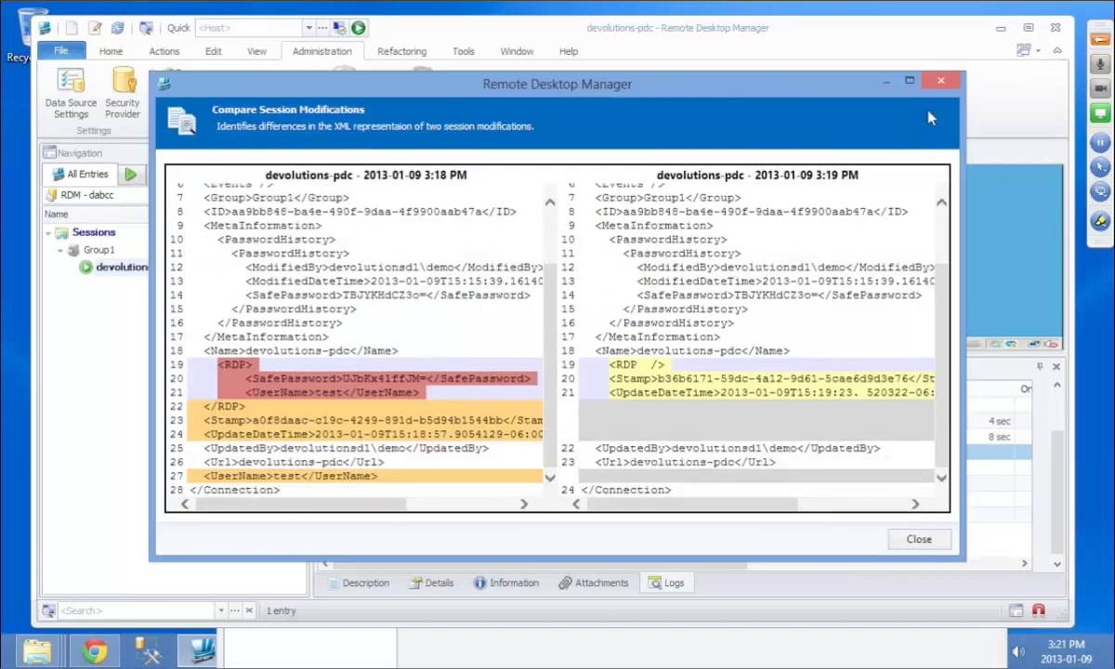
Step: Close the comparison and history dialogs, then close the devolutions-pdc remote session
{"action": "left_click", "coordinate": [942, 86]}
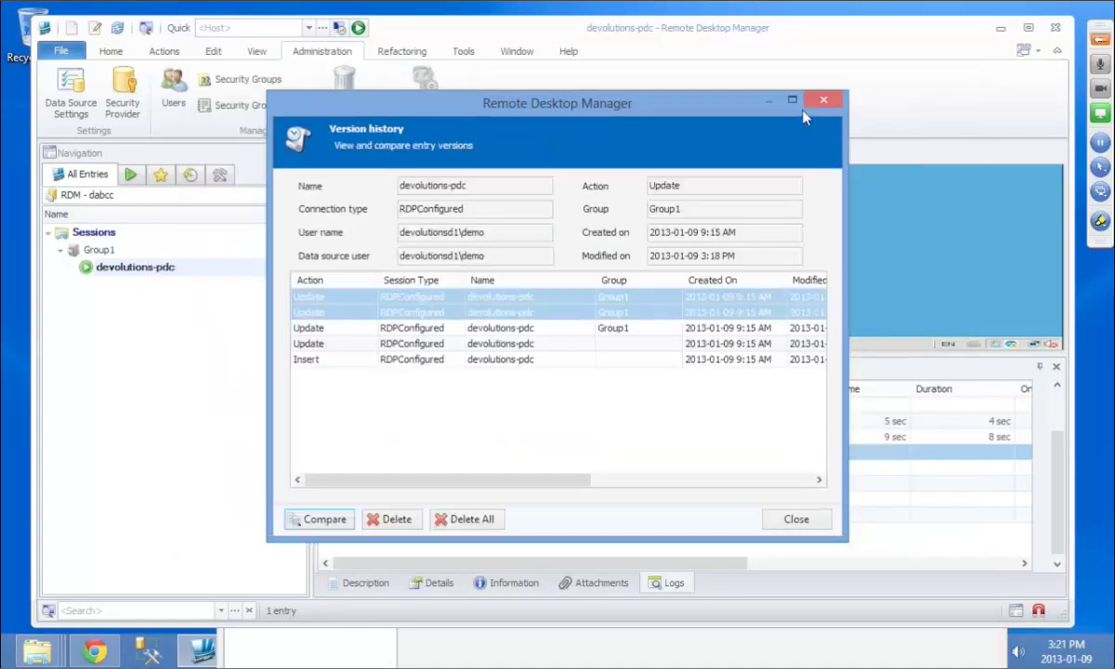
{"action": "left_click", "coordinate": [830, 100]}
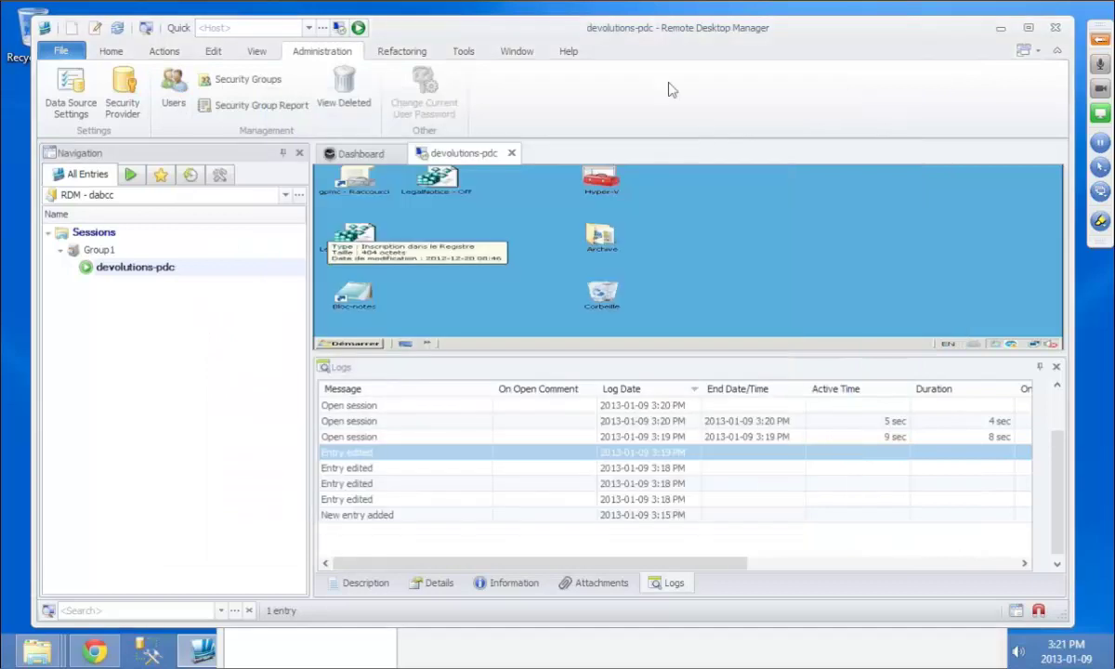
{"action": "left_click", "coordinate": [512, 154]}
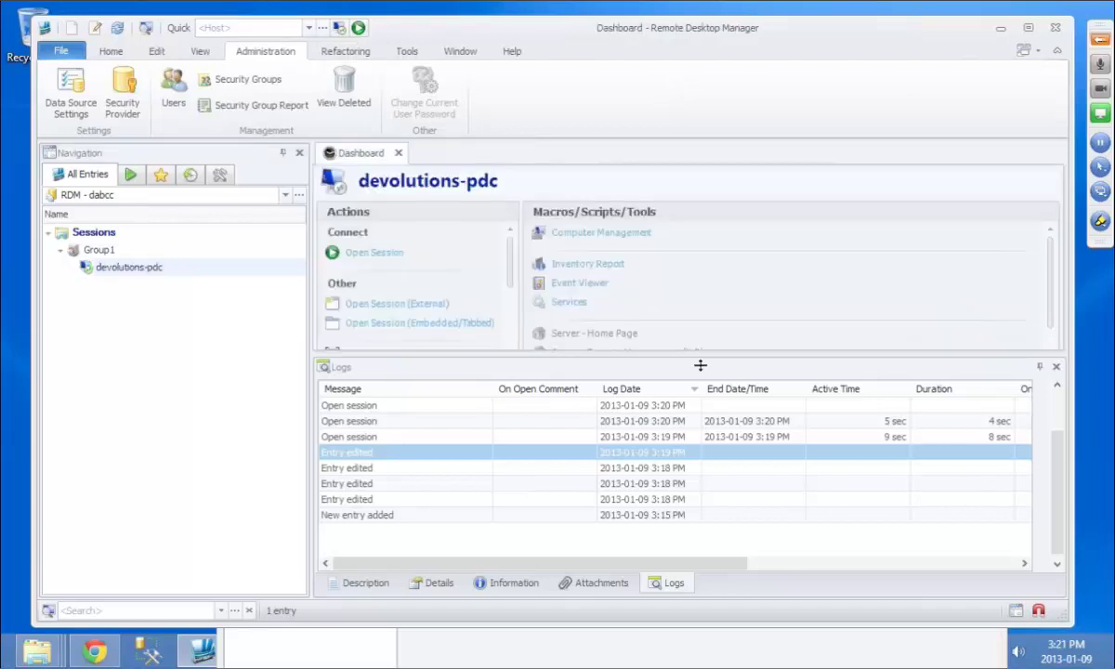
Step: Drag the splitter down so the devolutions-pdc Dashboard is taller than the Logs panel
{"action": "left_click_drag", "start_coordinate": [701, 366], "coordinate": [697, 457]}
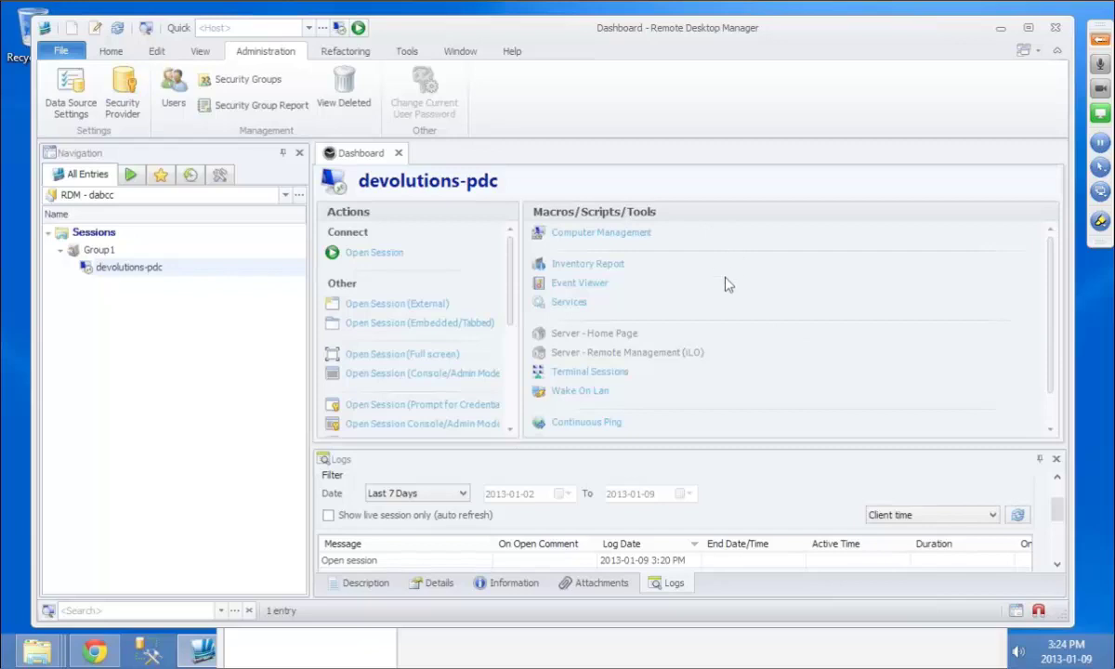
Step: Browse the macro, script and tool types in the new-entry dialog, then cancel without adding
{"action": "scroll", "coordinate": [669, 335], "scroll_direction": "down", "scroll_amount": 1}
{"action": "scroll", "coordinate": [703, 345], "scroll_direction": "up", "scroll_amount": 1}
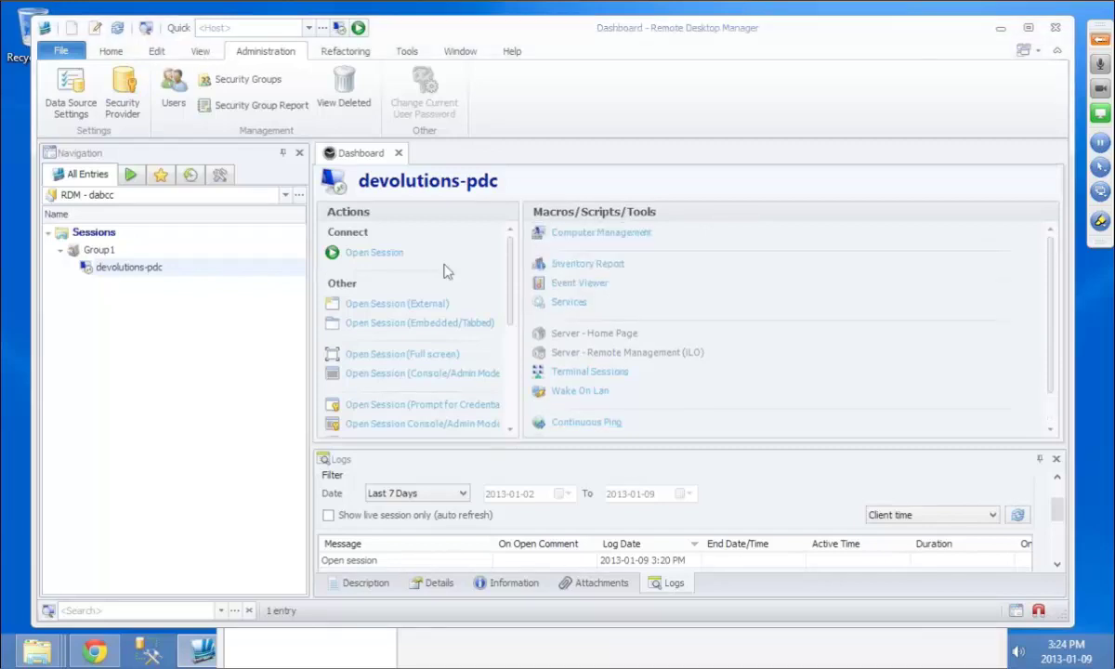
{"action": "key", "text": "ctrl+n"}
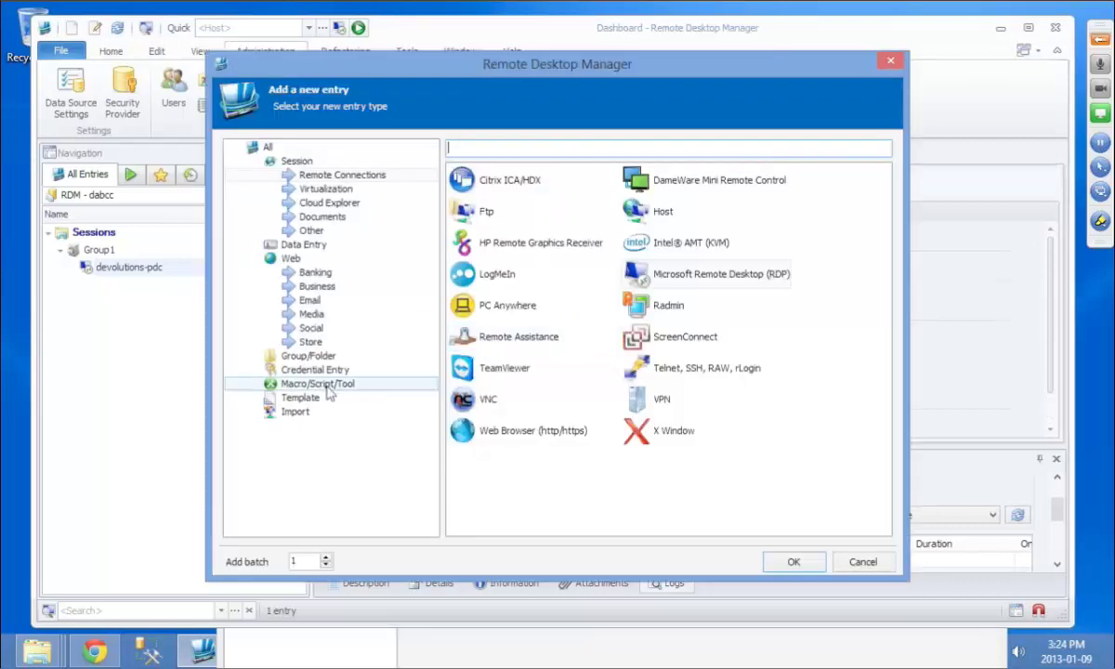
{"action": "left_click", "coordinate": [327, 385]}
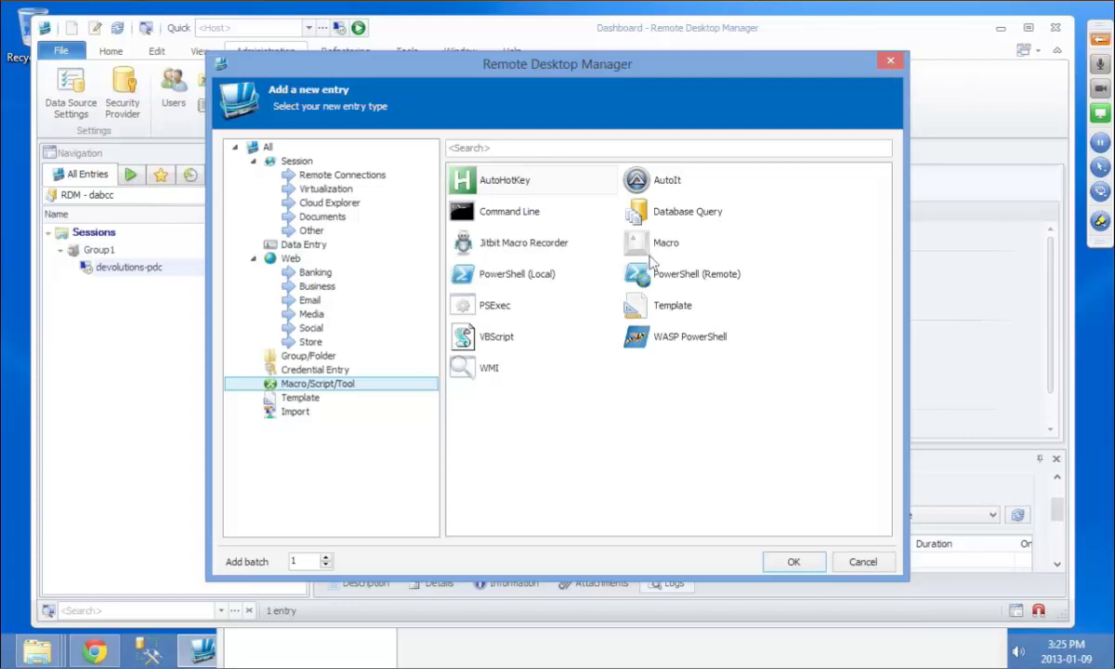
{"action": "left_click", "coordinate": [890, 63]}
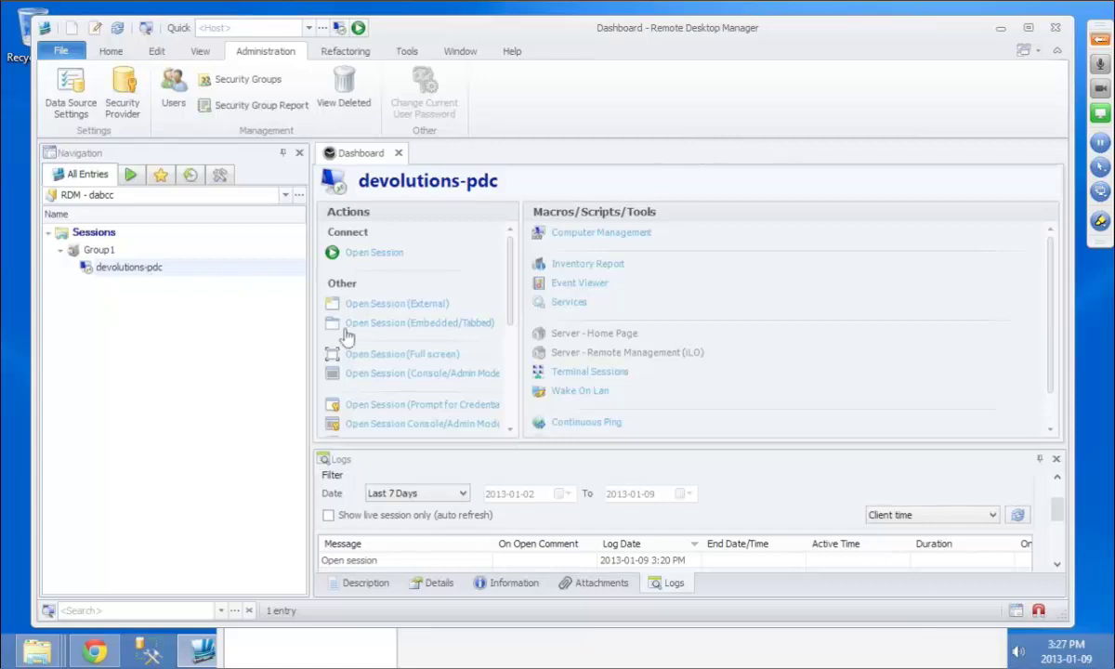
Step: Edit devolutions-pdc and set its OS to Windows Server 2008 on the Information tab
{"action": "right_click", "coordinate": [147, 272]}
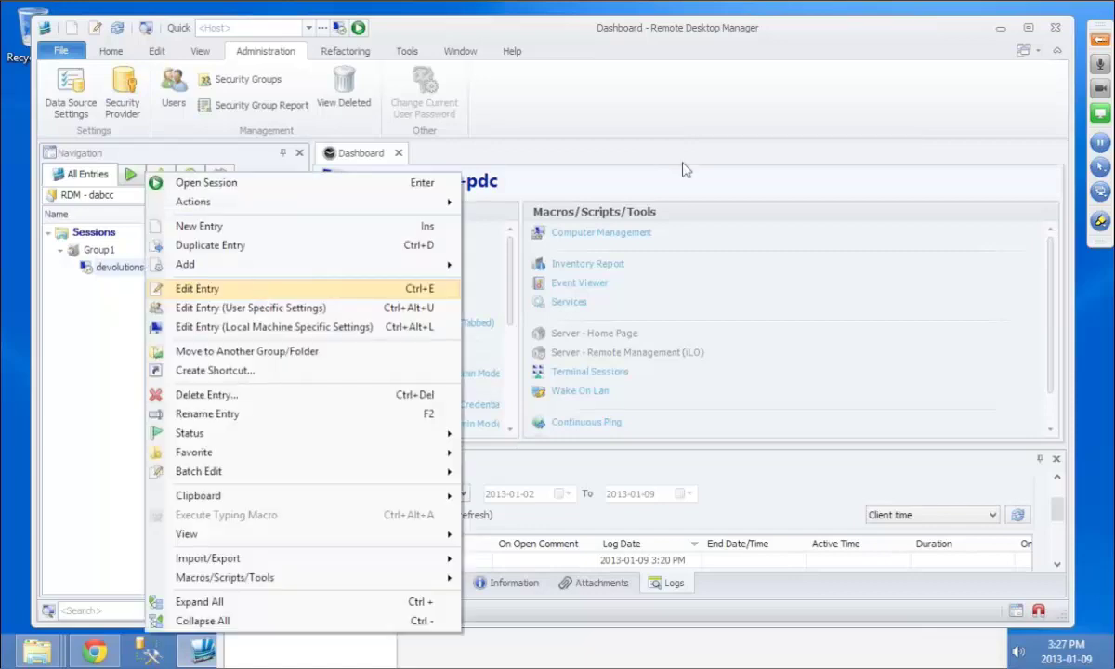
{"action": "left_click", "coordinate": [254, 290]}
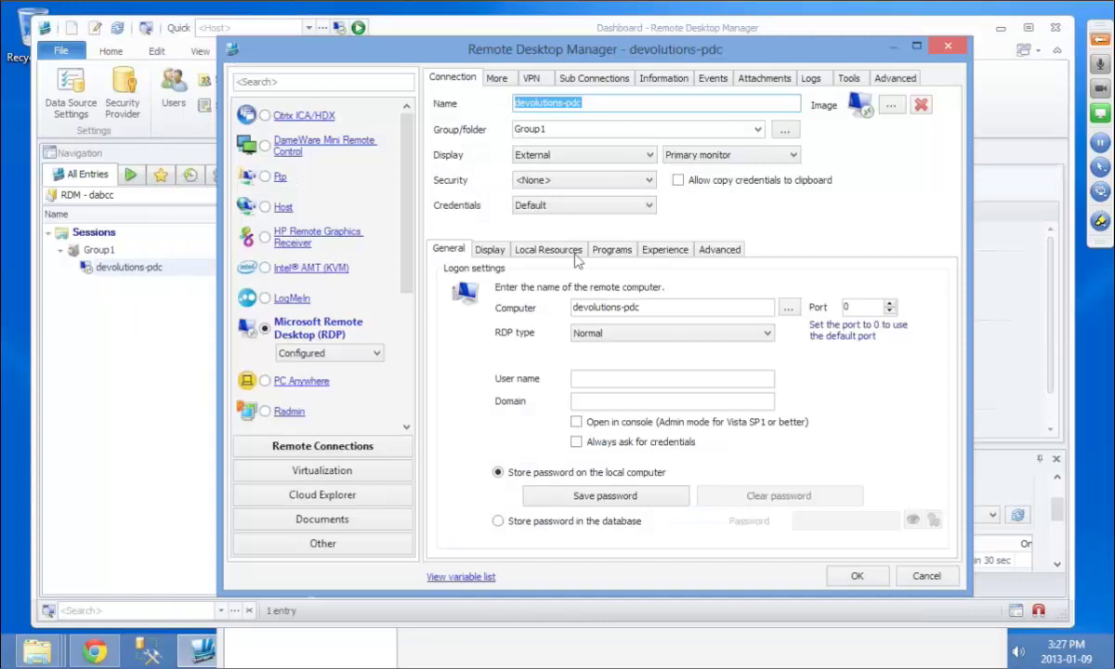
{"action": "key", "text": "ctrl+Tab"}
{"action": "key", "text": "ctrl+Tab"}
{"action": "key", "text": "ctrl+Tab"}
{"action": "key", "text": "ctrl+Tab"}
{"action": "key", "text": "ctrl+Tab"}
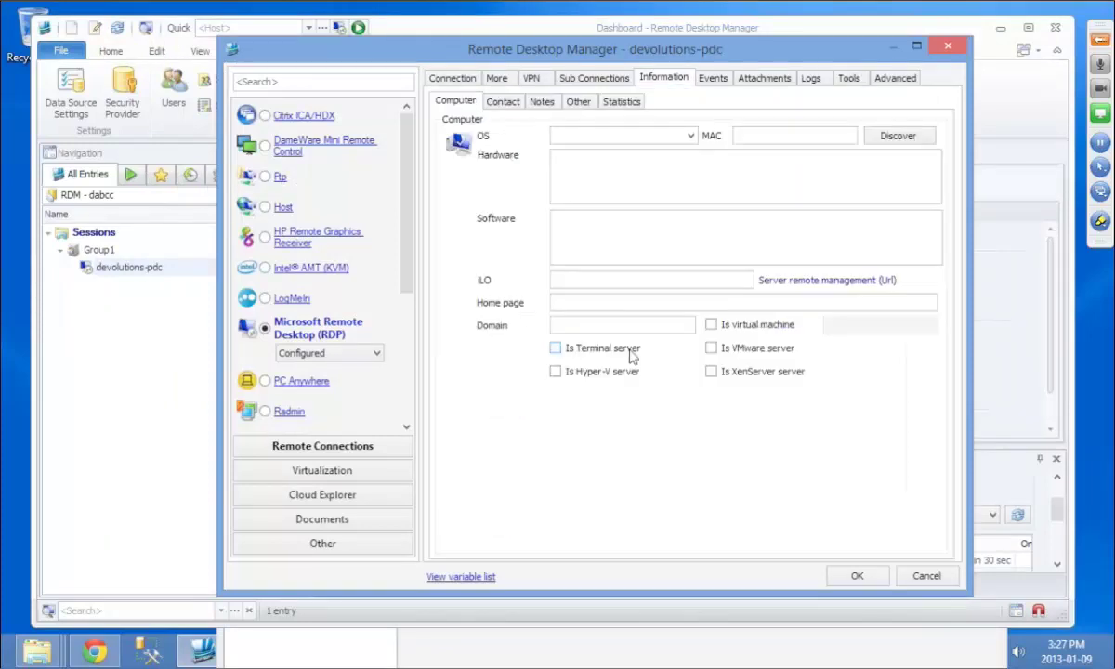
{"action": "left_click", "coordinate": [691, 136]}
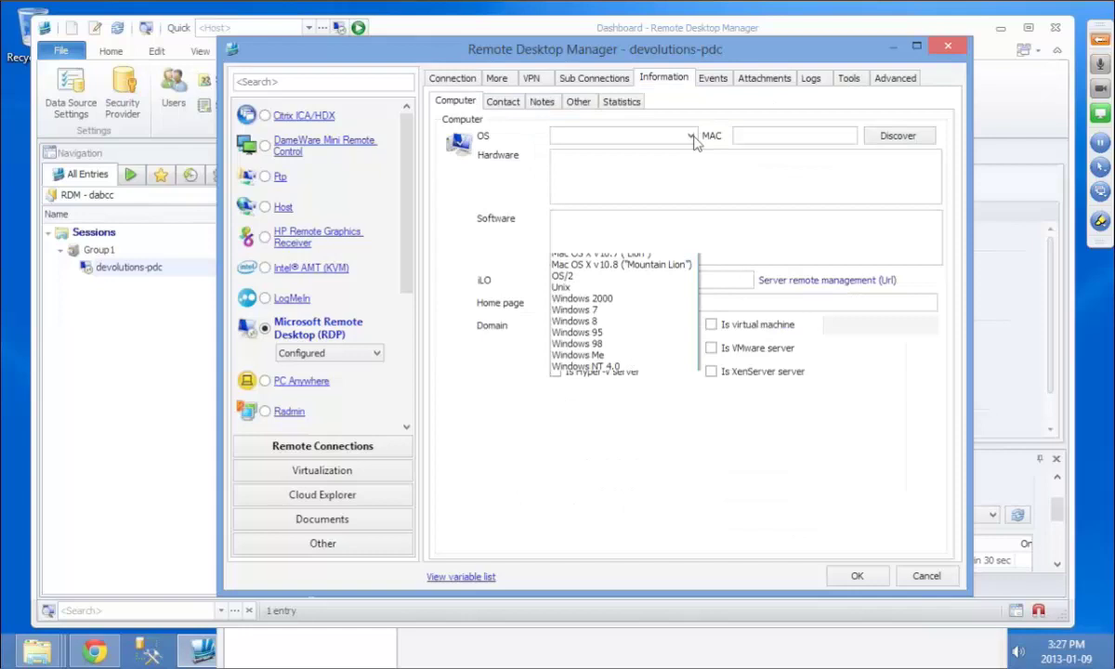
{"action": "left_click", "coordinate": [595, 389]}
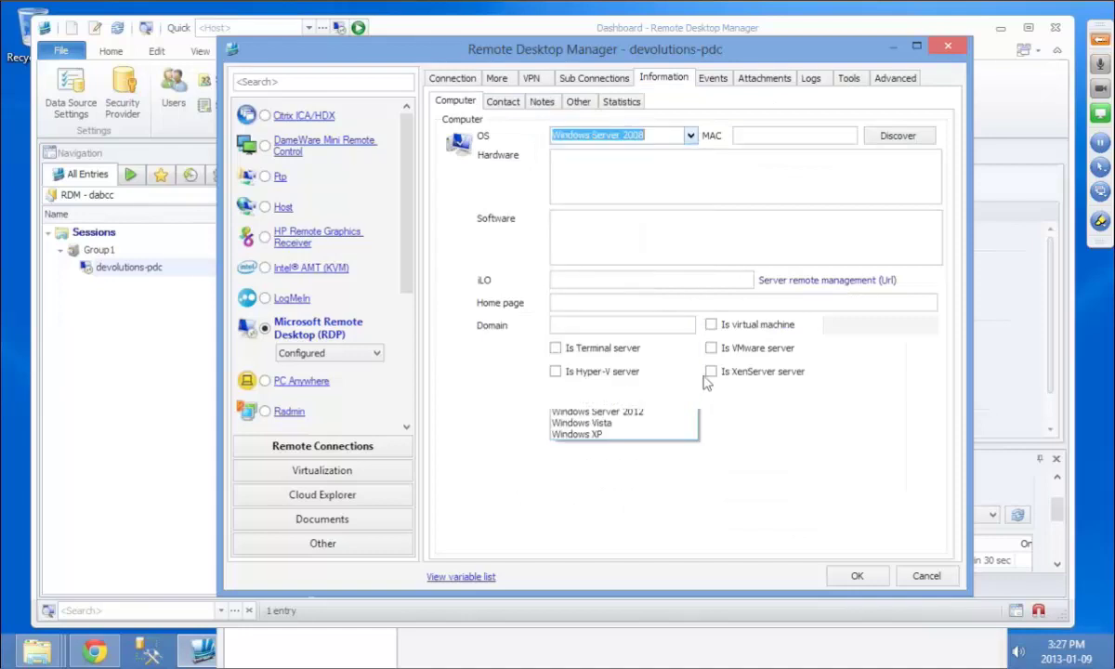